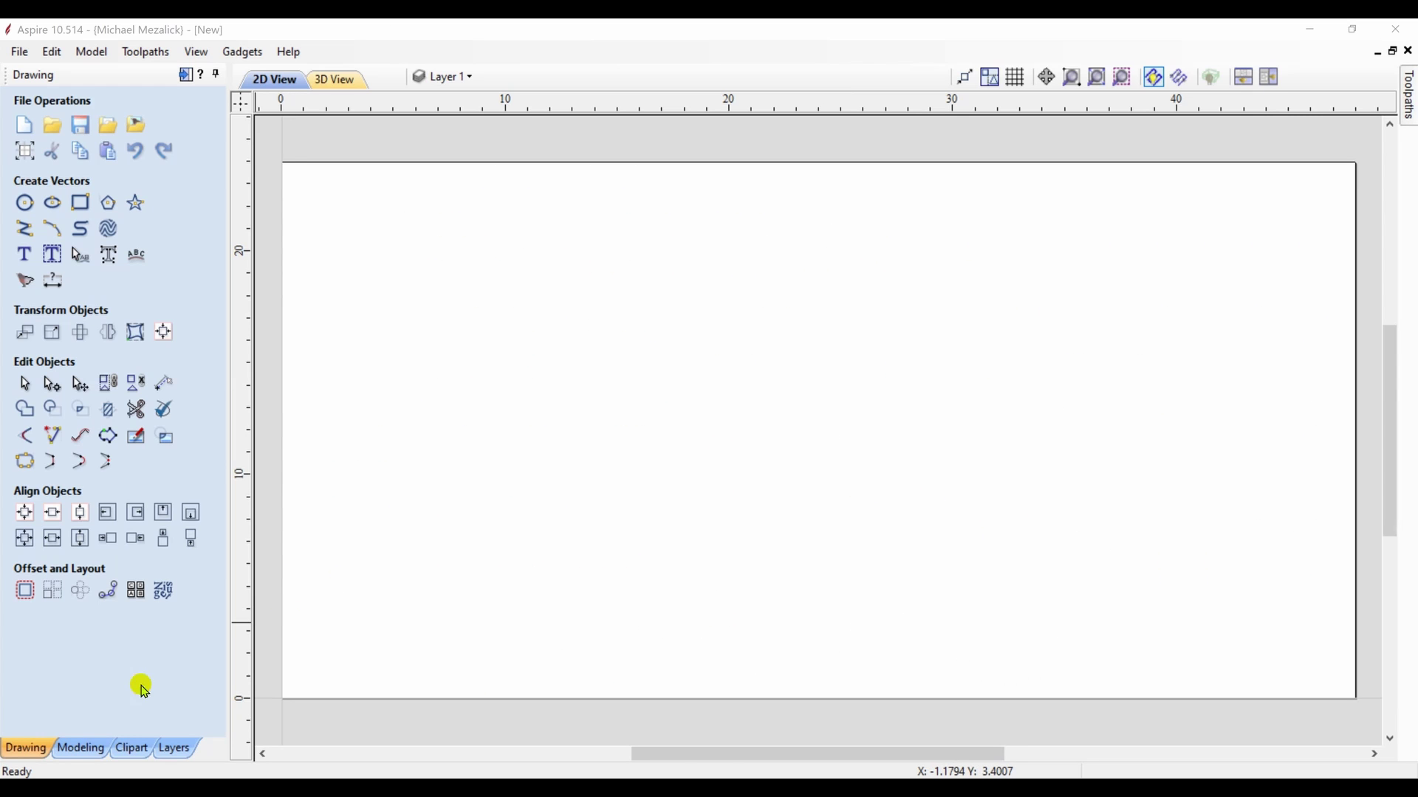
- Import the seated woman model, centred, as component Woman 1 at 22.824 x 10.296 x 9.2893 in
click(80, 750)
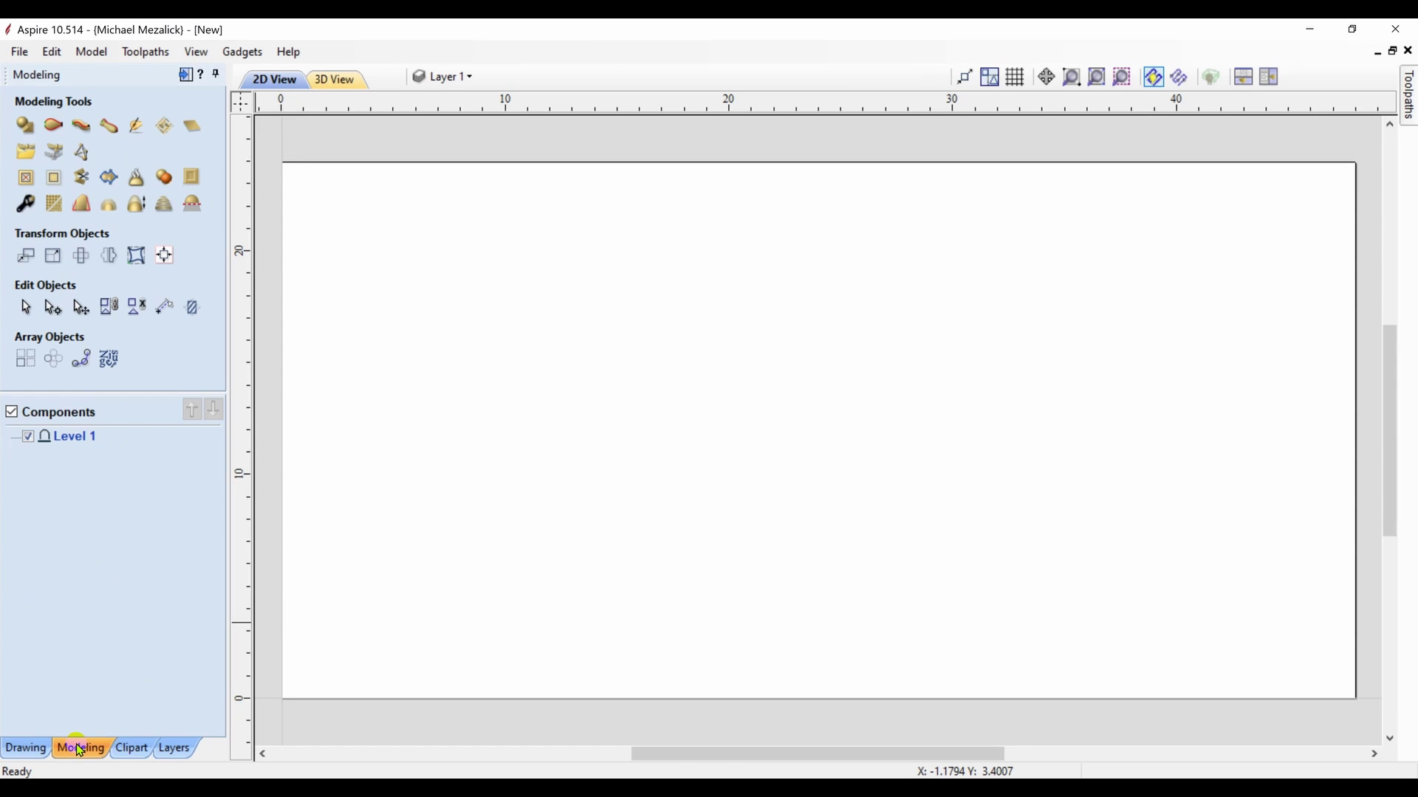
click(28, 155)
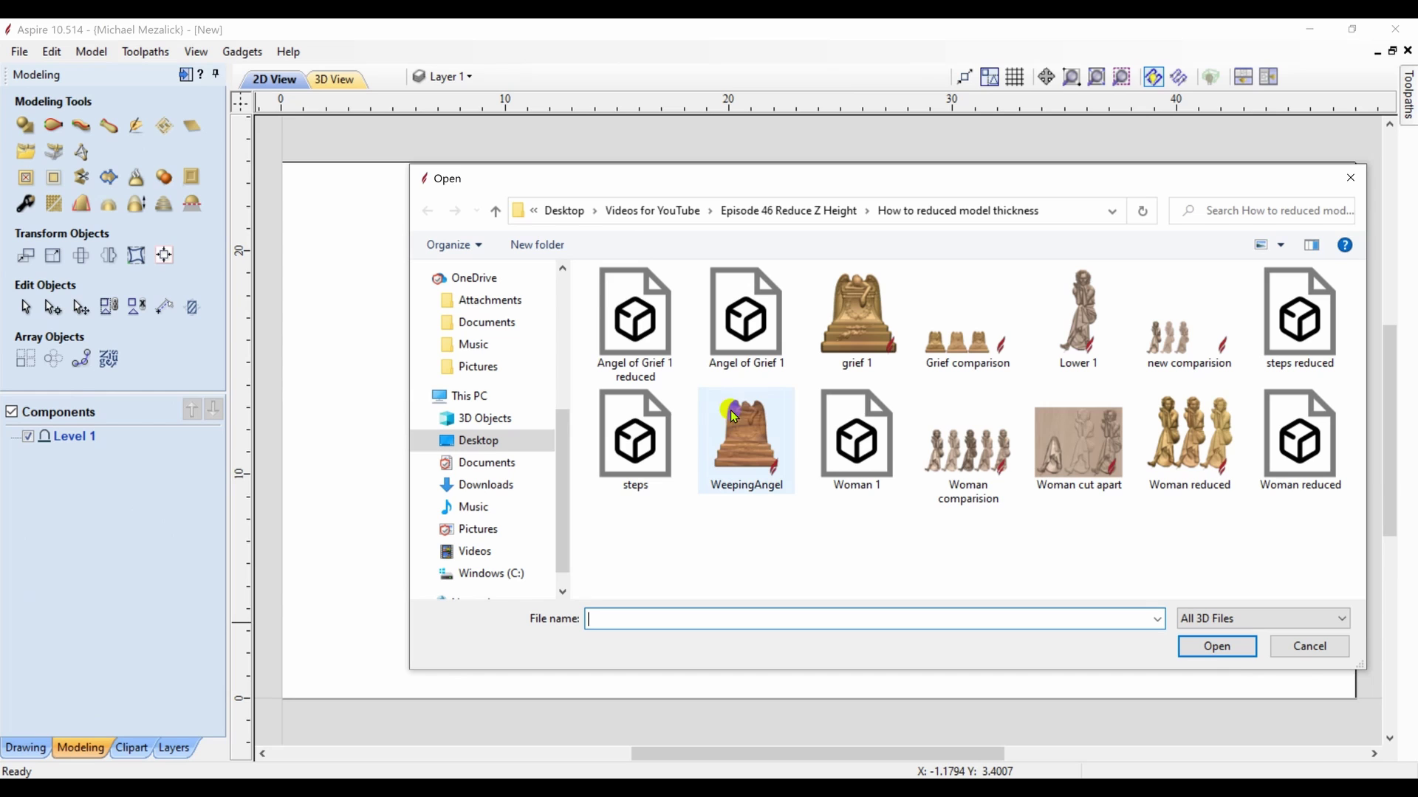
double_click(718, 430)
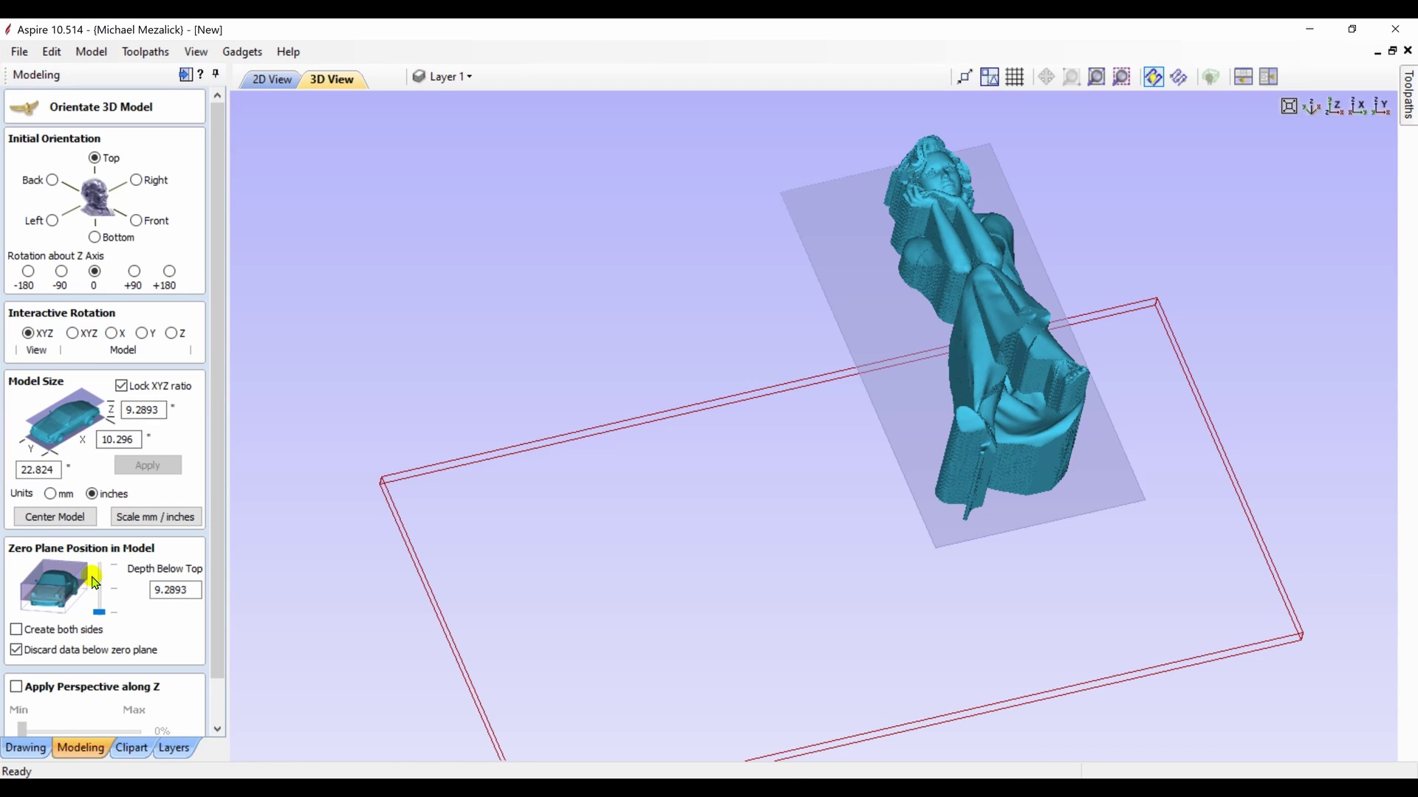
click(77, 521)
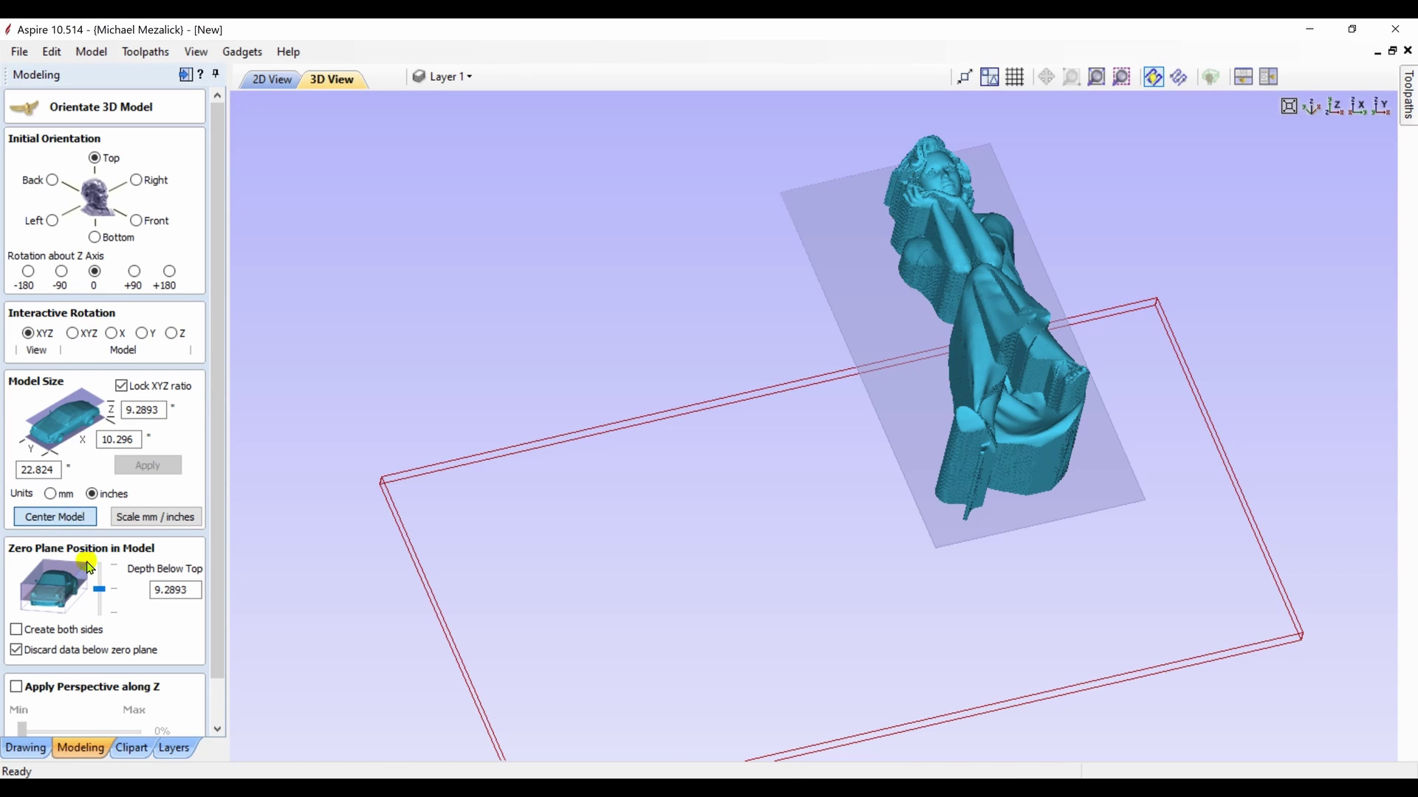
drag(99, 589, 103, 632)
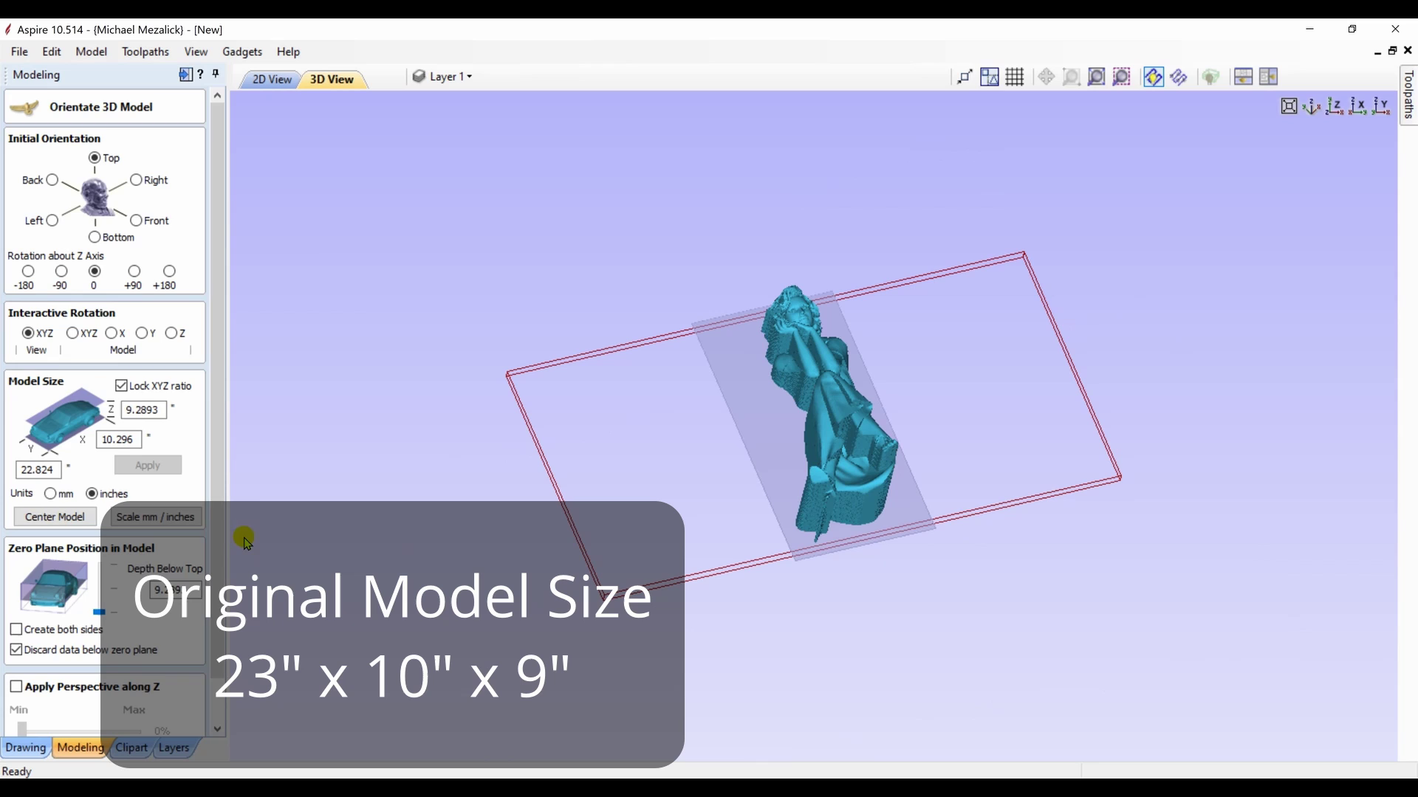
scroll(212, 567, down, 2)
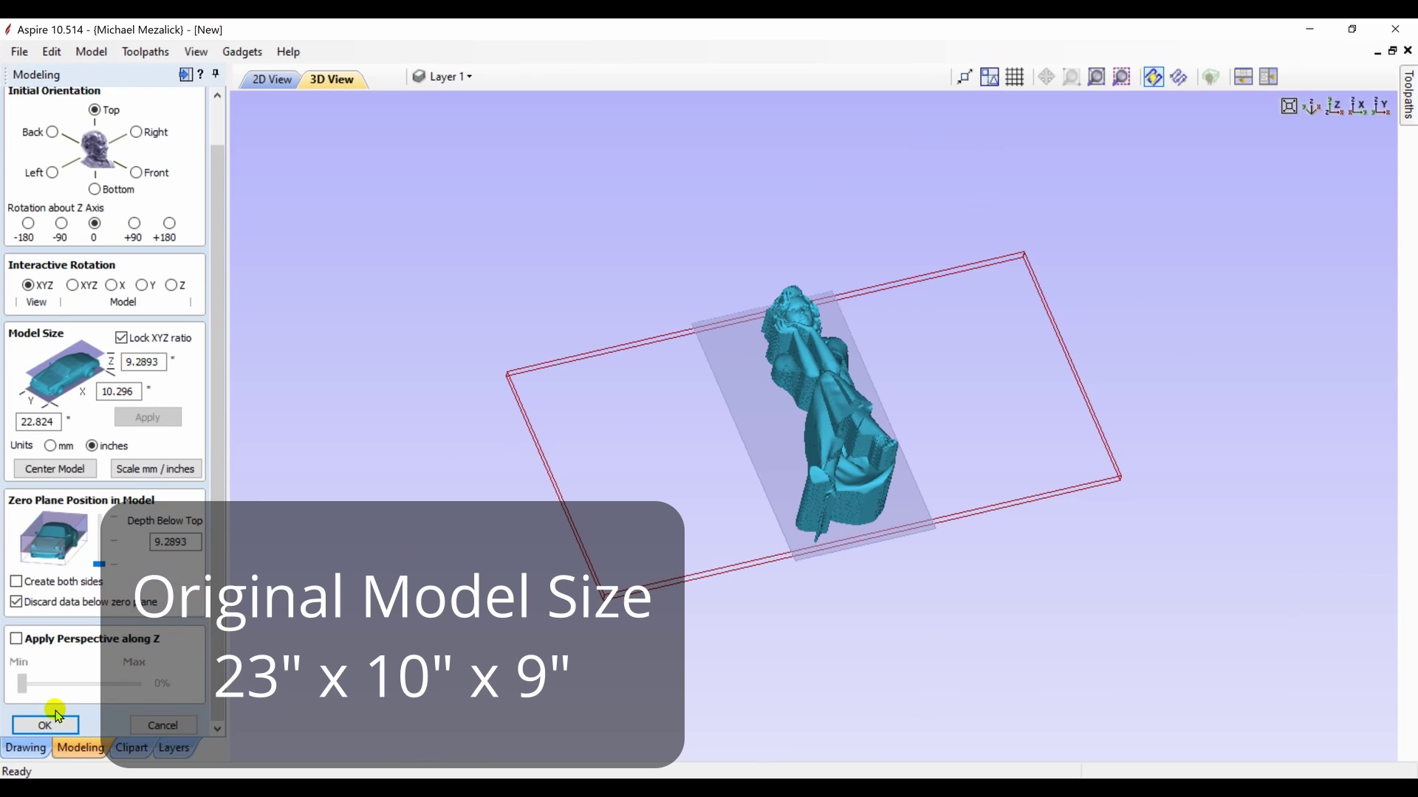
click(47, 726)
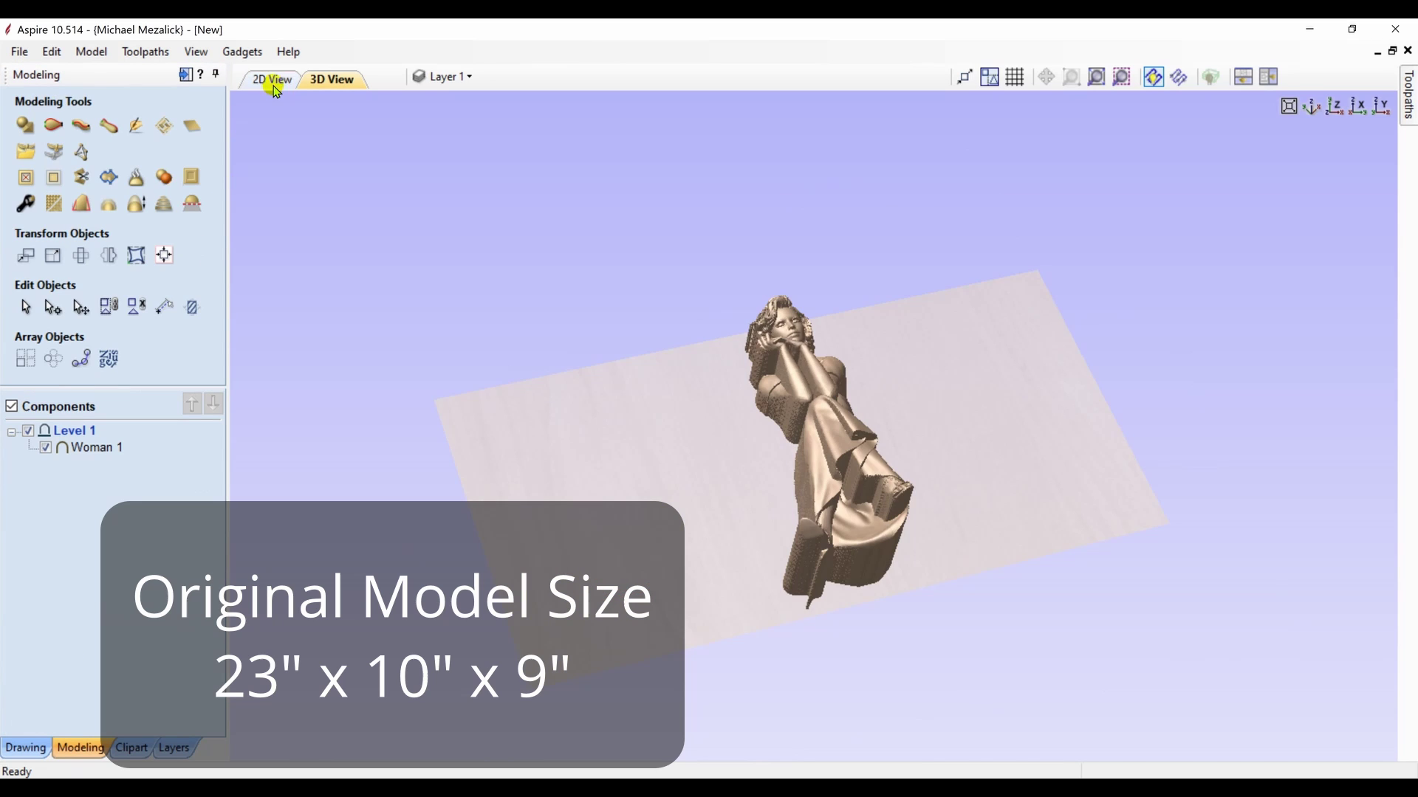
- With tiled 2D/3D top views, drag Woman 1 to the job's left edge and rename it Original
click(1336, 106)
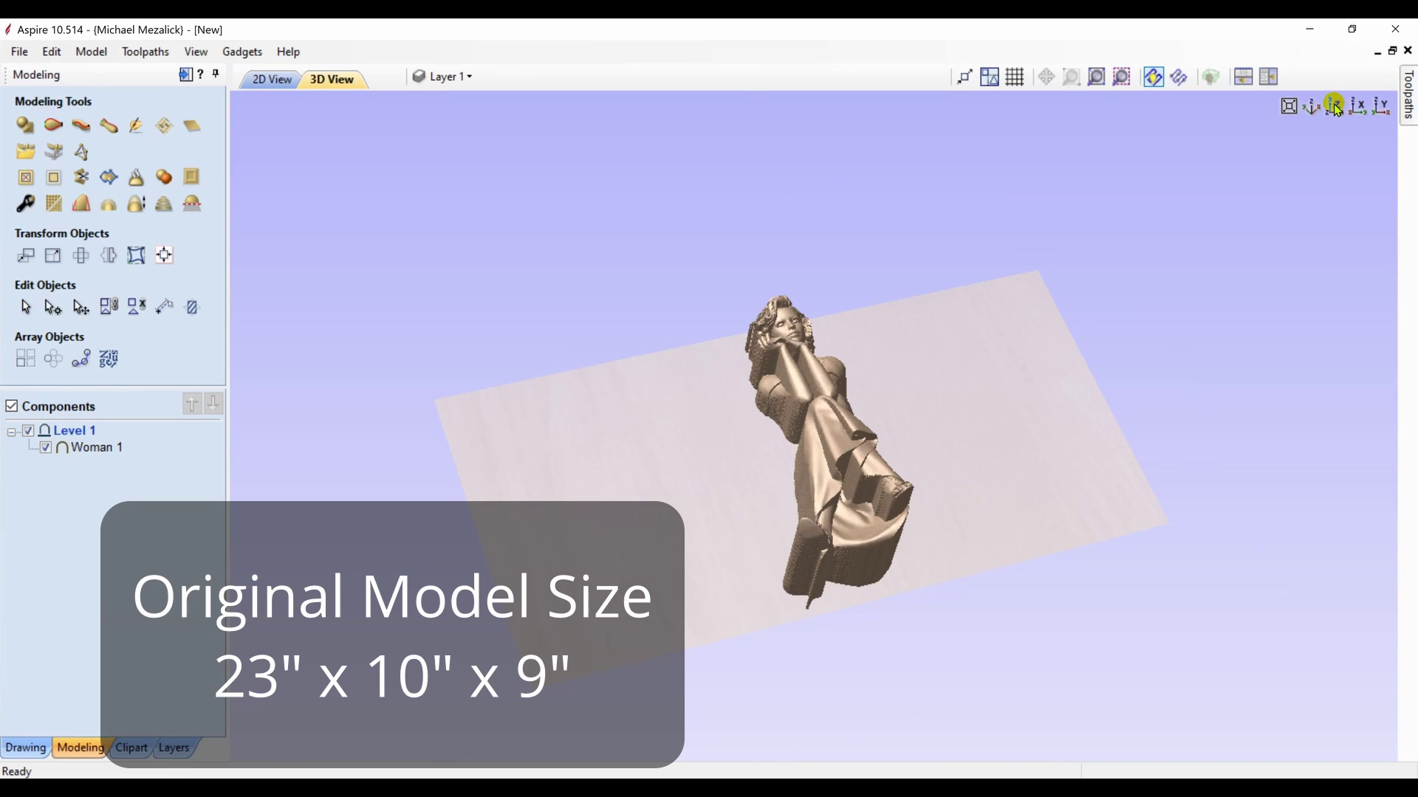
click(255, 83)
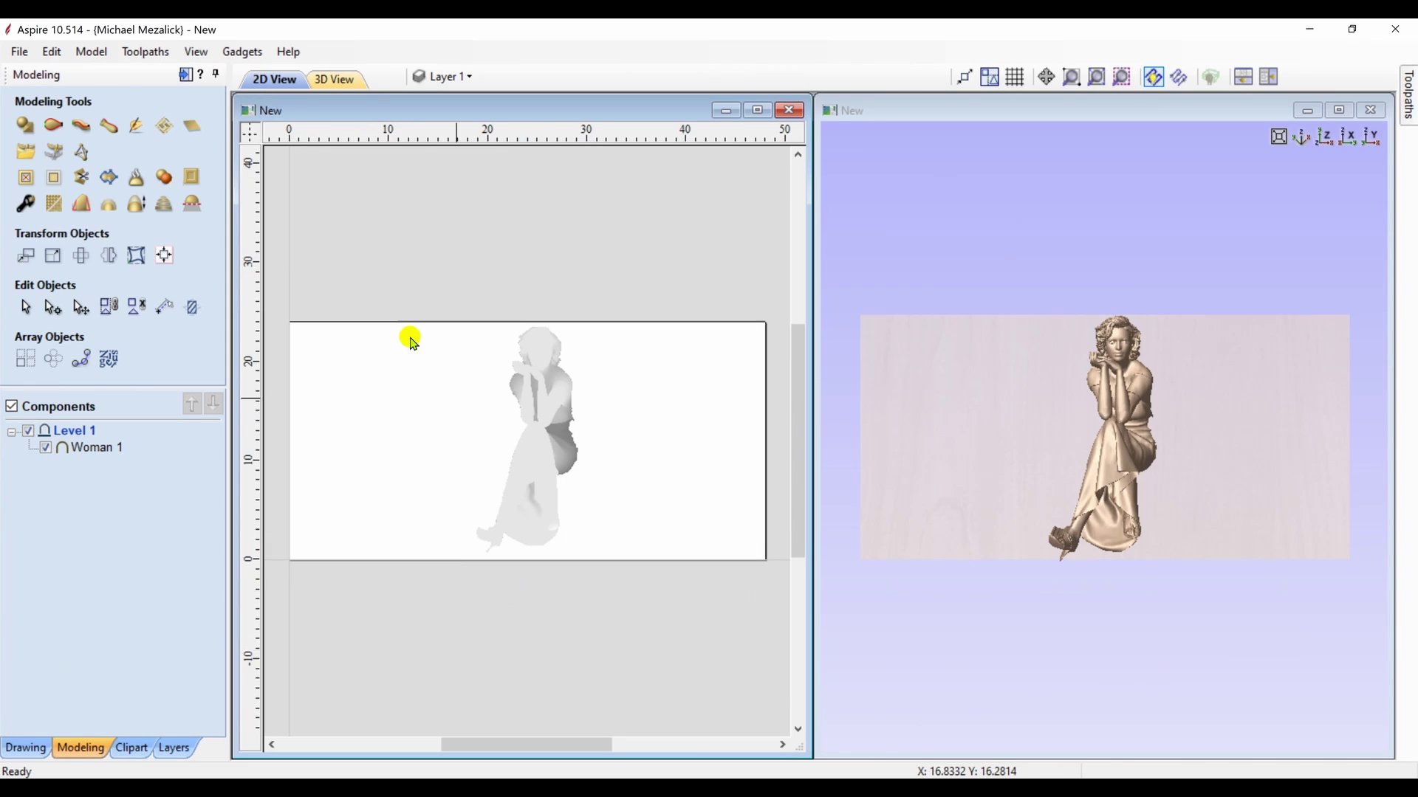
click(537, 459)
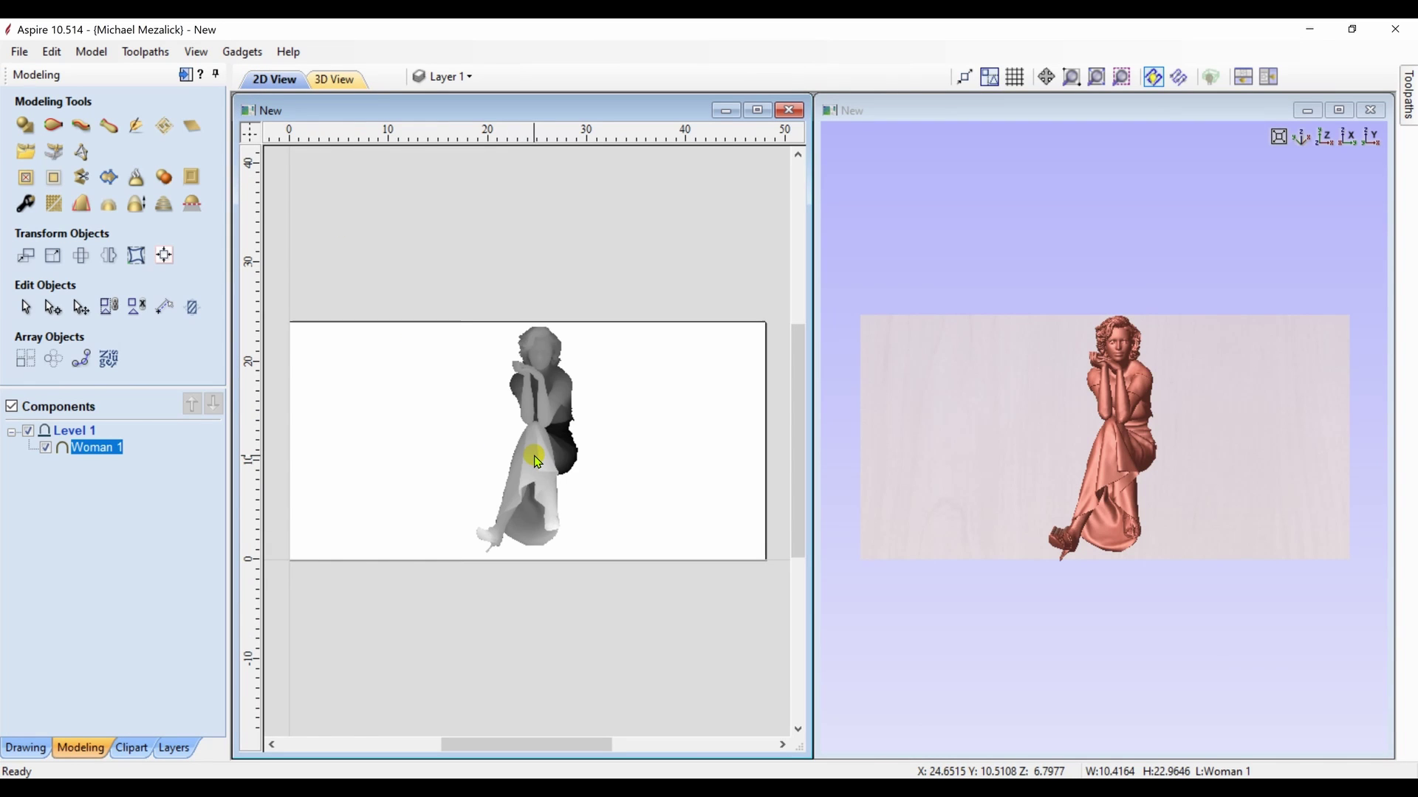
click(534, 457)
drag(531, 452, 357, 452)
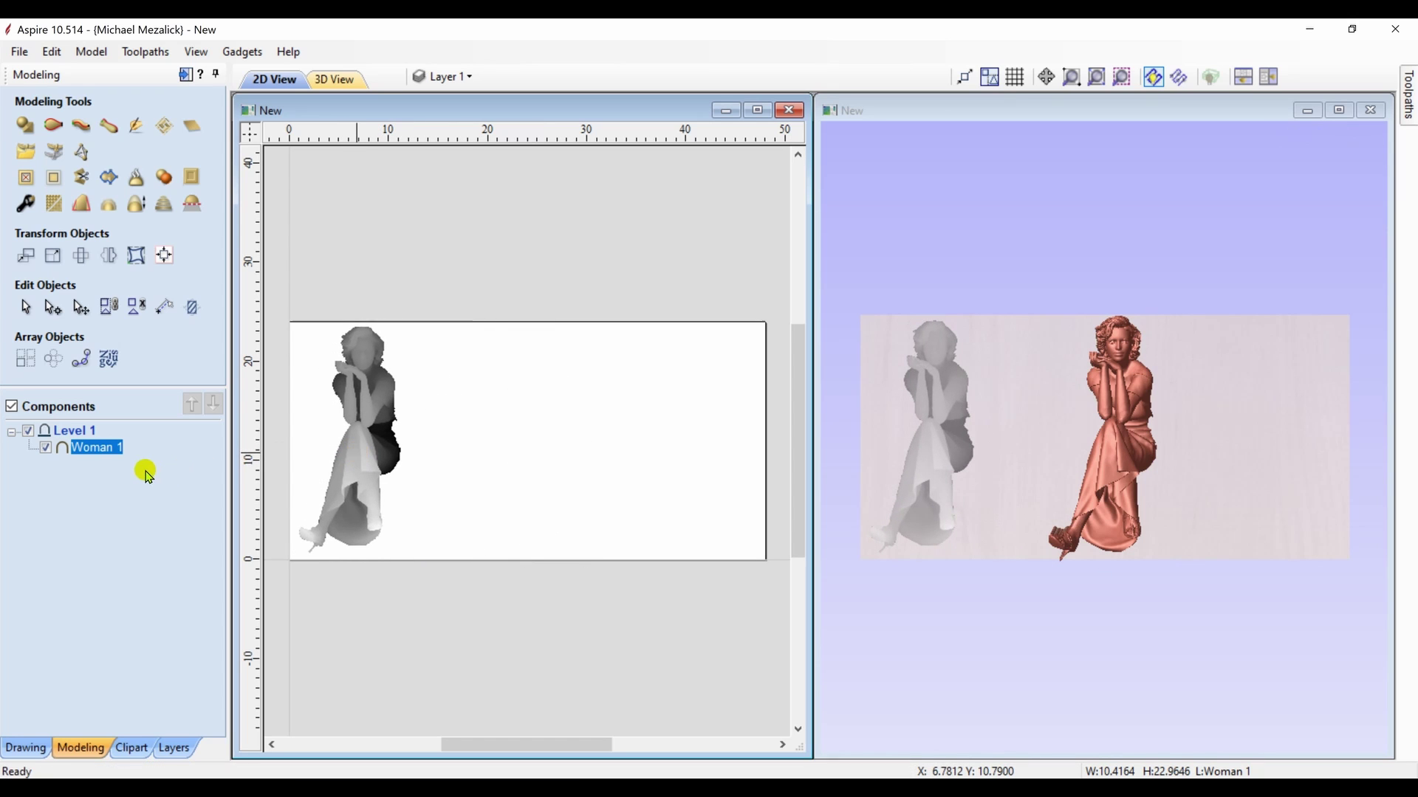
click(104, 449)
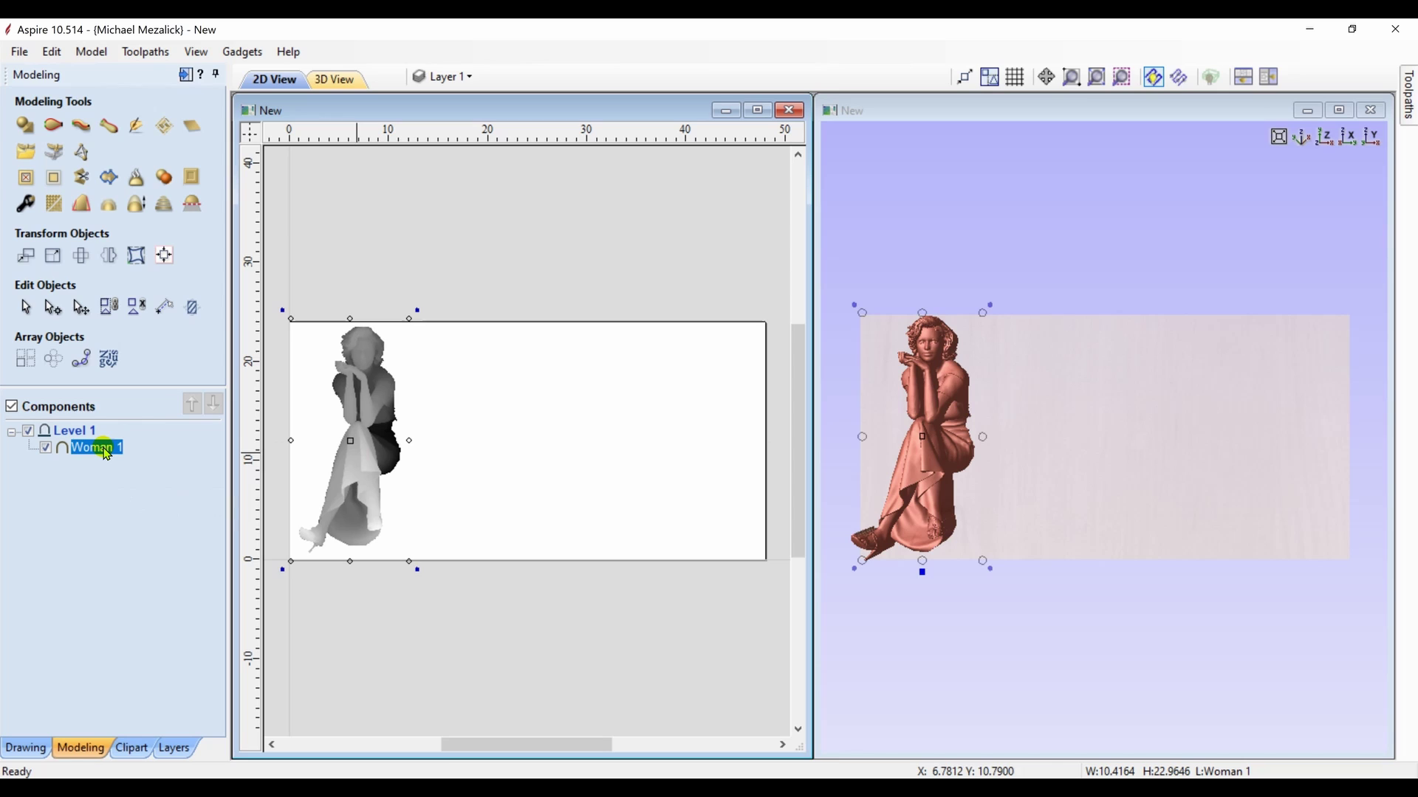
text(Original)
- Duplicate the Original component and name the copy Flattened
click(95, 488)
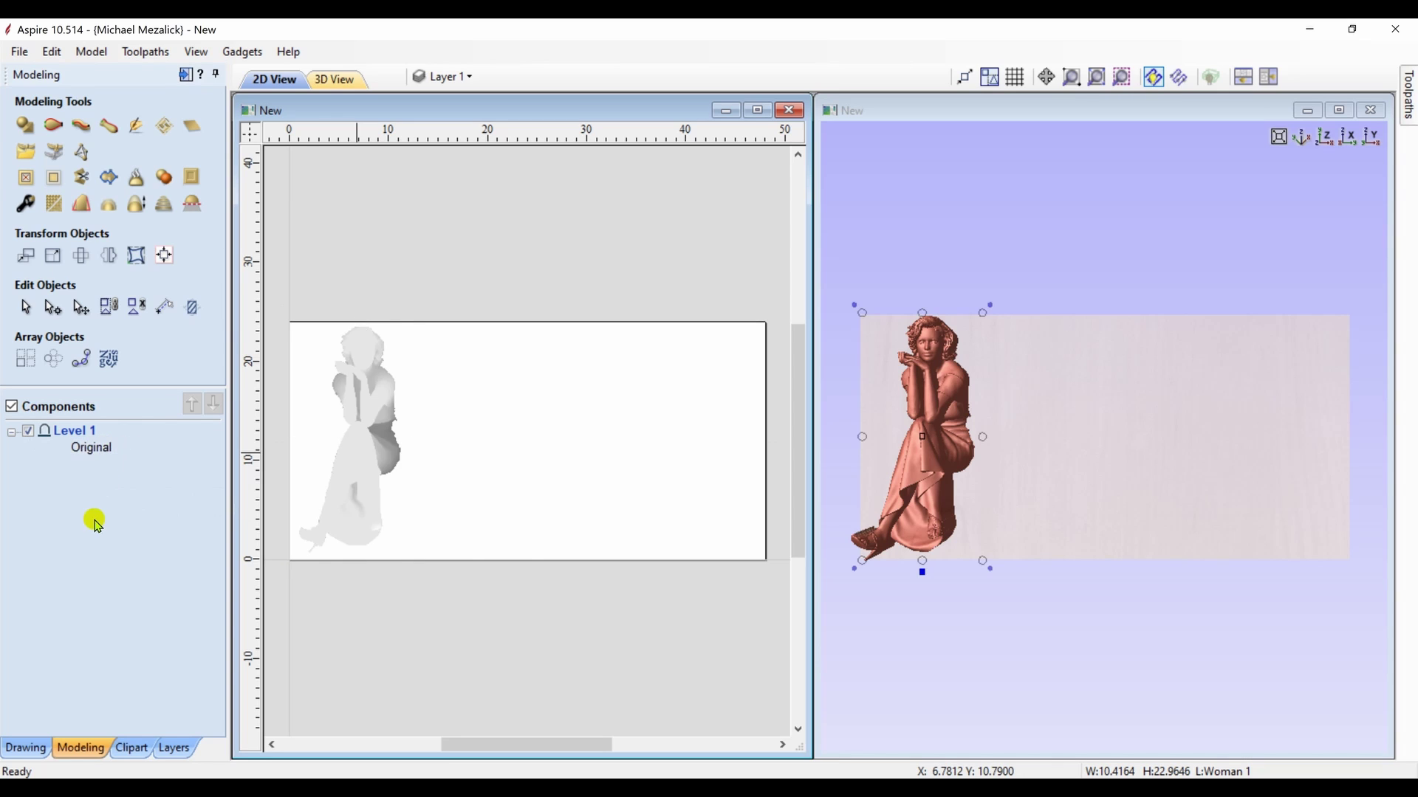
right_click(94, 448)
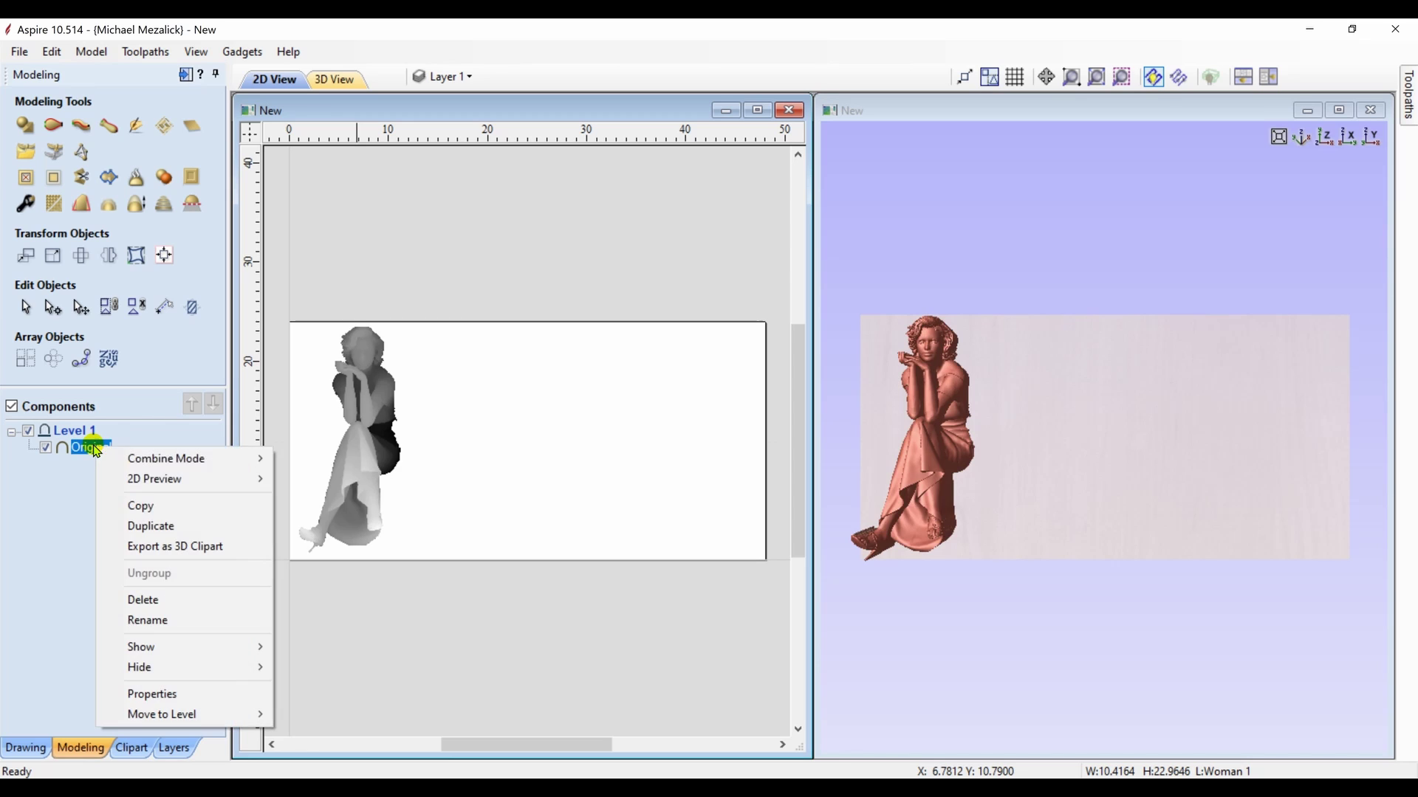
click(139, 525)
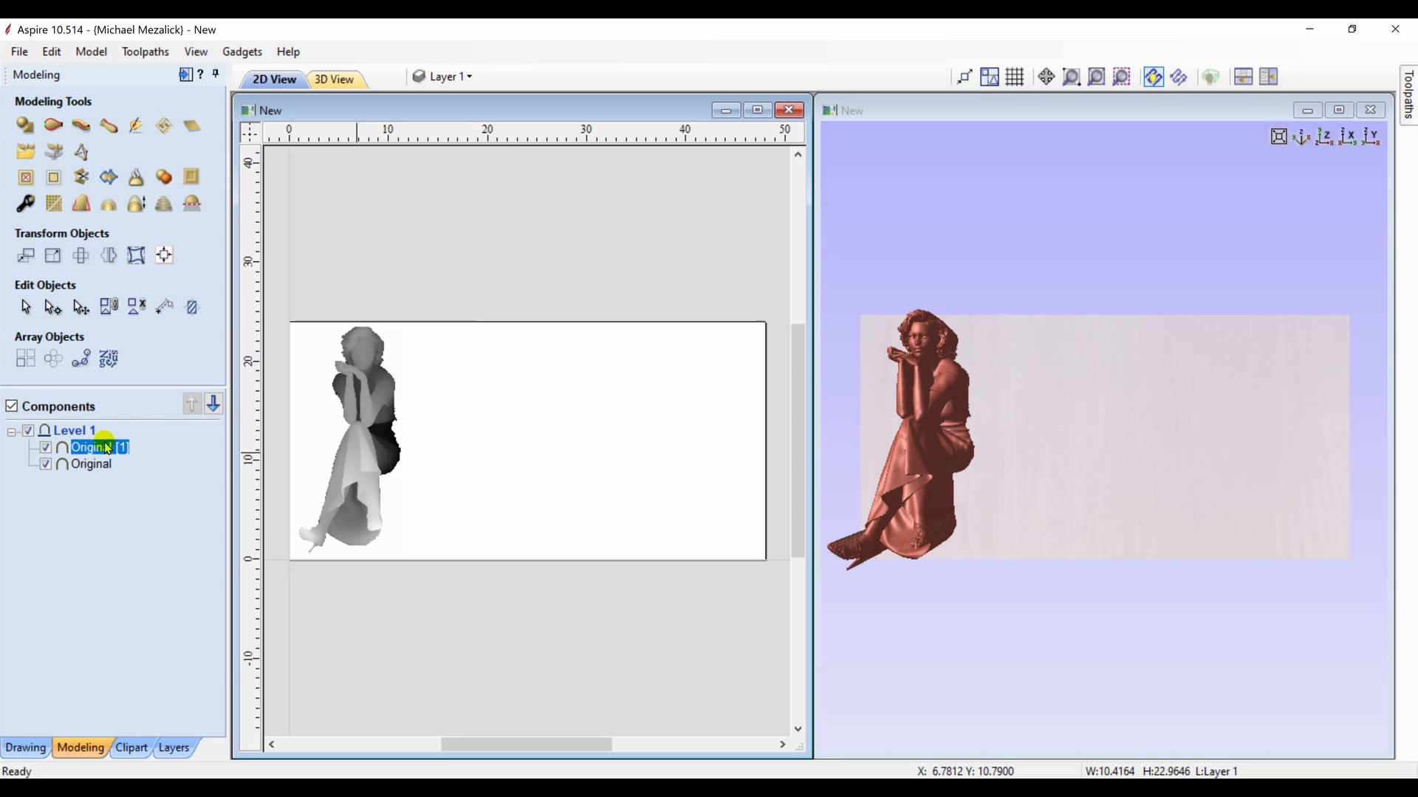
click(104, 446)
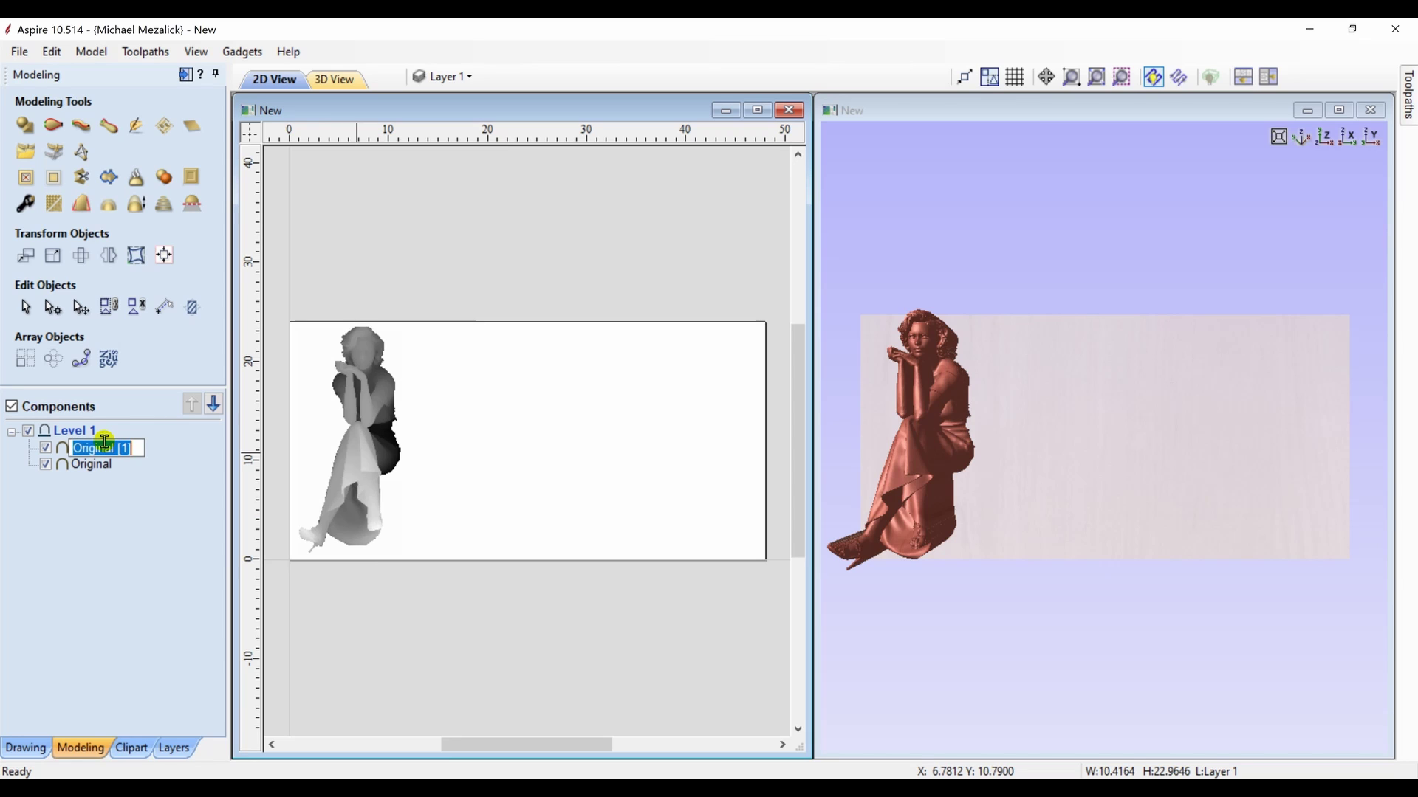
text(Flatt)
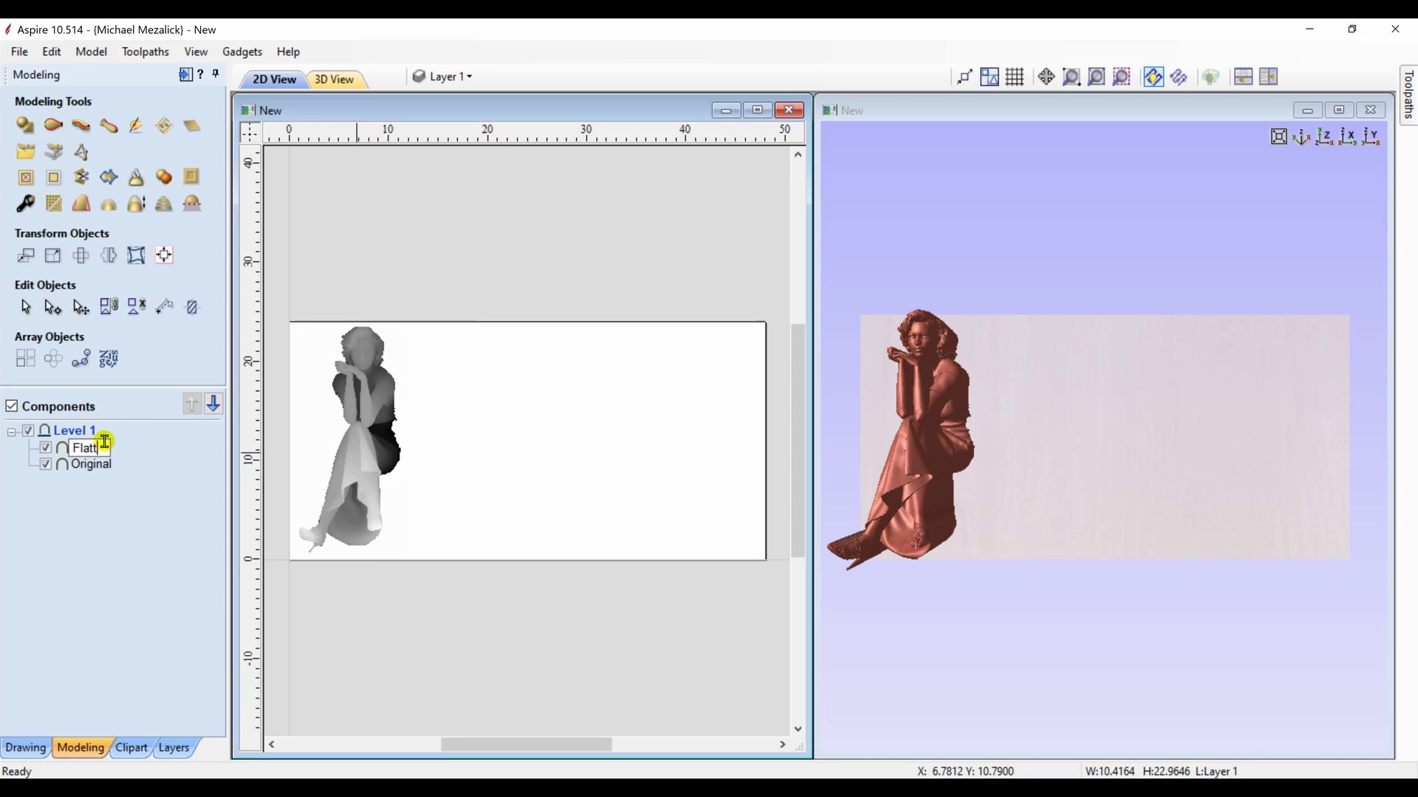
text(ened)
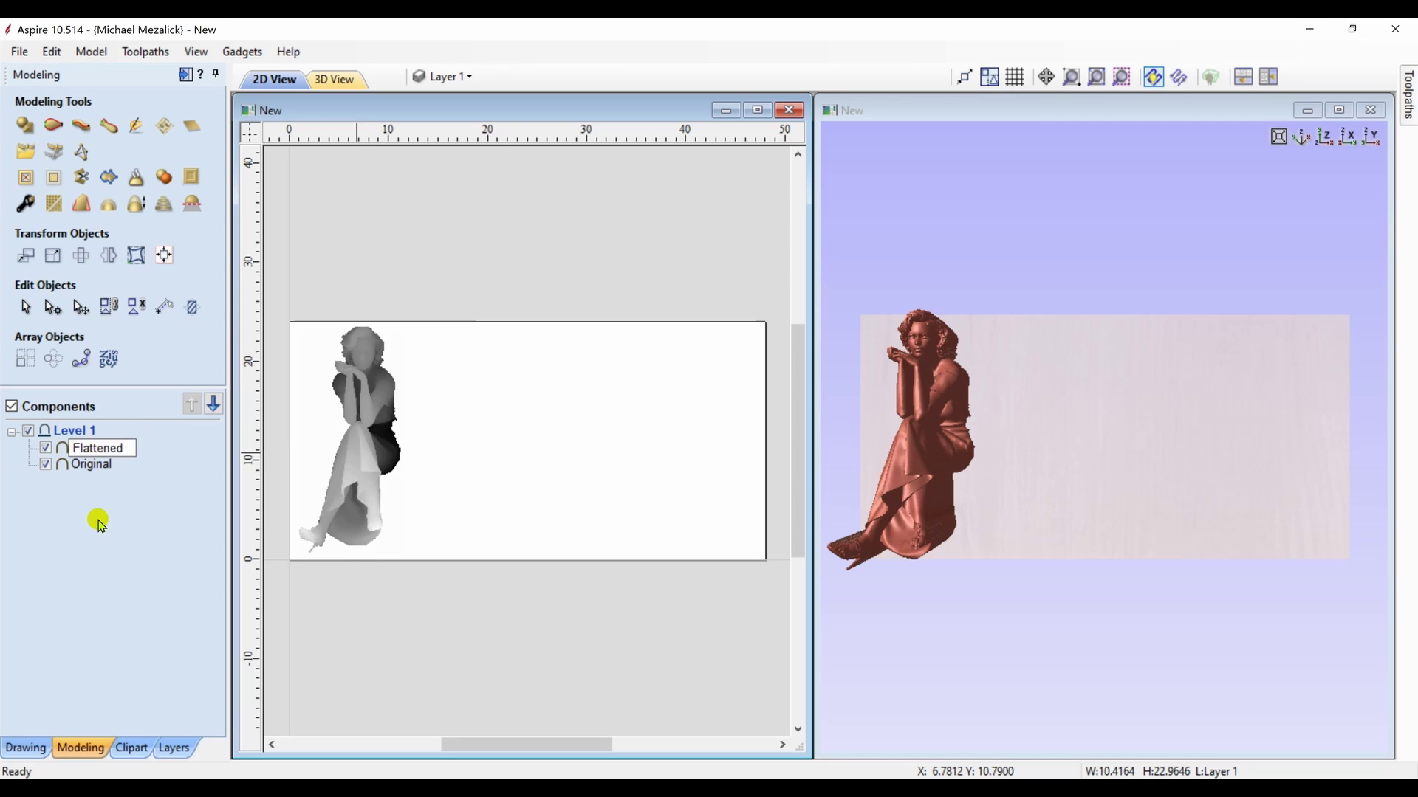
click(94, 522)
- Move the Flattened copy so it sits just right of Original
click(96, 447)
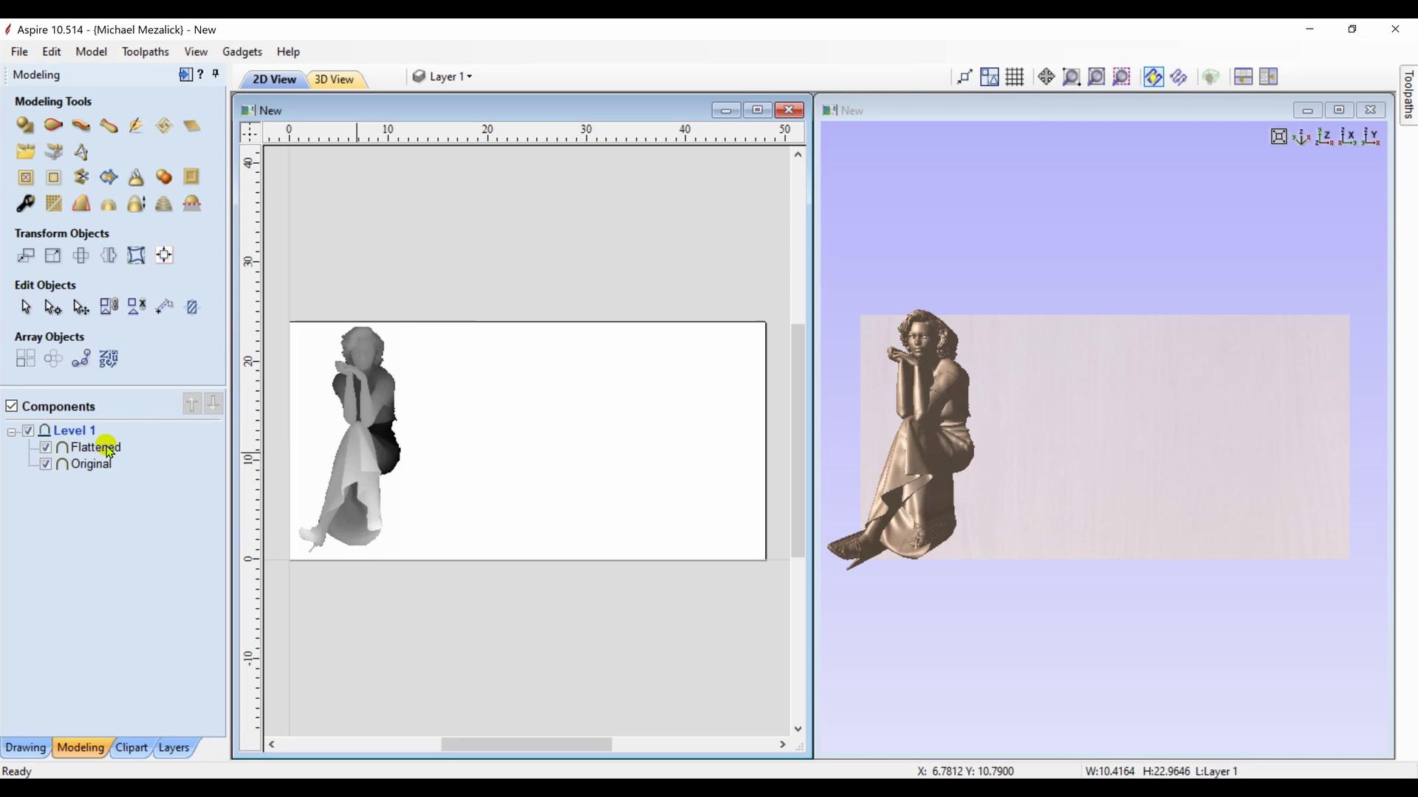
click(363, 442)
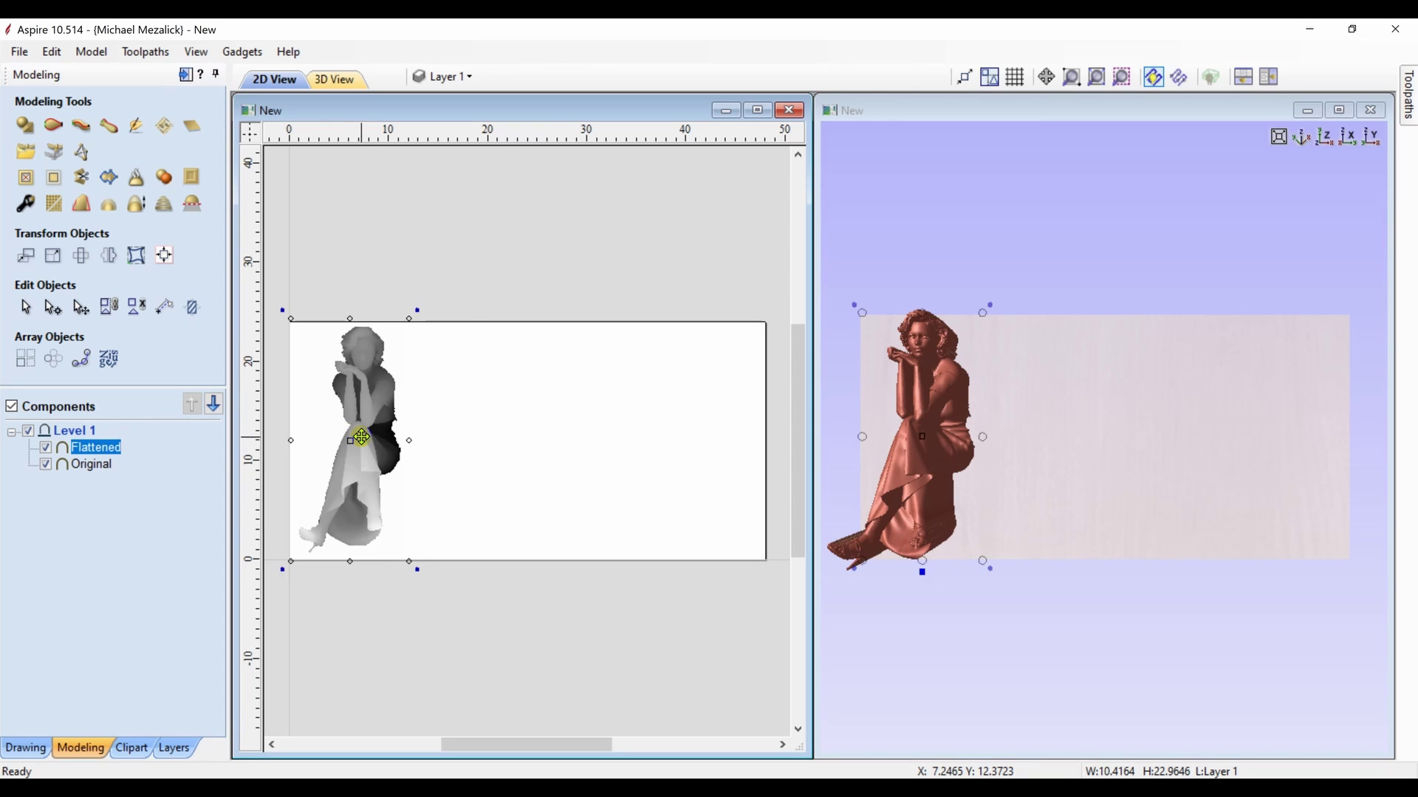
drag(361, 437, 452, 444)
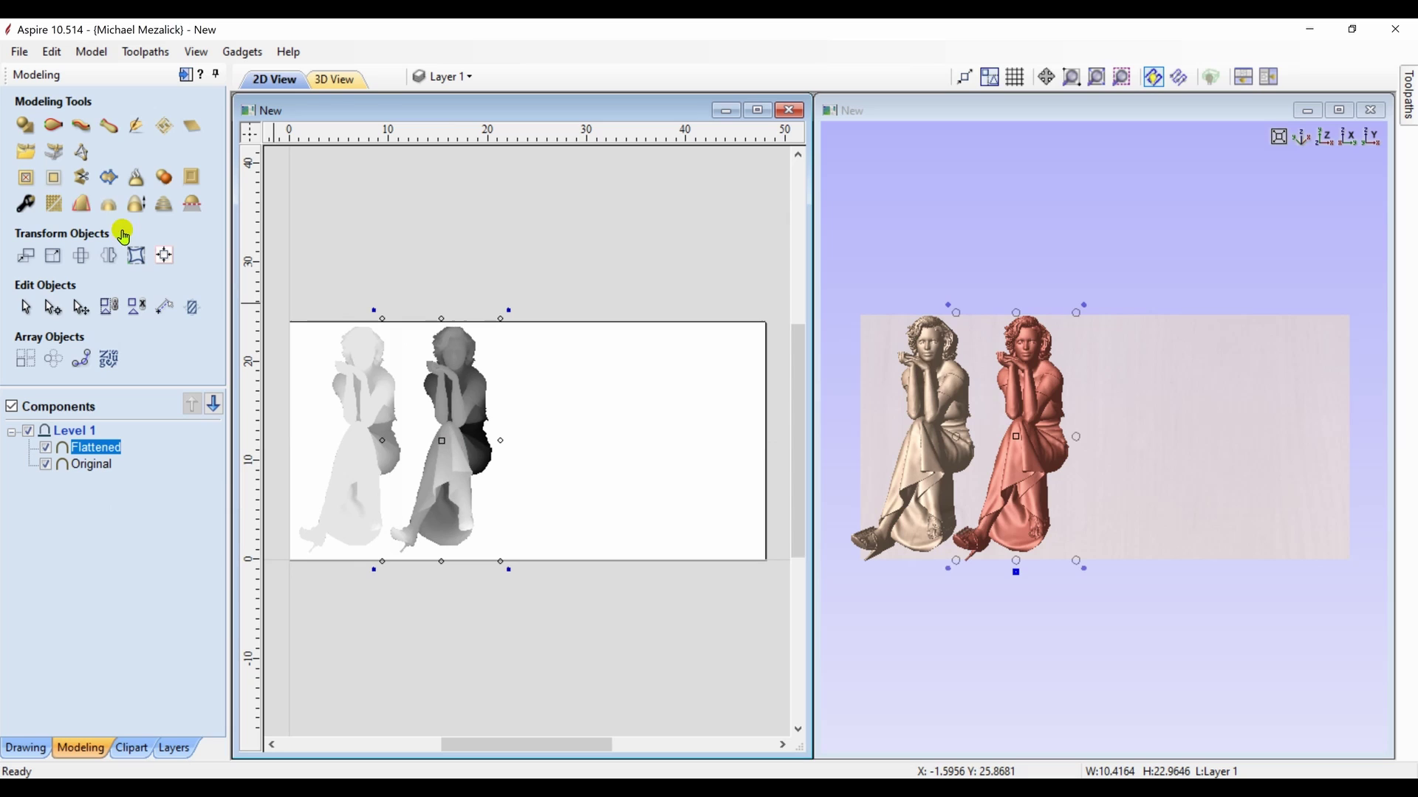
- Lower the Flattened component's shape height to a shallow relief and view both figures from above
click(27, 203)
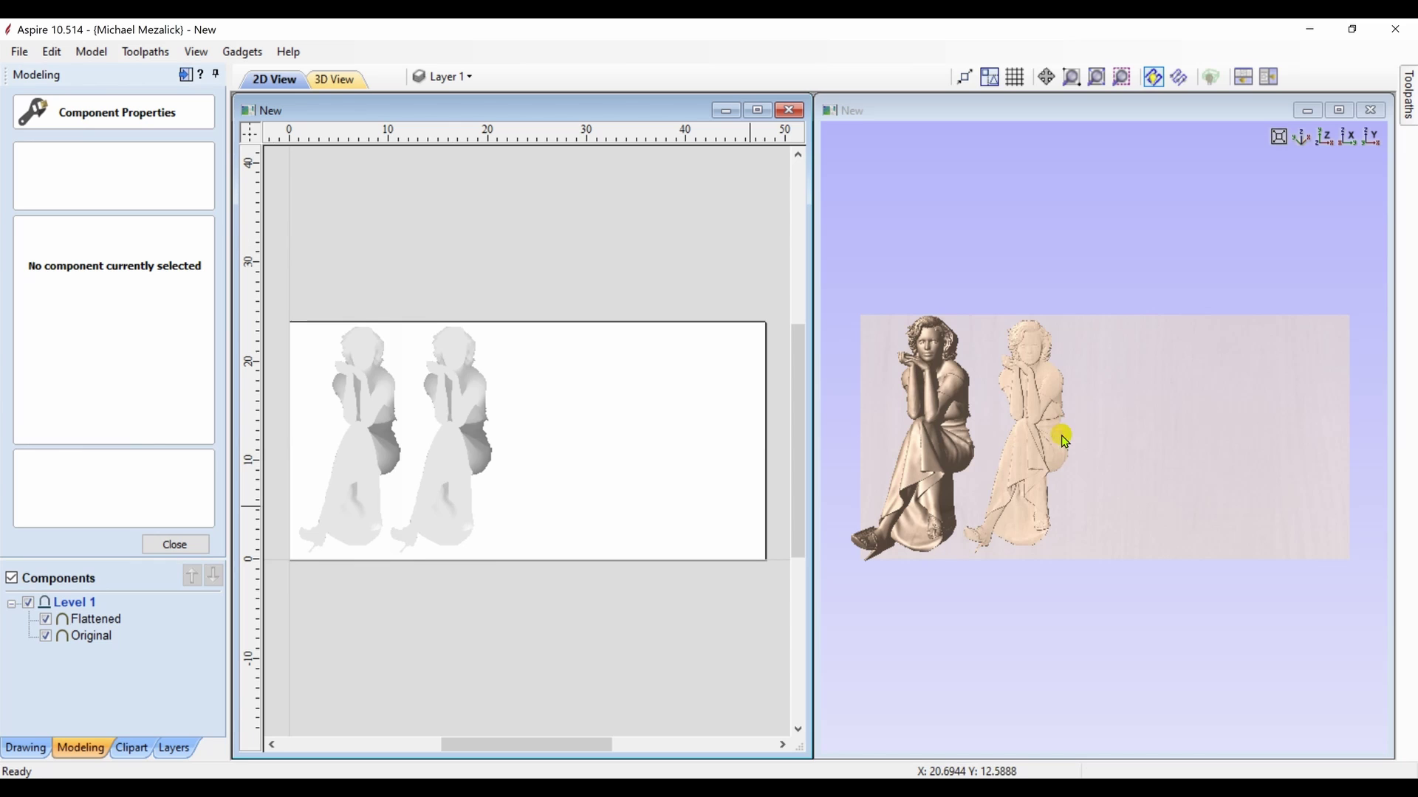
scroll(1141, 398, up, 5)
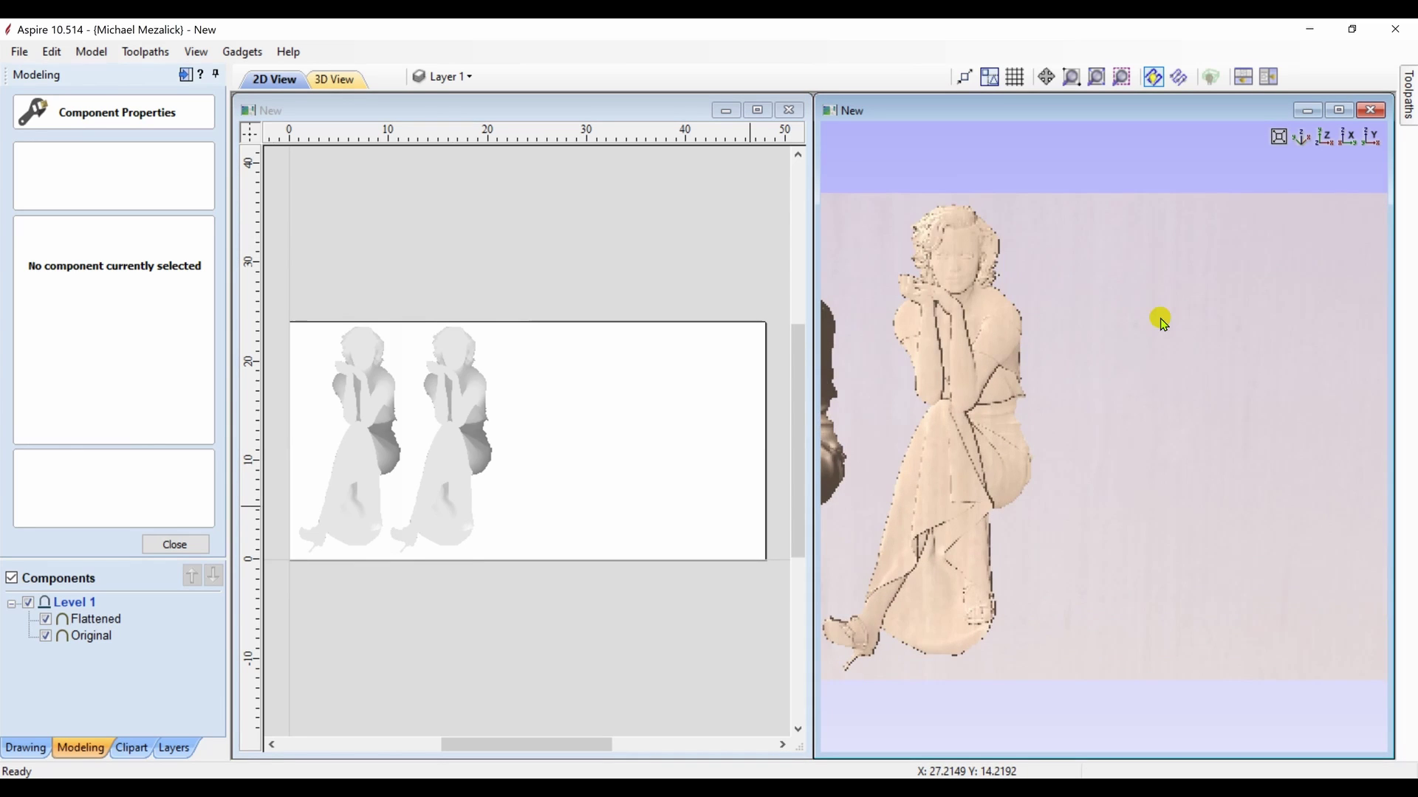
middle_drag(1092, 414, 1333, 439)
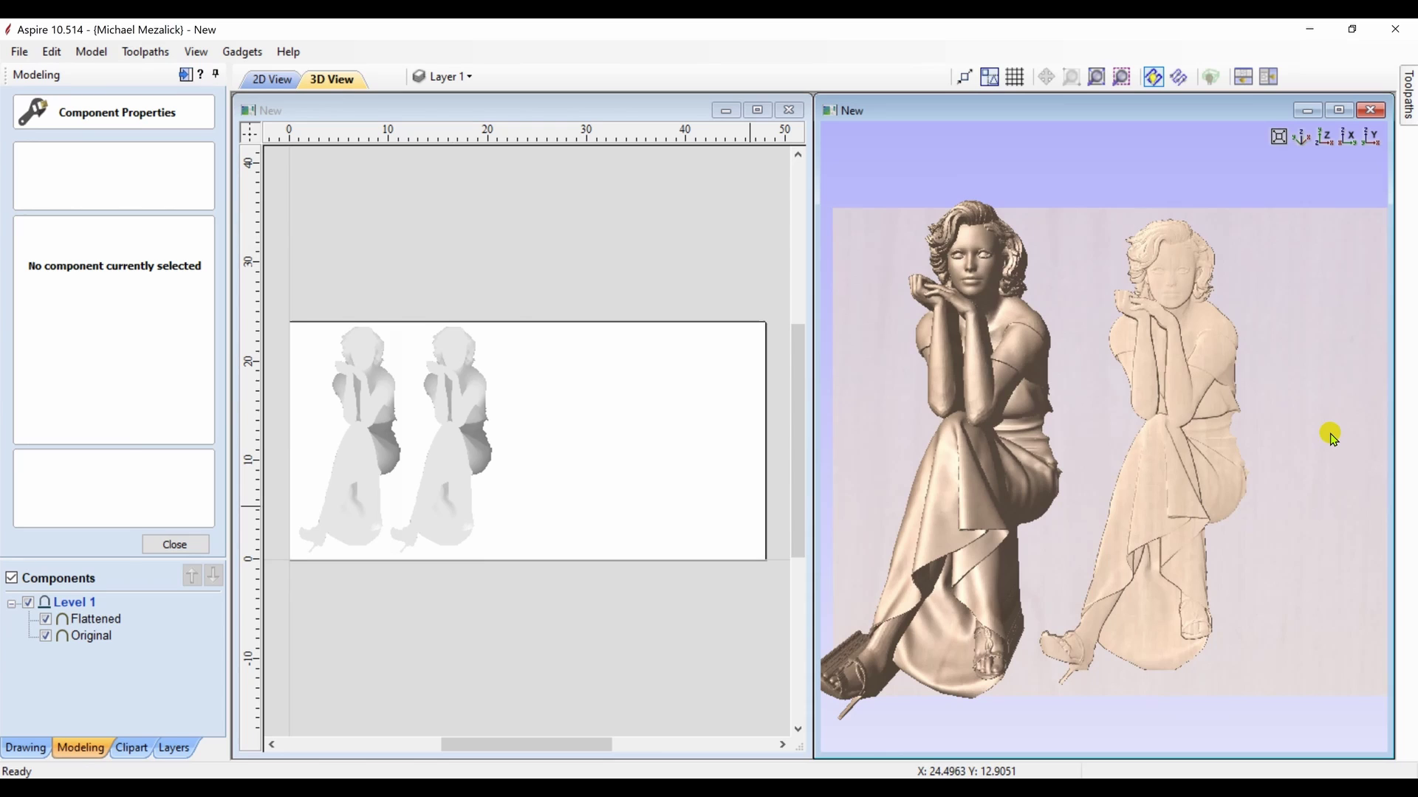
click(1329, 138)
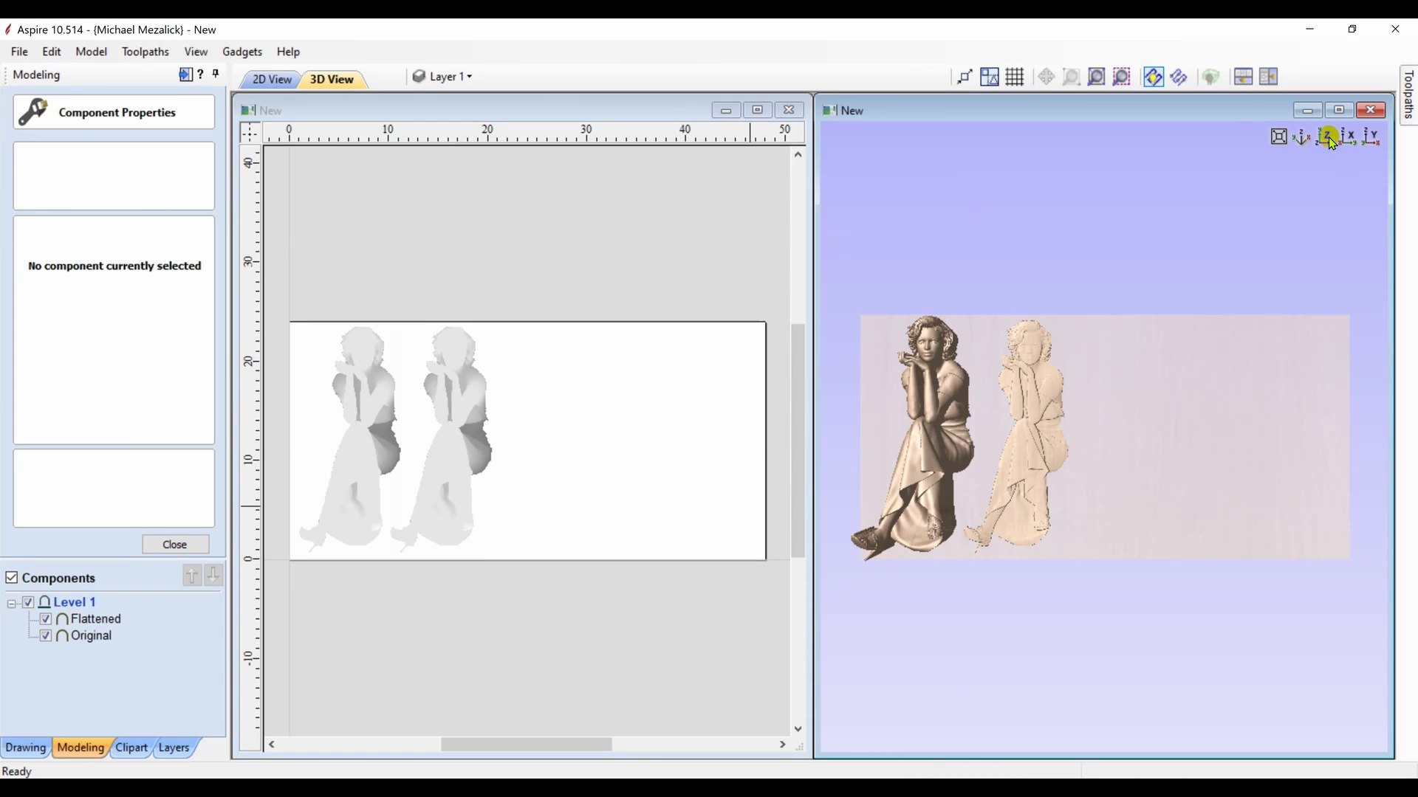
- Duplicate Original again, move the copy to the top of the components and name it Emboss
click(84, 638)
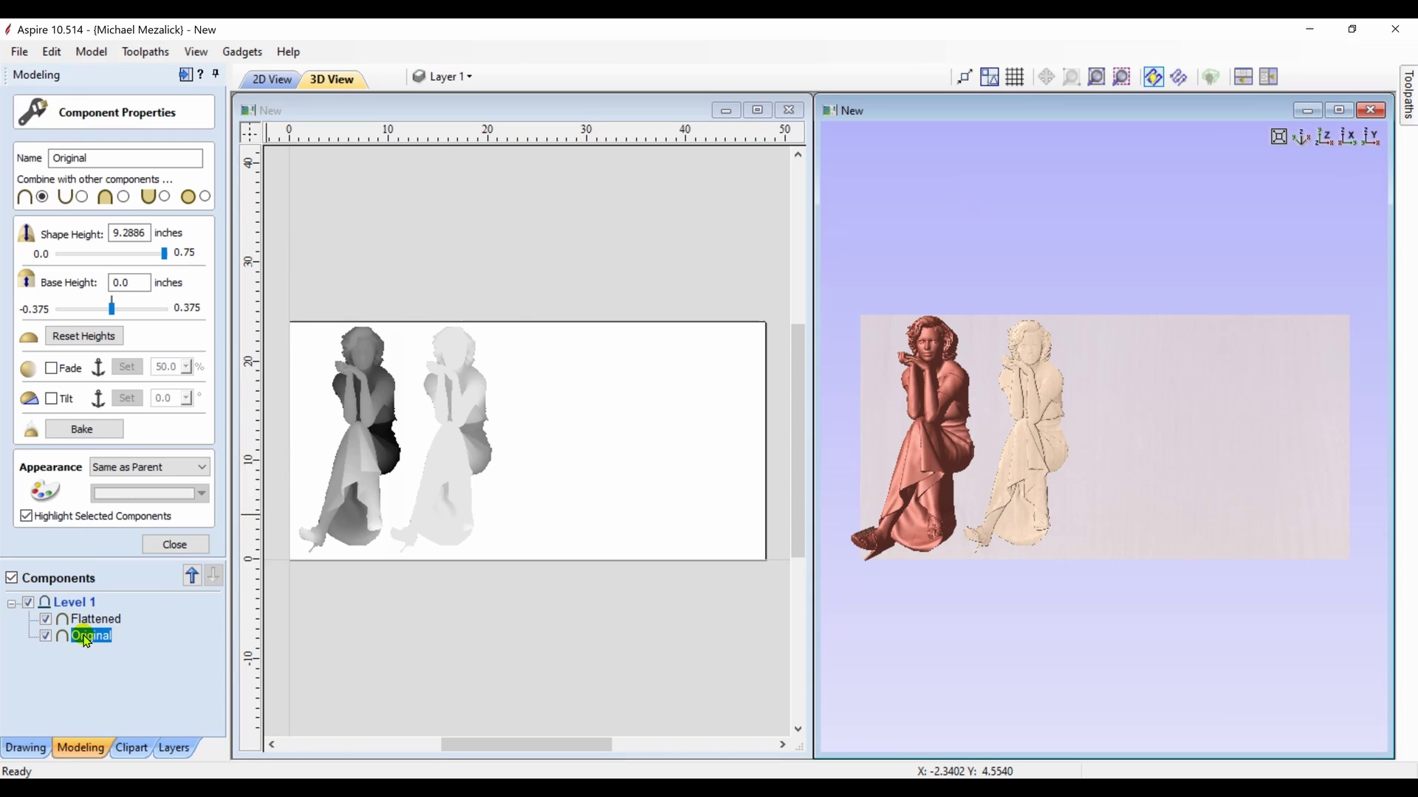
right_click(87, 641)
click(137, 436)
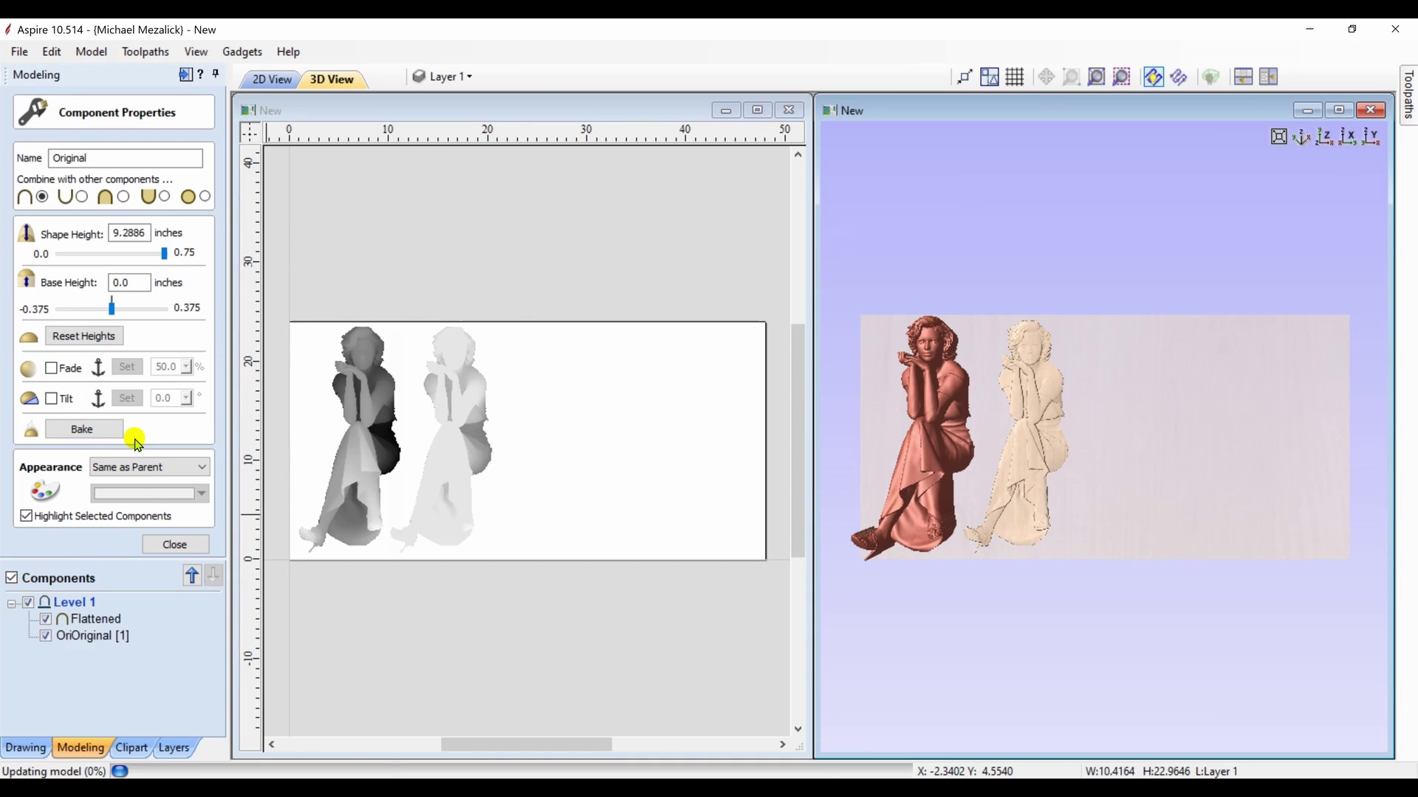
click(191, 576)
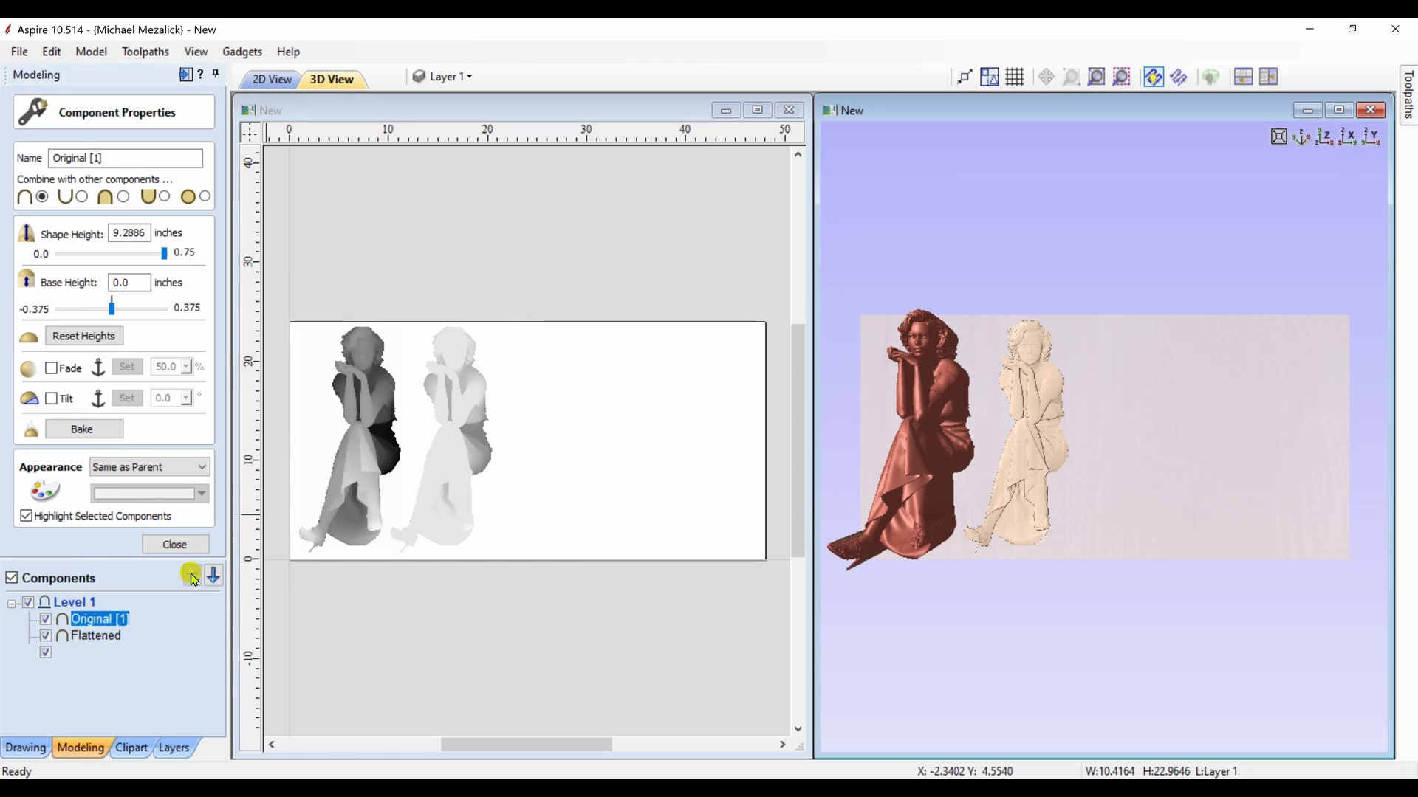
click(108, 619)
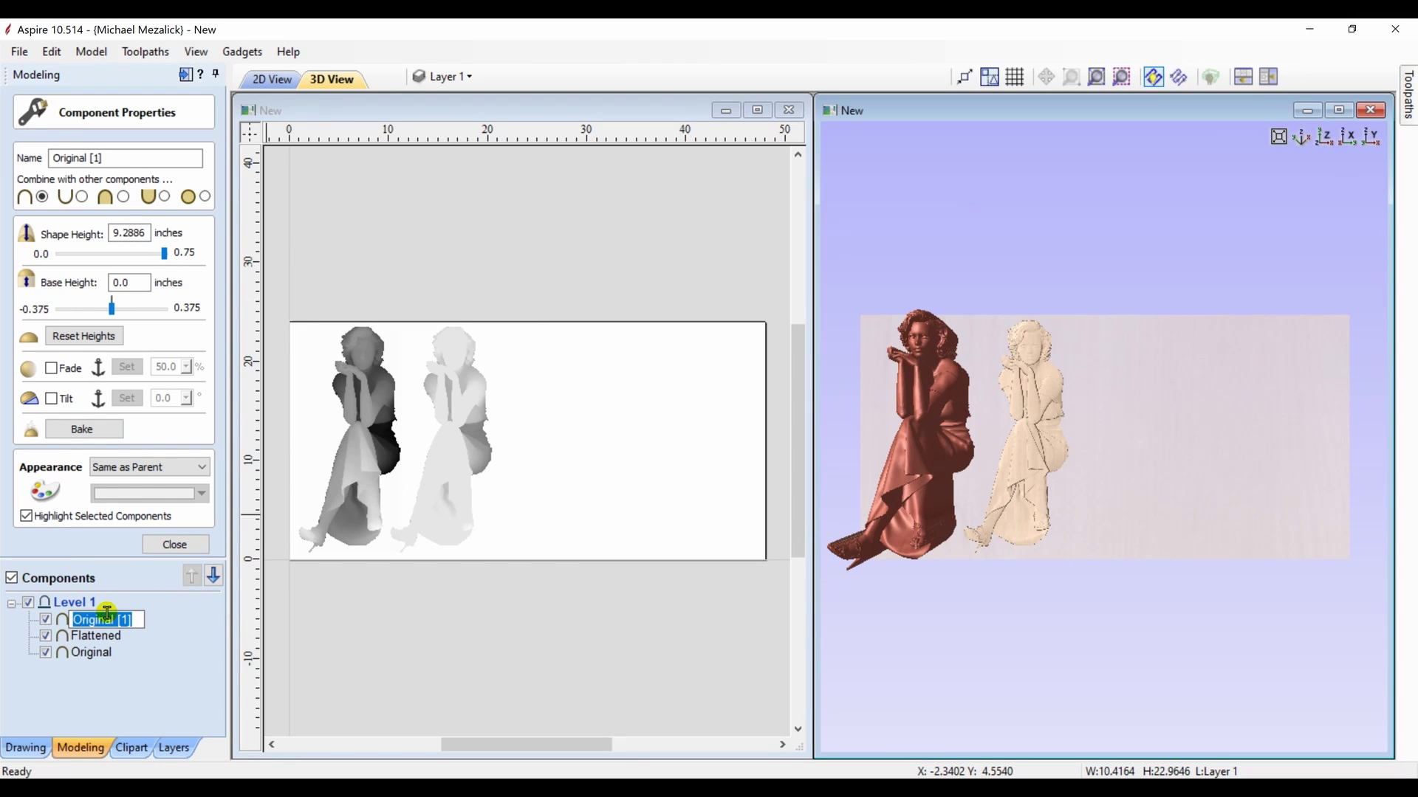
text(Emb)
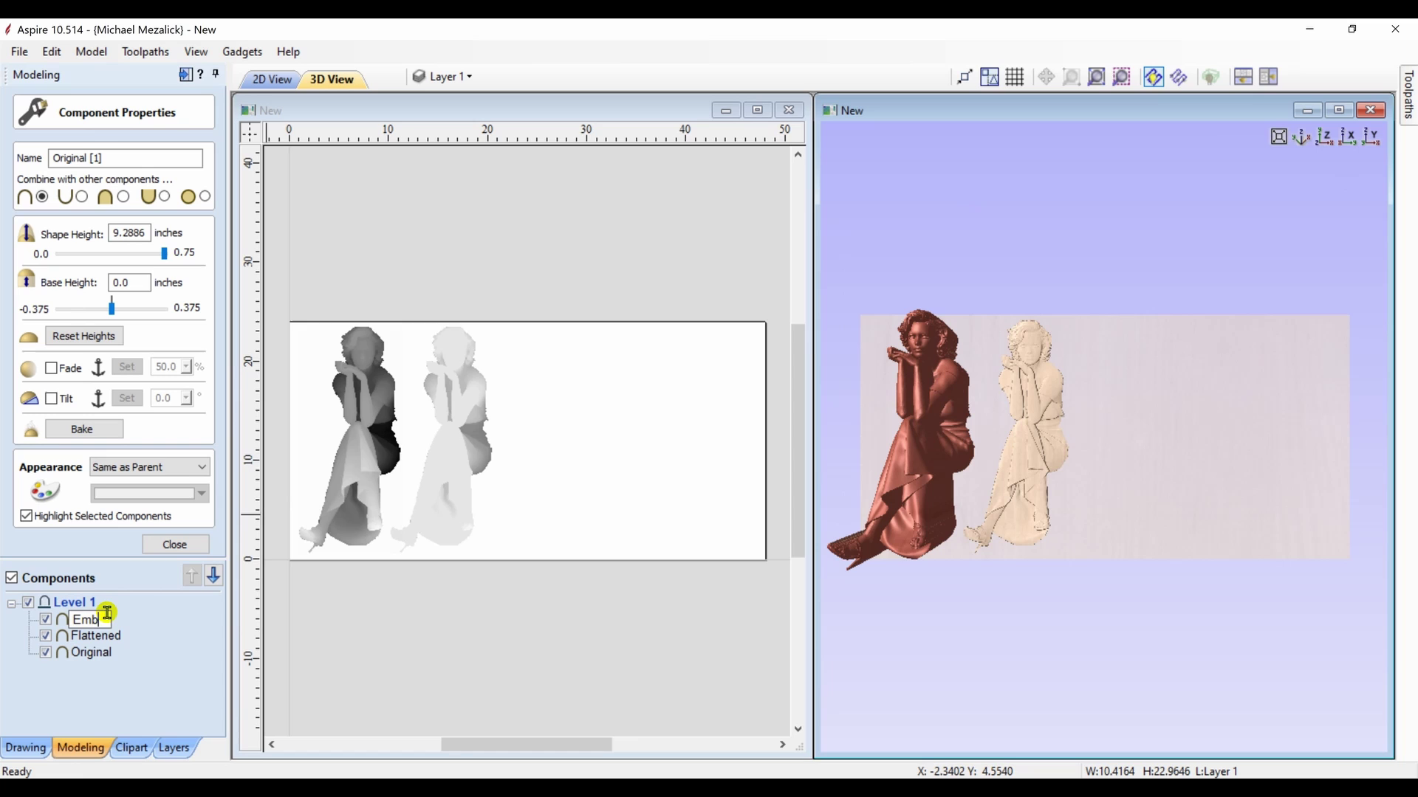
text(oss)
key(Return)
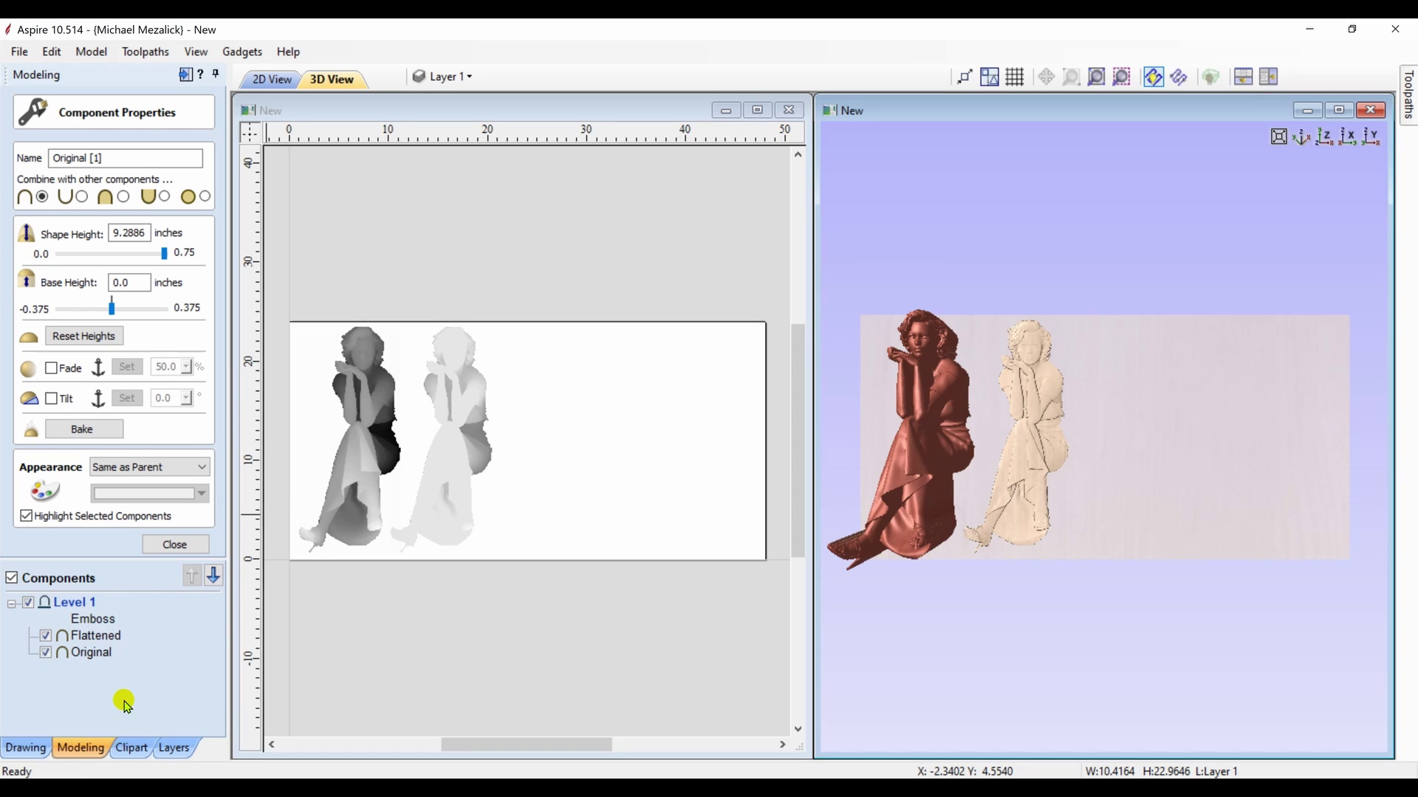
- Drag the Emboss figure to the right of the Flattened figure
click(126, 706)
click(98, 620)
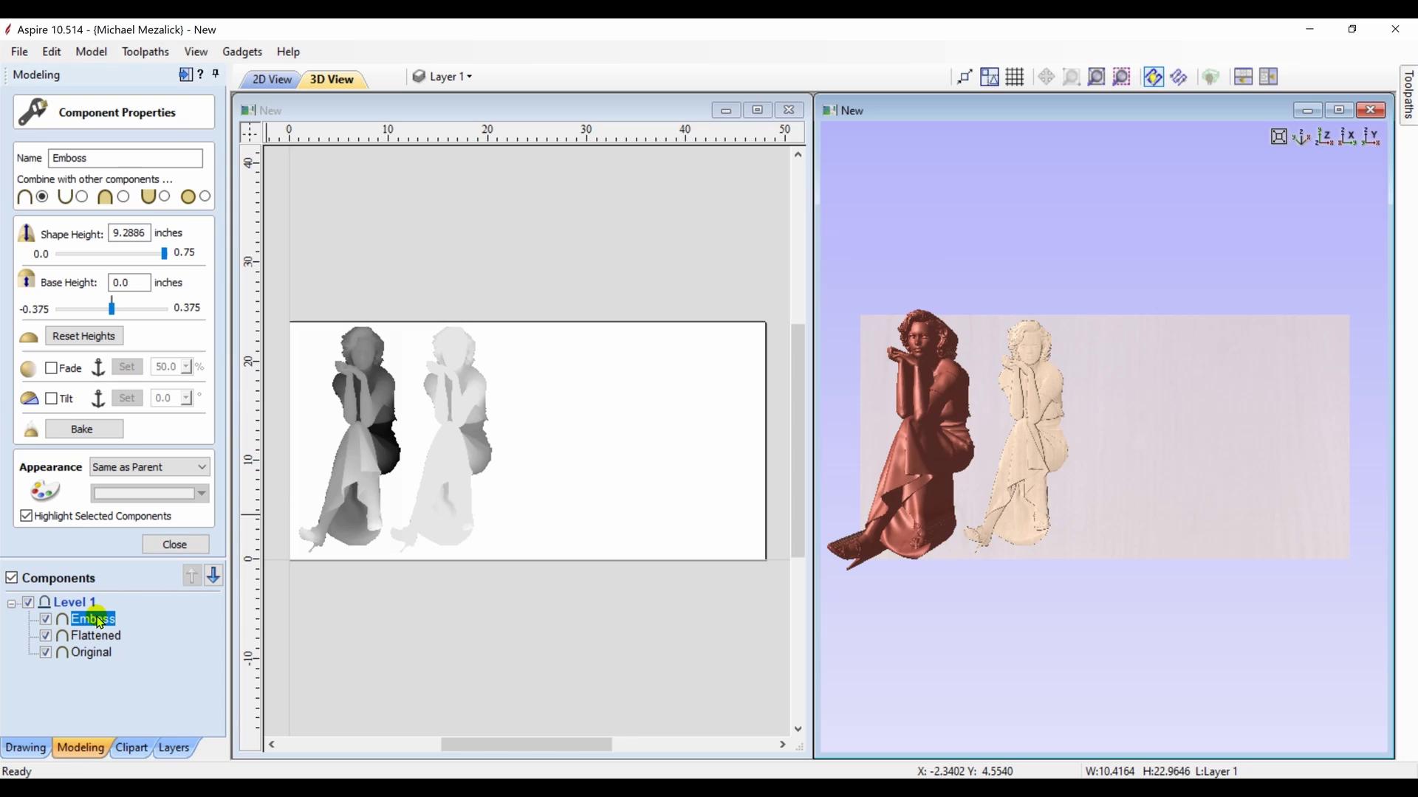
click(358, 459)
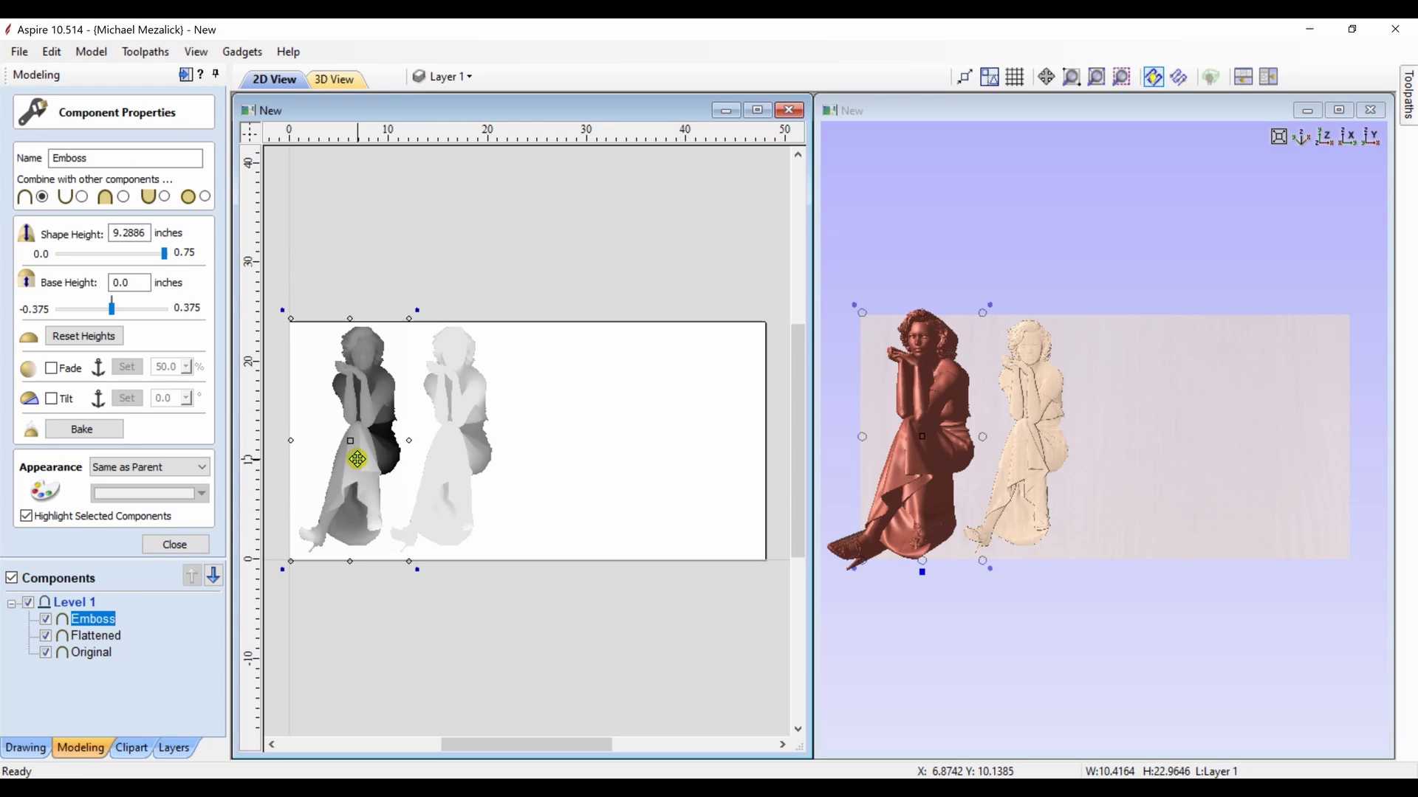
drag(357, 459, 538, 456)
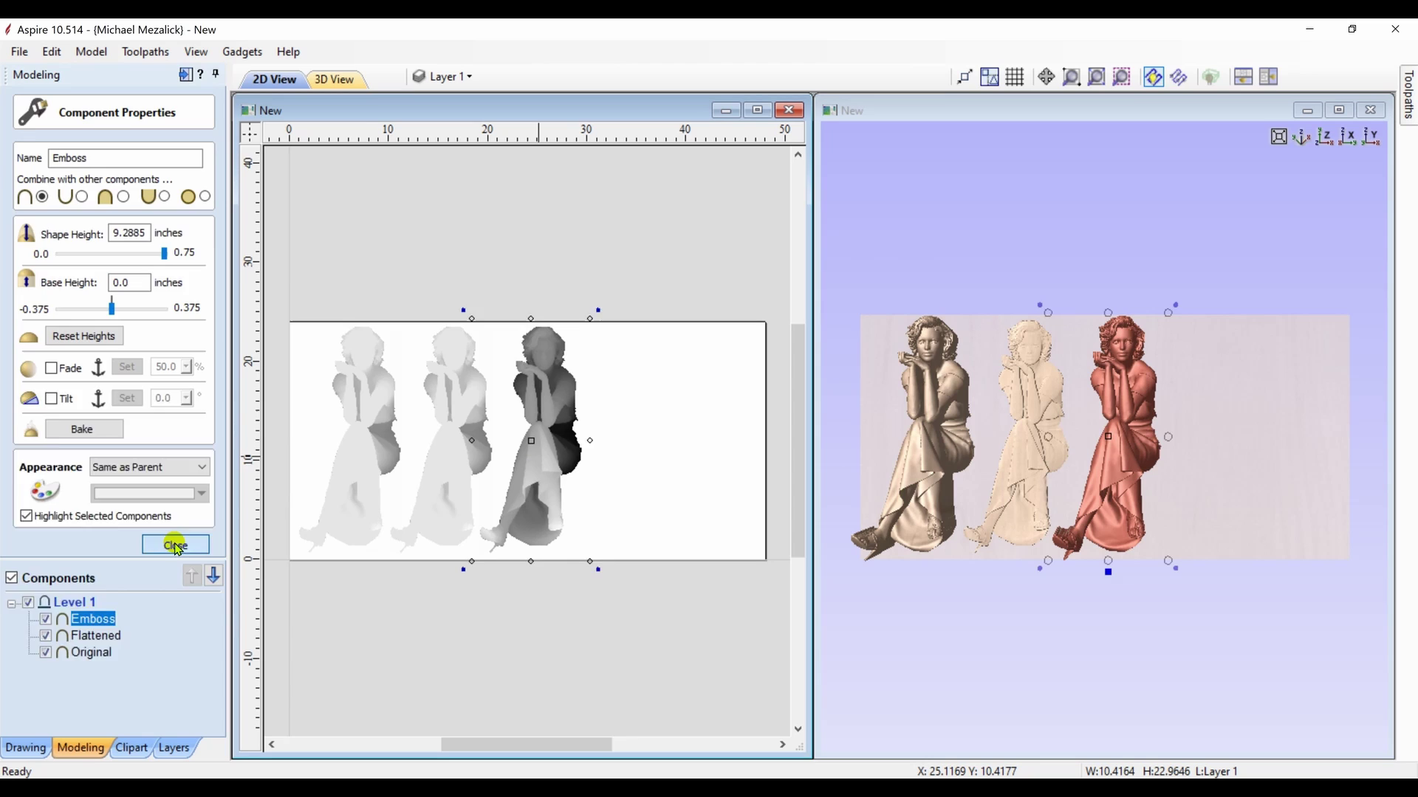
- Set the Combine Mode of Original, Flattened and Emboss to Merge
click(175, 546)
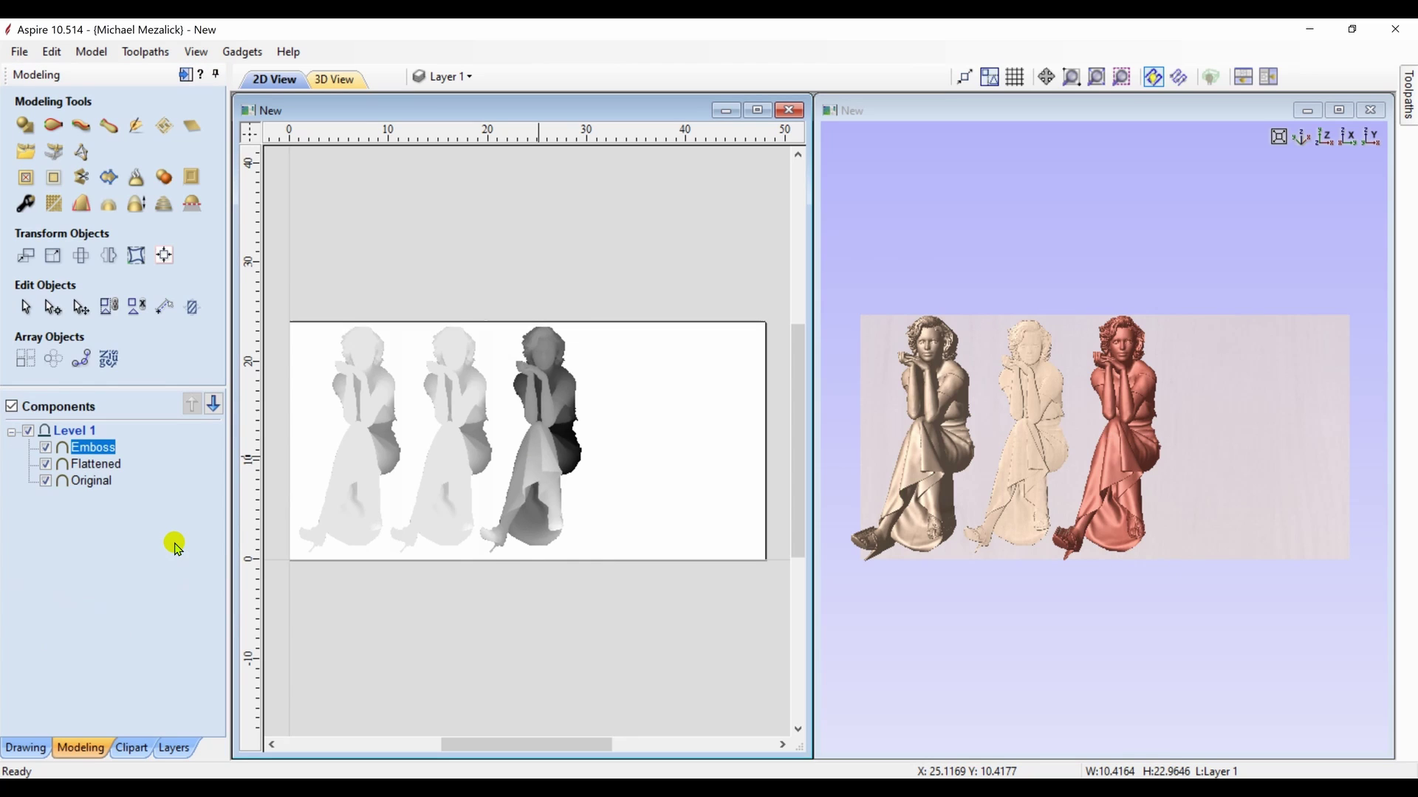
shift+click(93, 484)
right_click(93, 485)
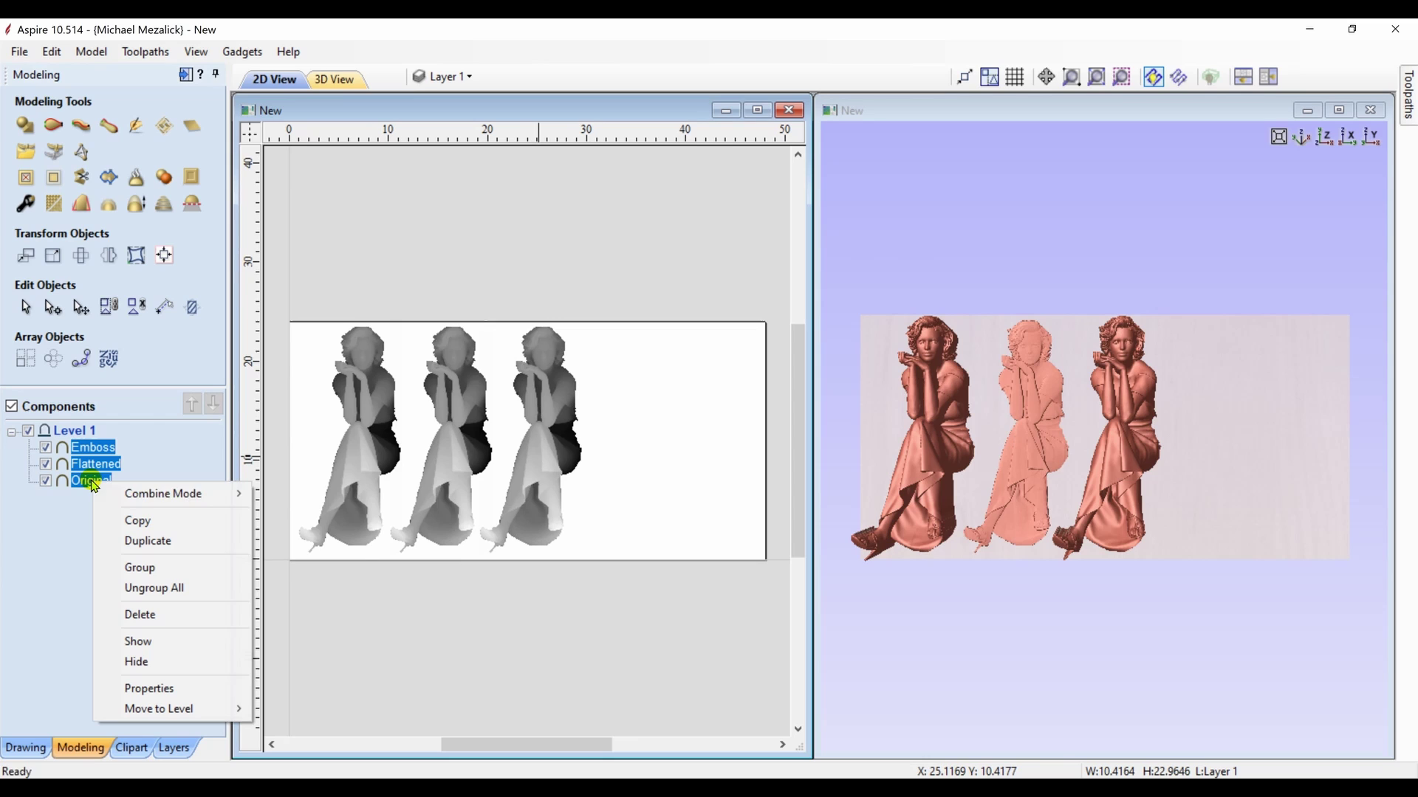
mouse_move(133, 493)
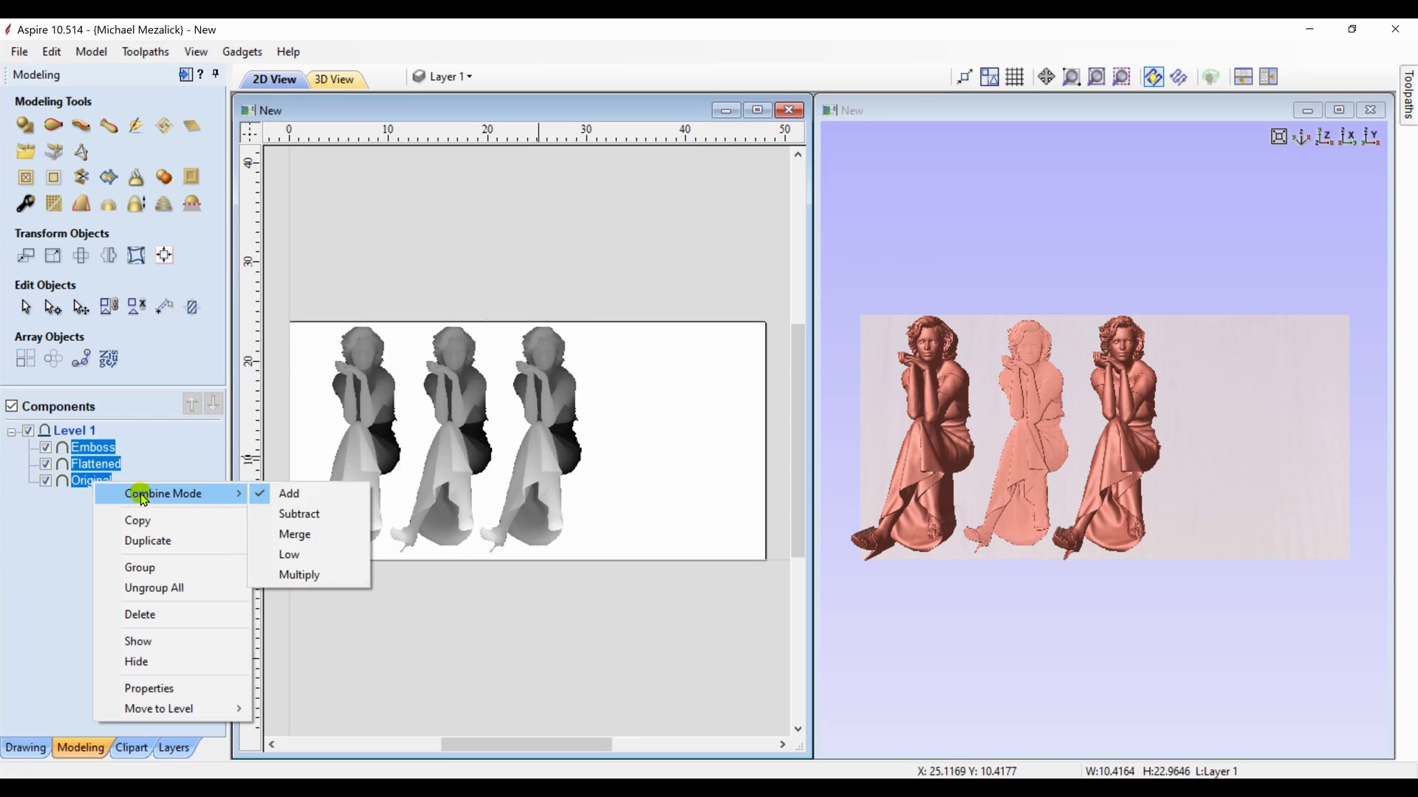
click(308, 529)
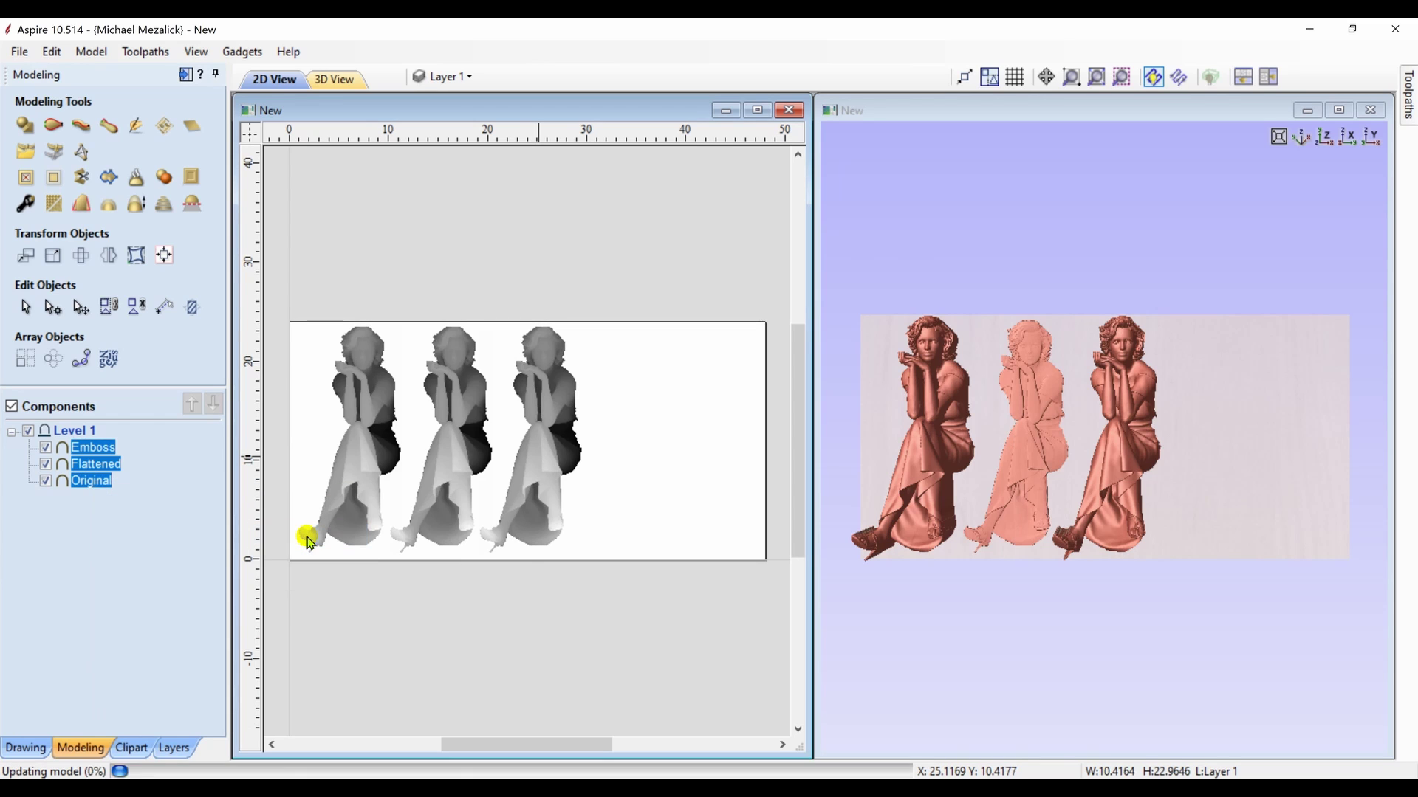
- Start embossing the Emboss component, previewing 0.9288 in at 10% scale
click(133, 594)
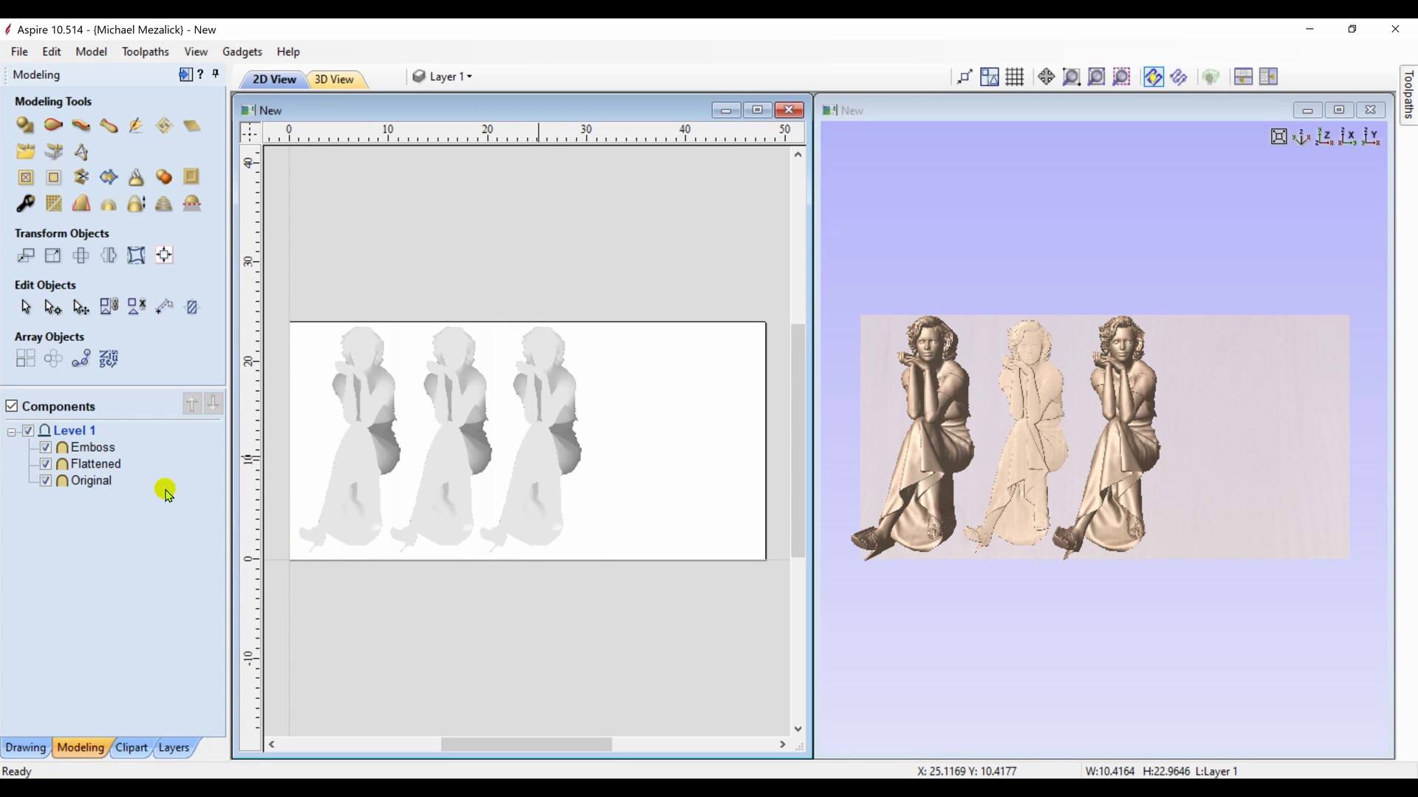
click(108, 452)
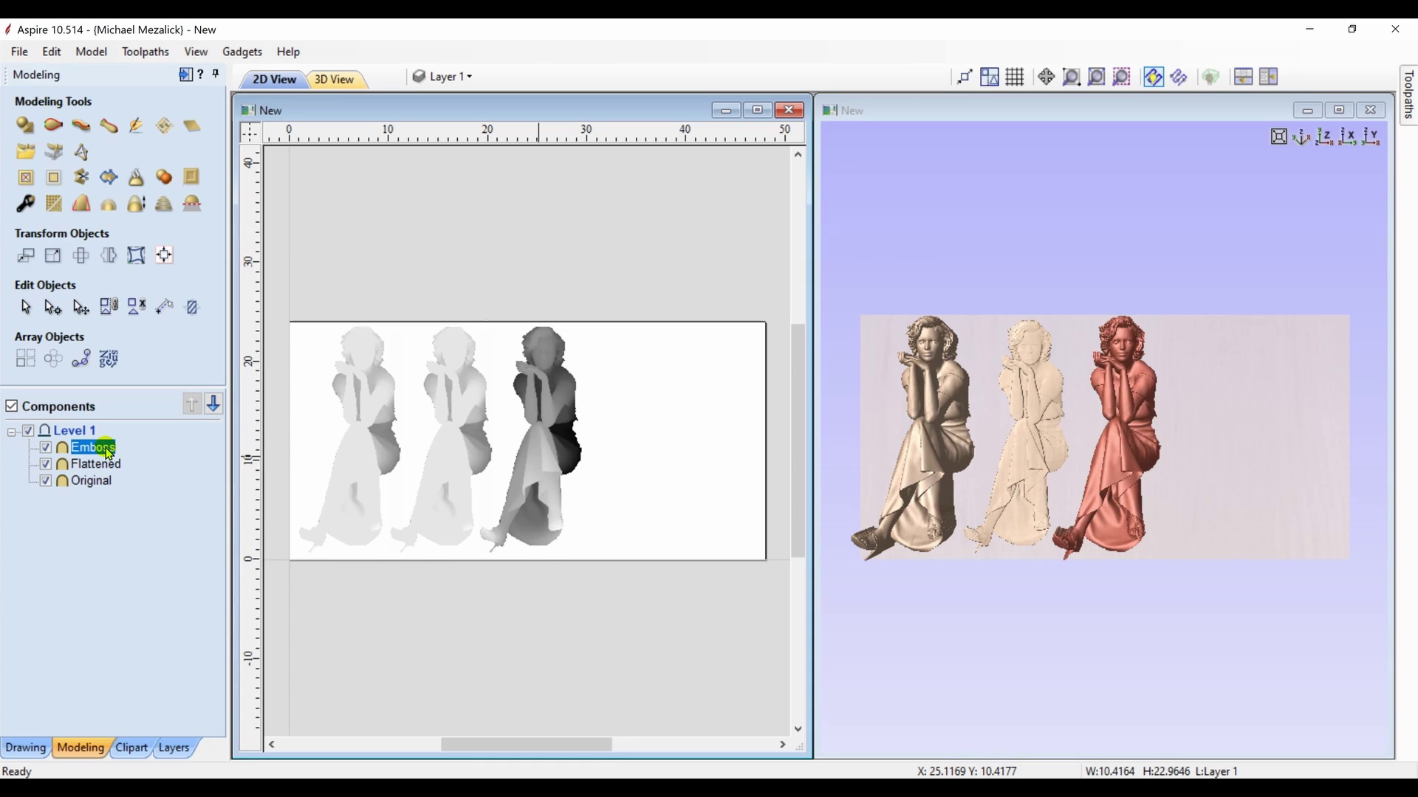
click(195, 181)
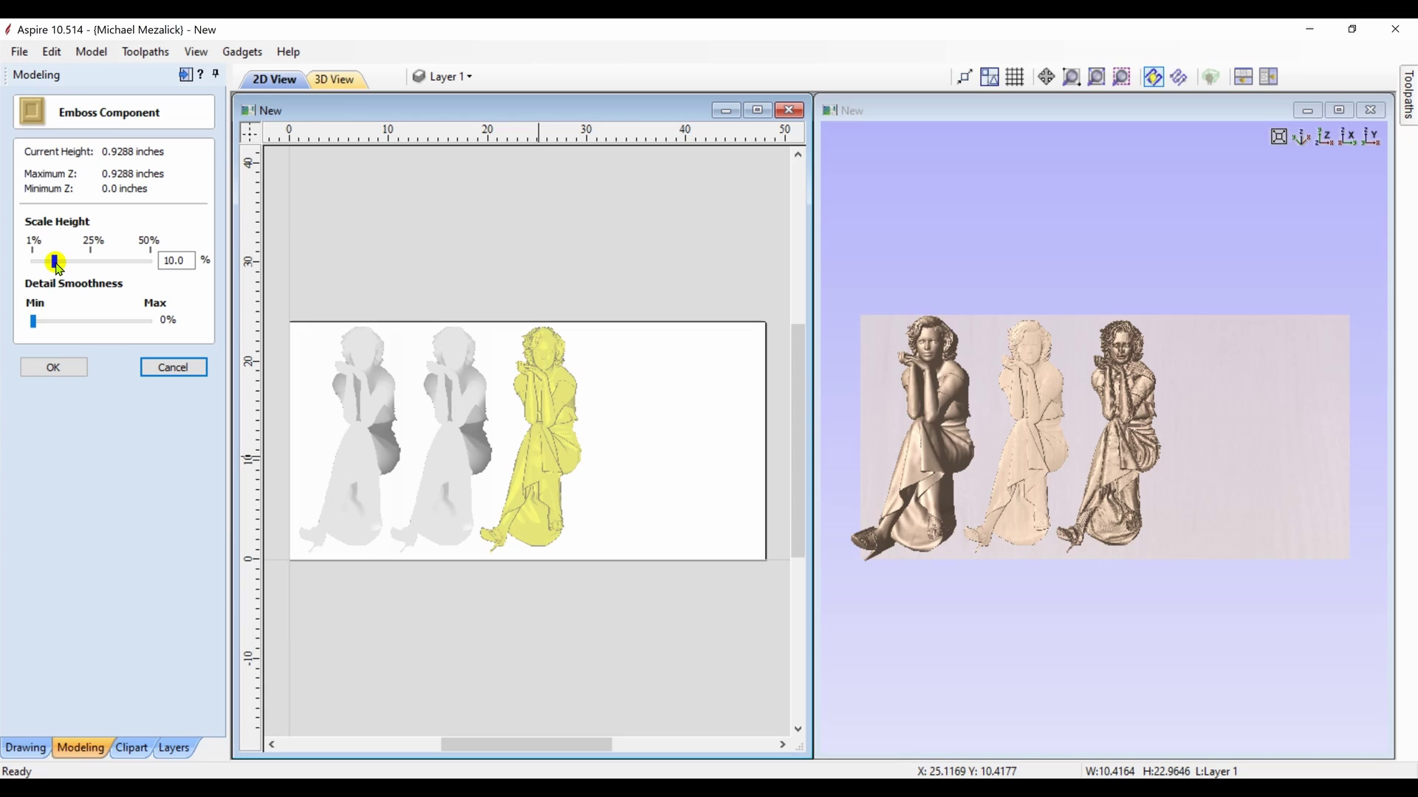
- Emboss the third figure at 5.4% scale height and 100% detail smoothness, about 0.5014 in tall
drag(57, 265, 46, 264)
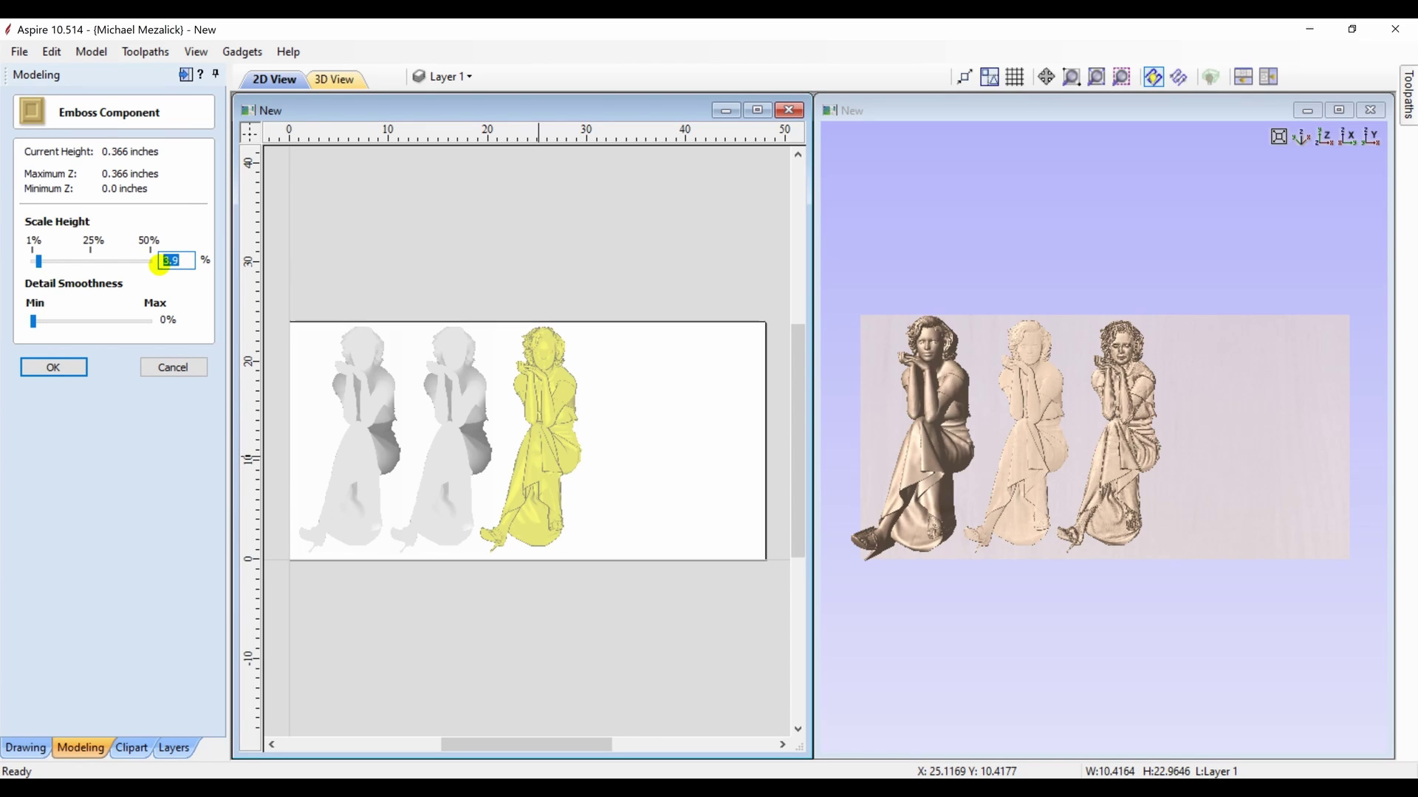
text(5.4)
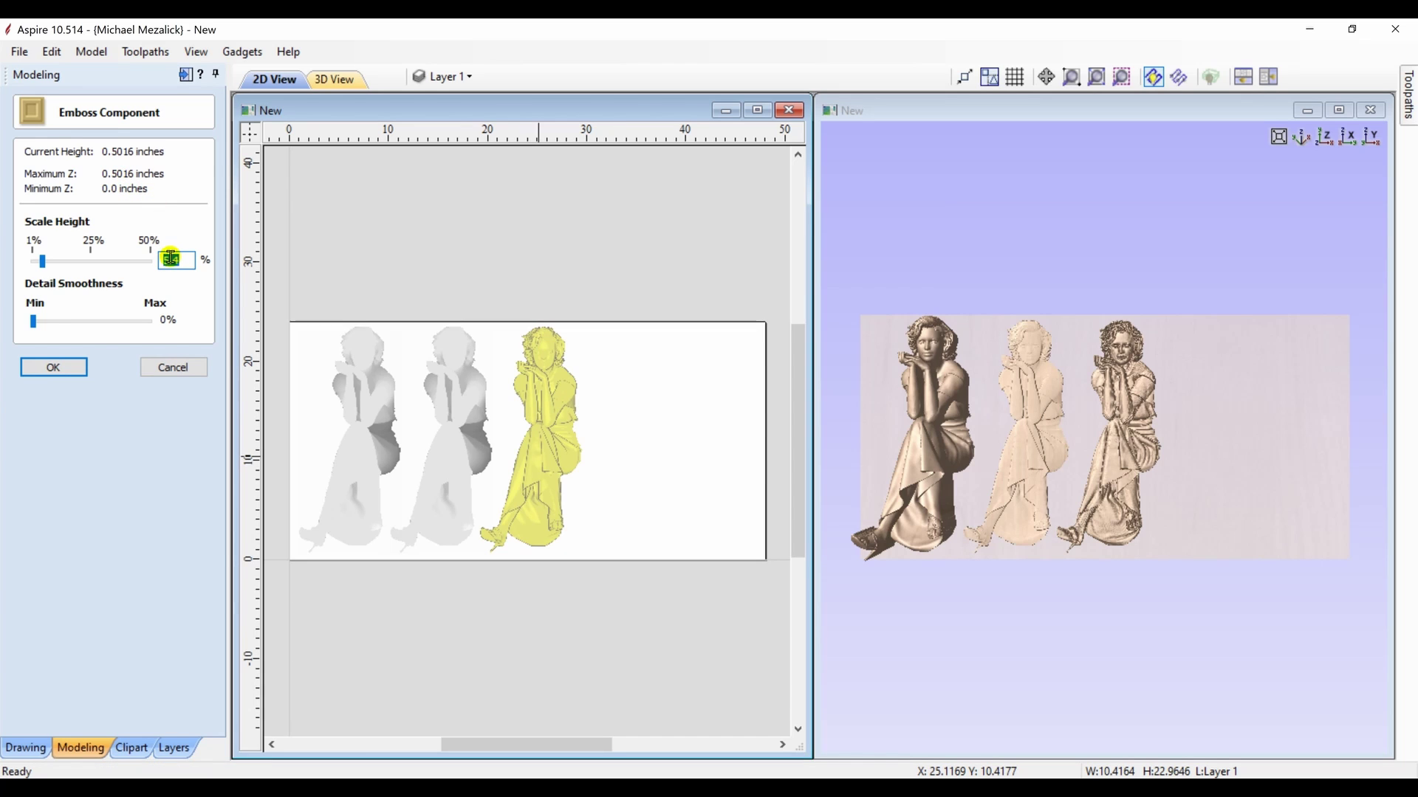
drag(34, 322, 156, 323)
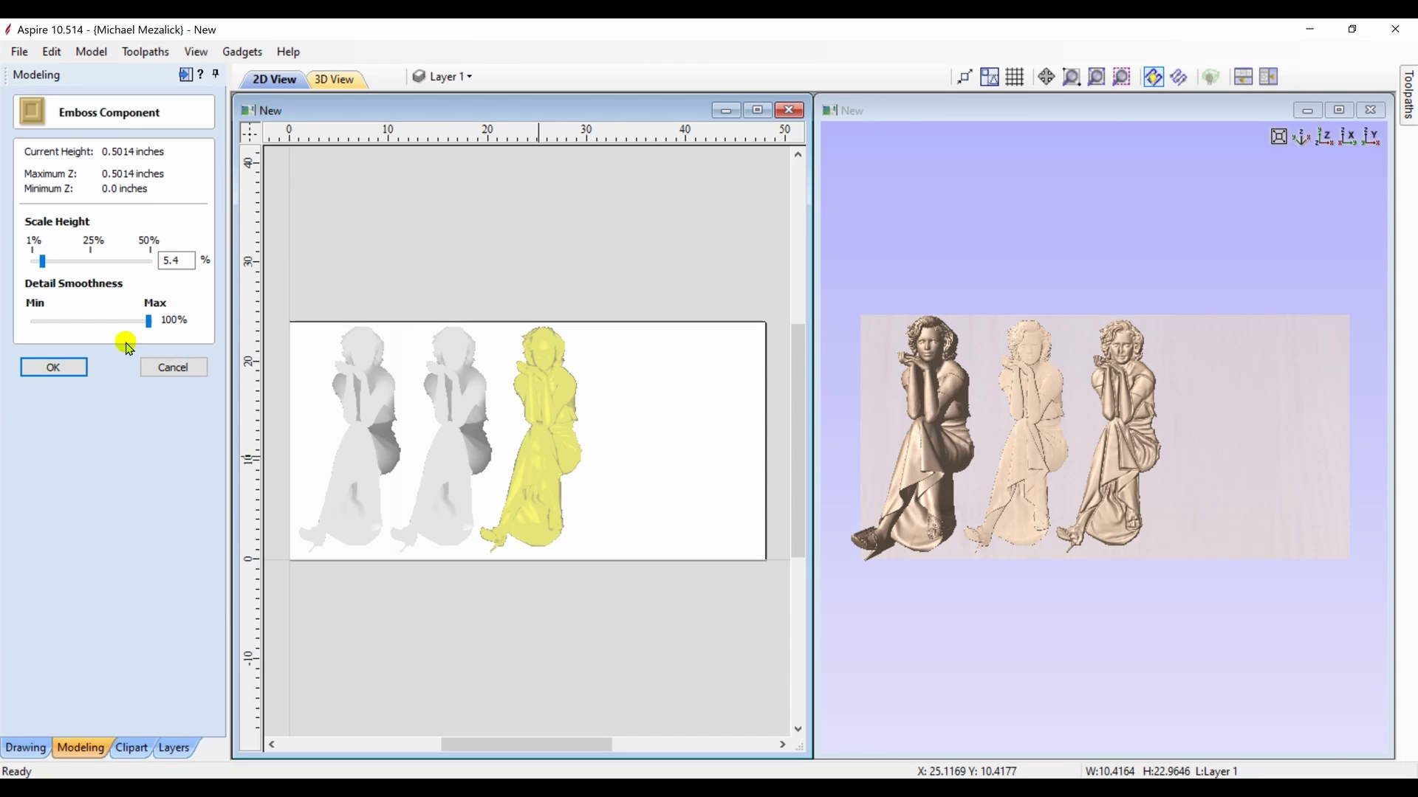
click(63, 372)
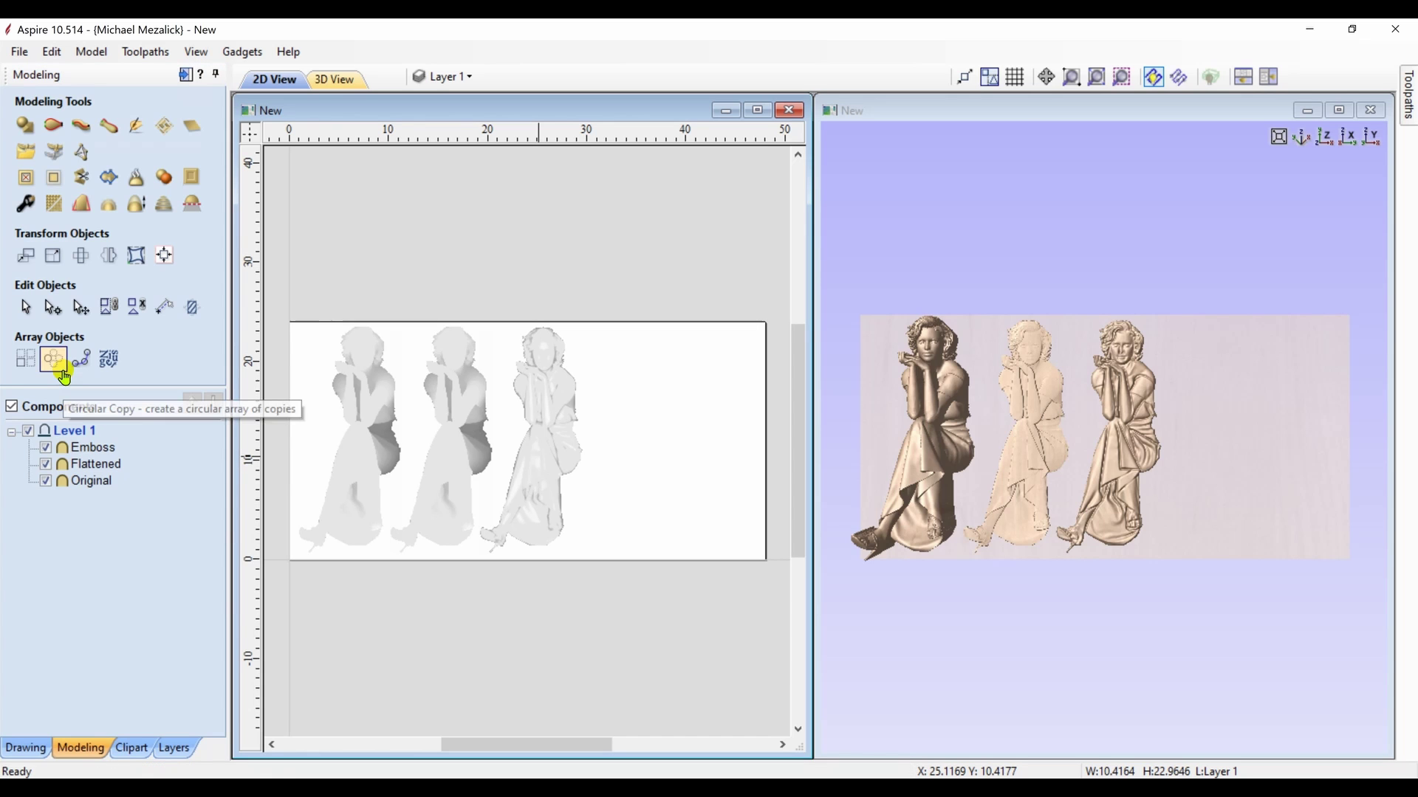
- Enter 0.50 in as the Emboss component's Shape Height in Component Properties
click(75, 448)
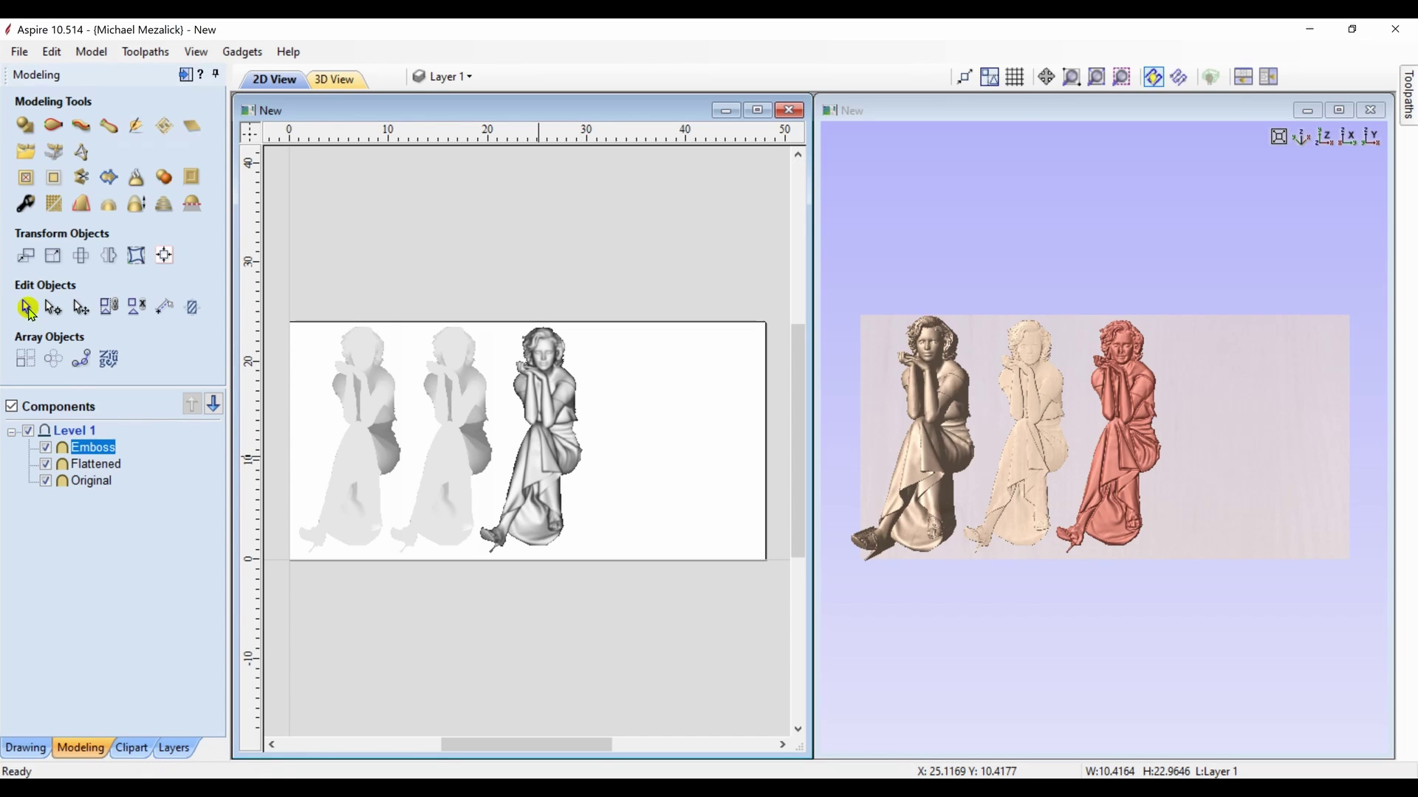
click(26, 204)
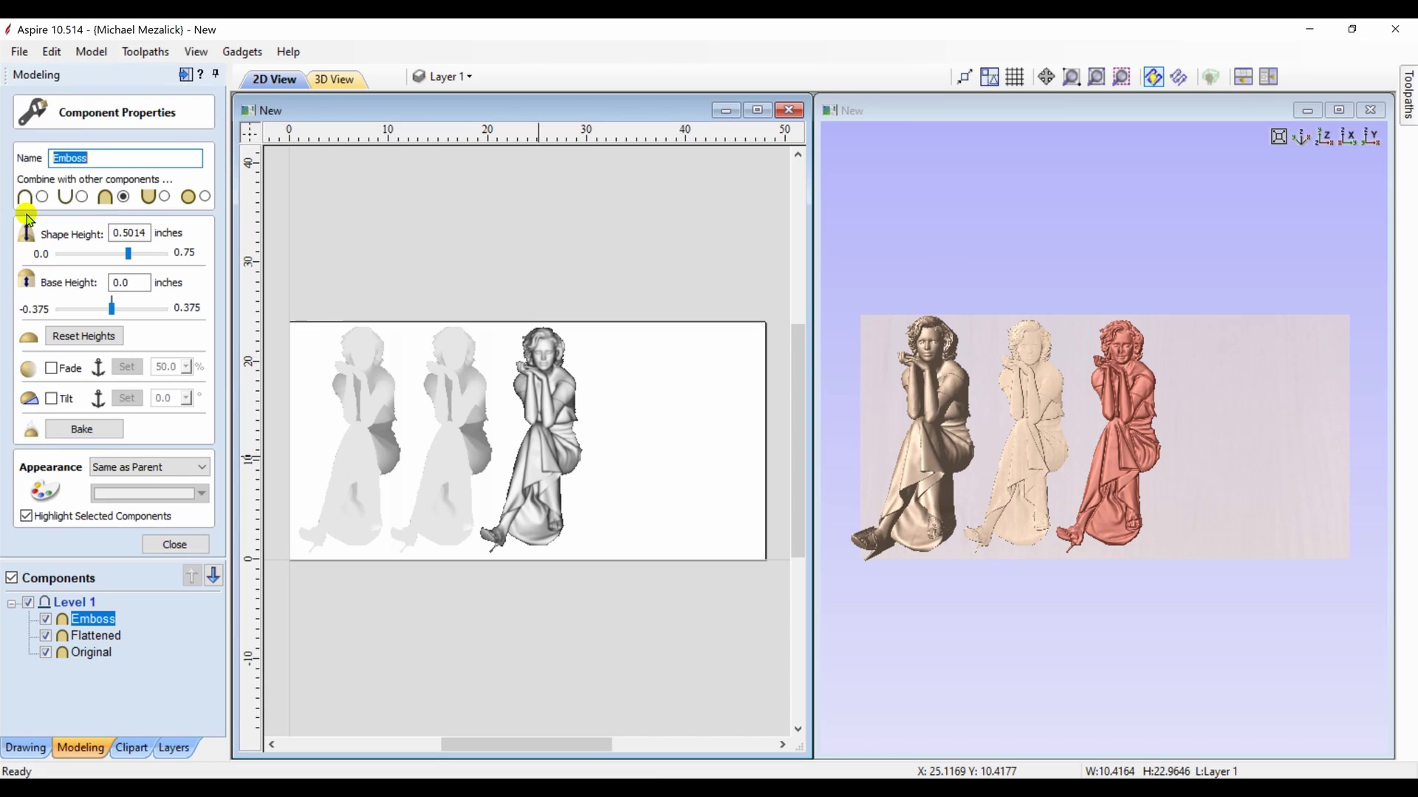
click(147, 231)
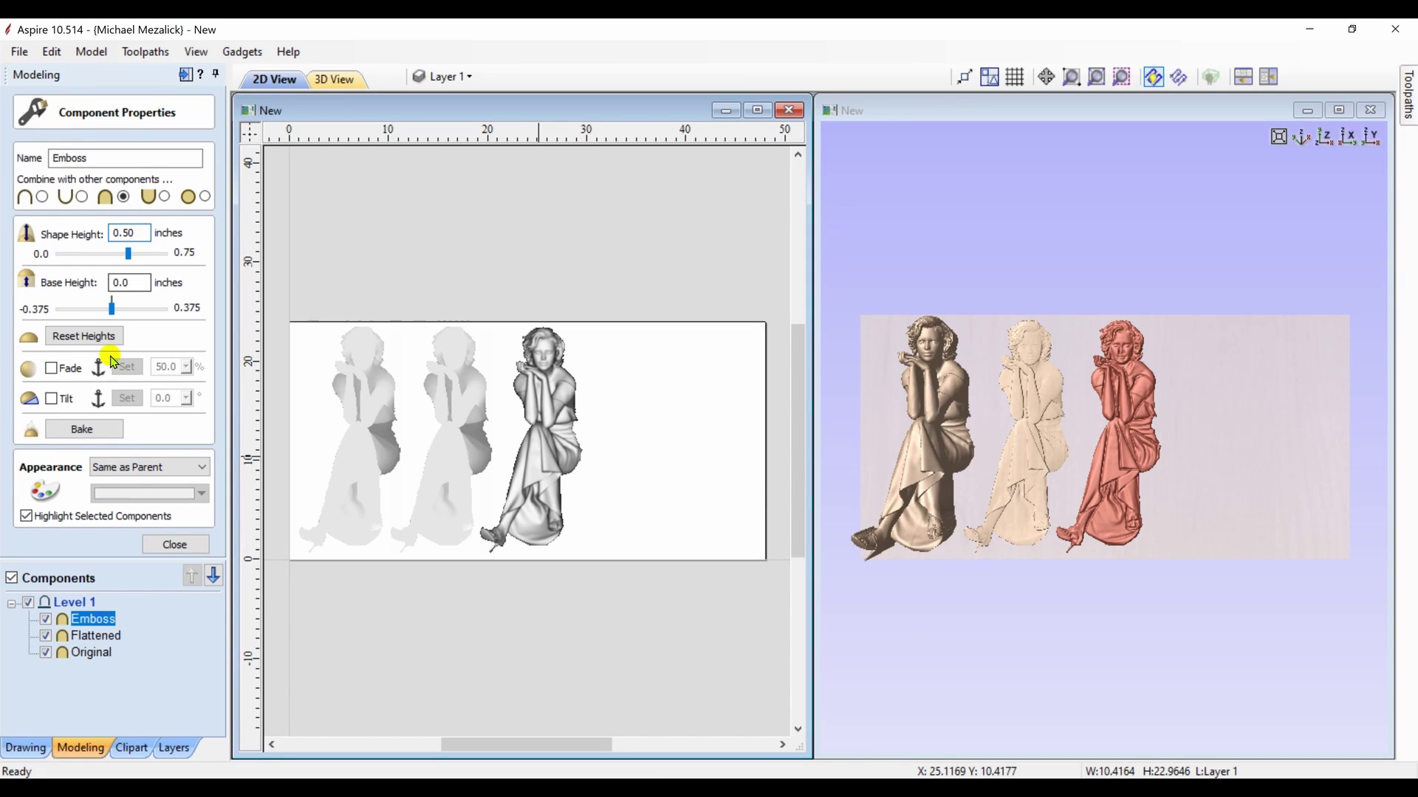
key(Return)
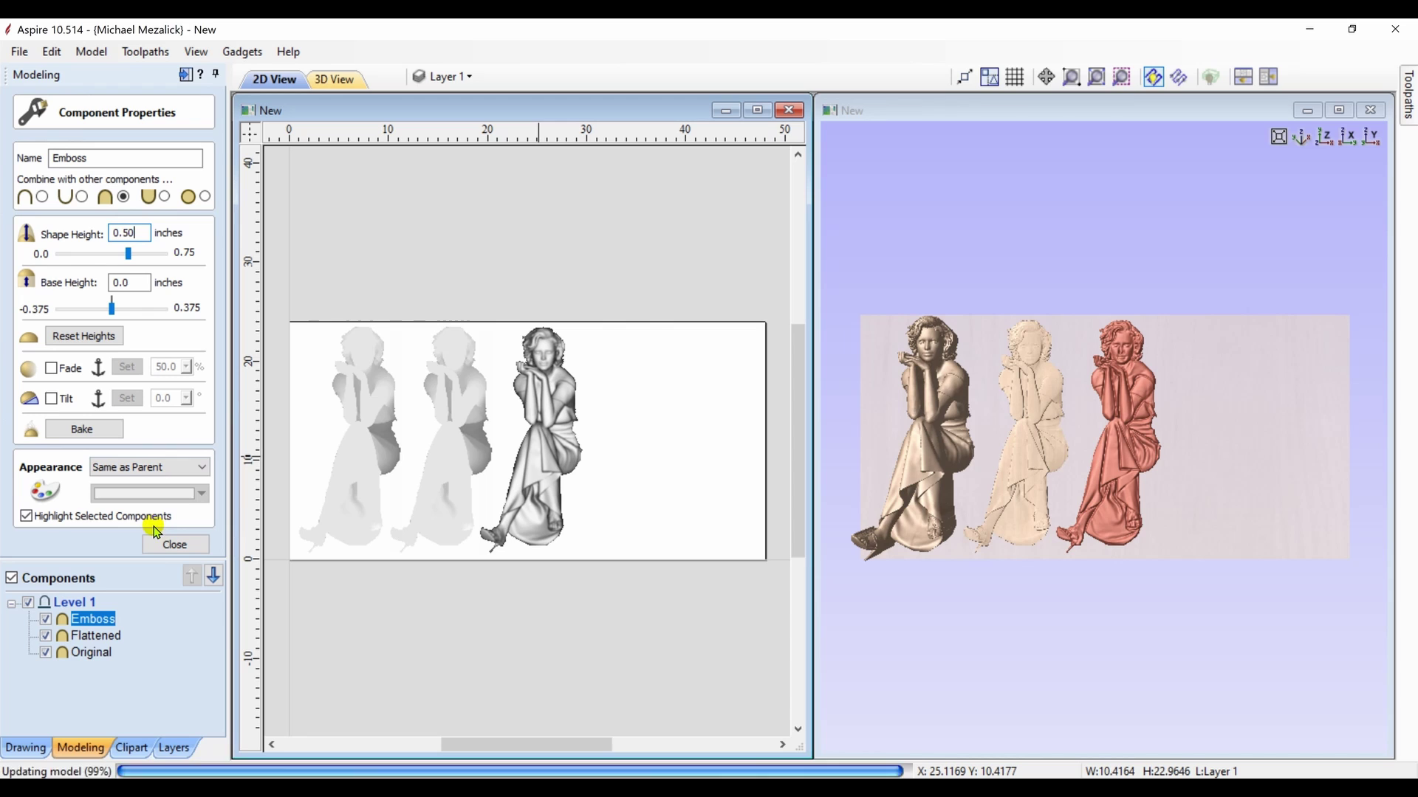
click(163, 546)
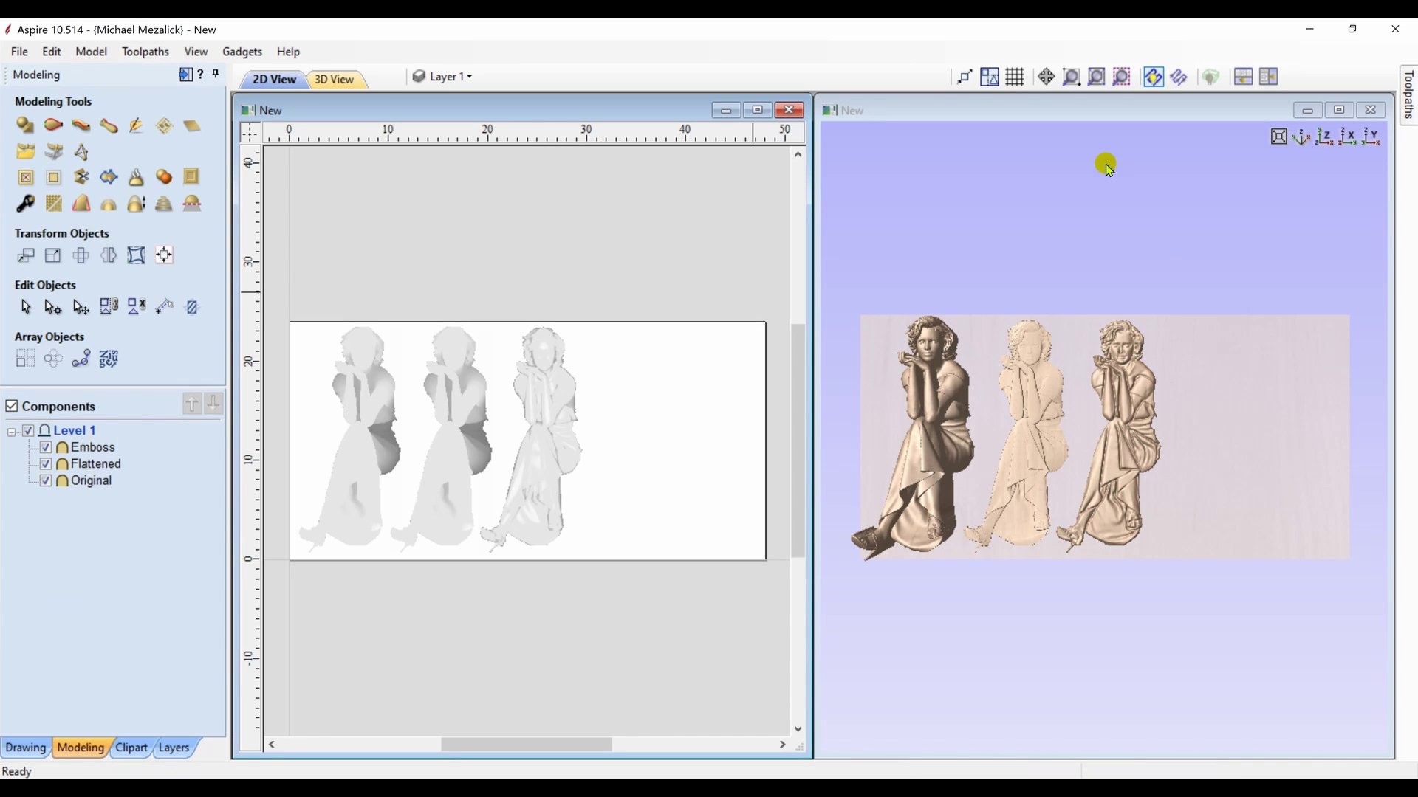
click(1160, 240)
scroll(1160, 226, up, 2)
scroll(1159, 224, up, 2)
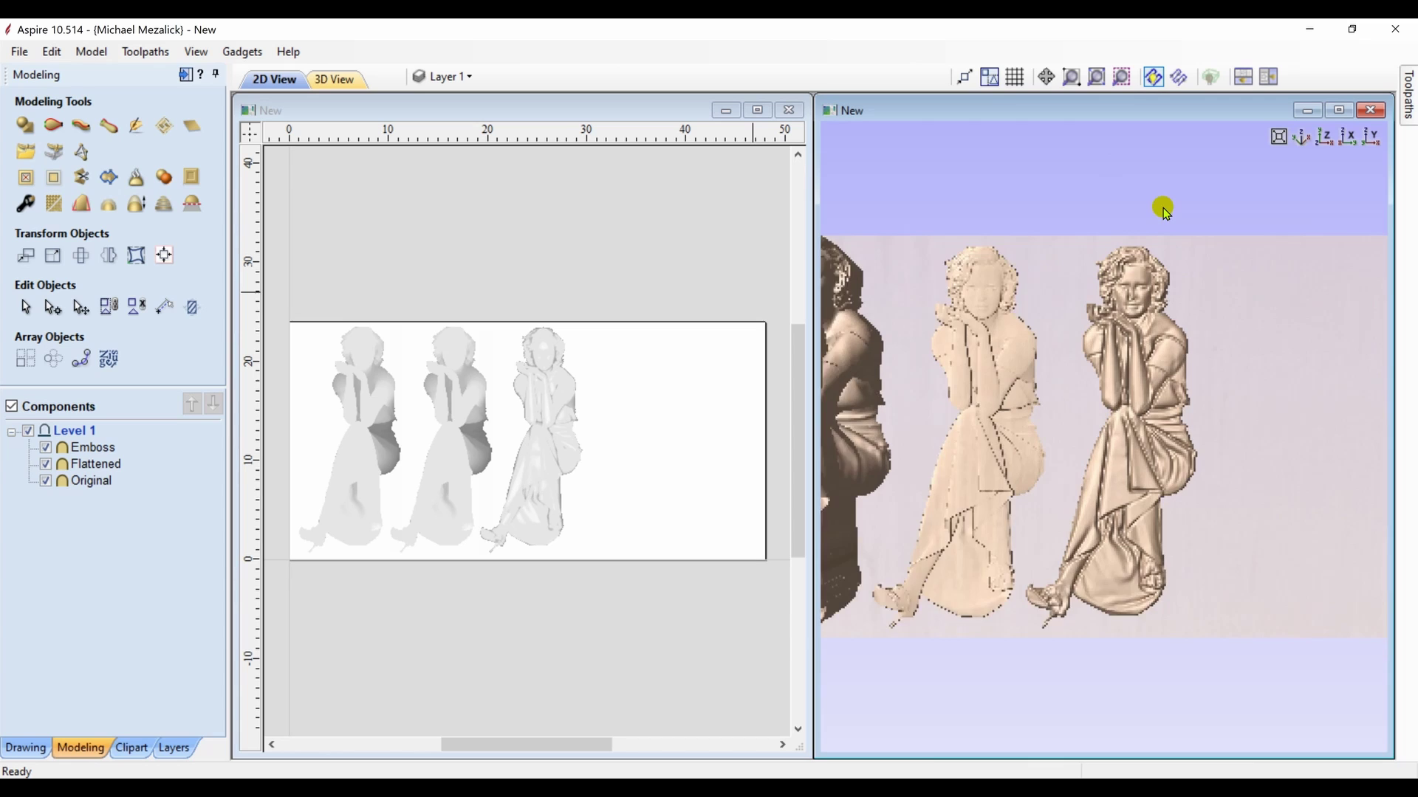
- Change the cut apart layer's colour to red in the Layers tab
middle_drag(1109, 342, 1278, 348)
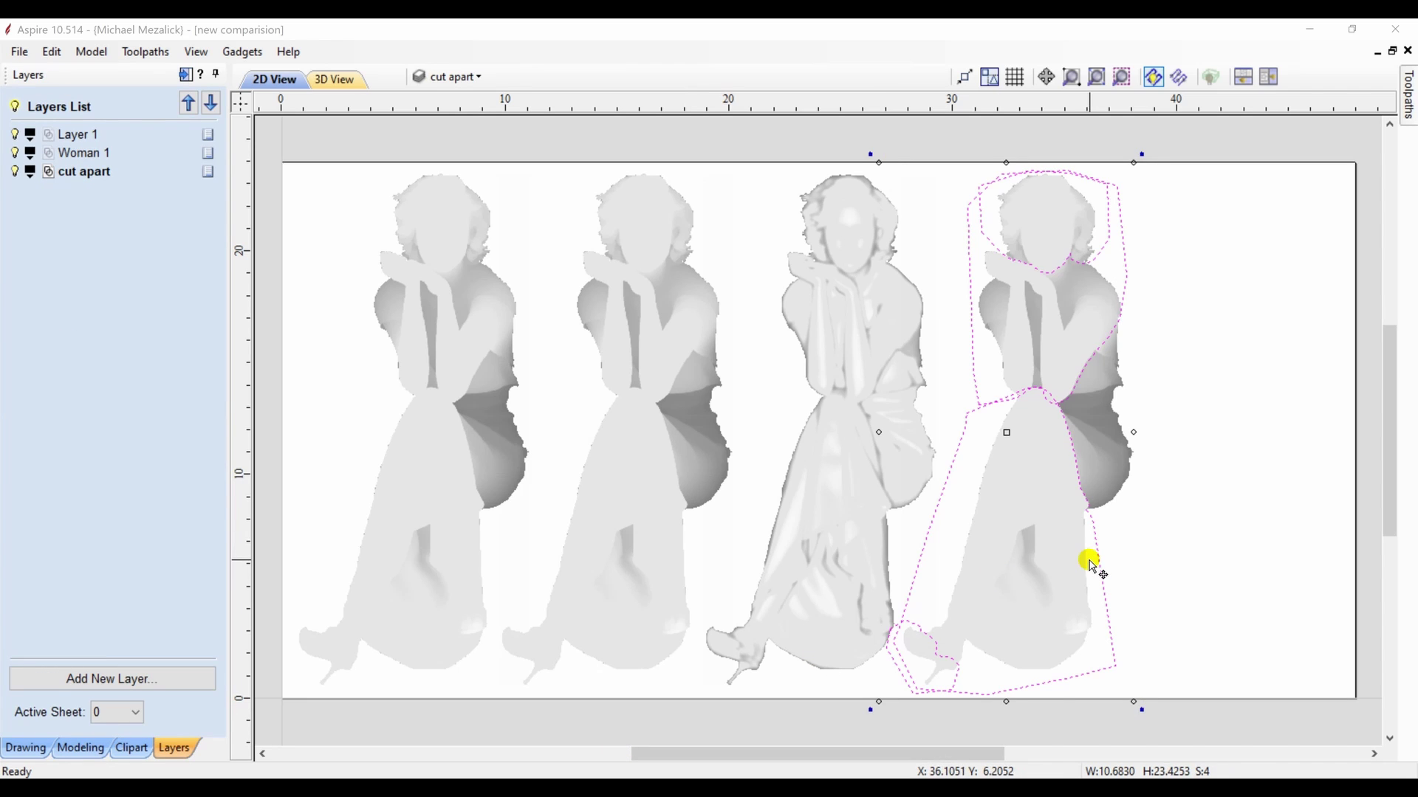
click(1125, 563)
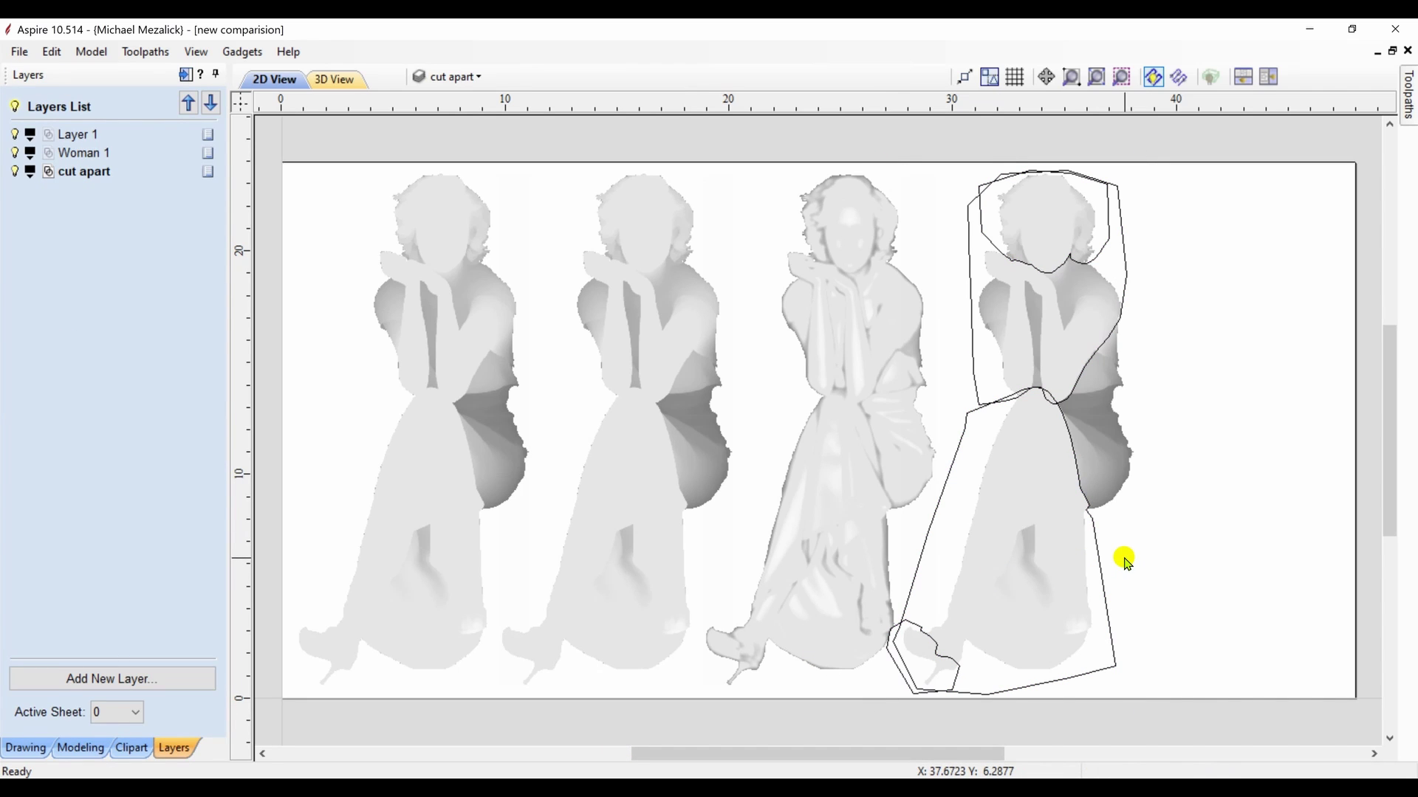
click(30, 176)
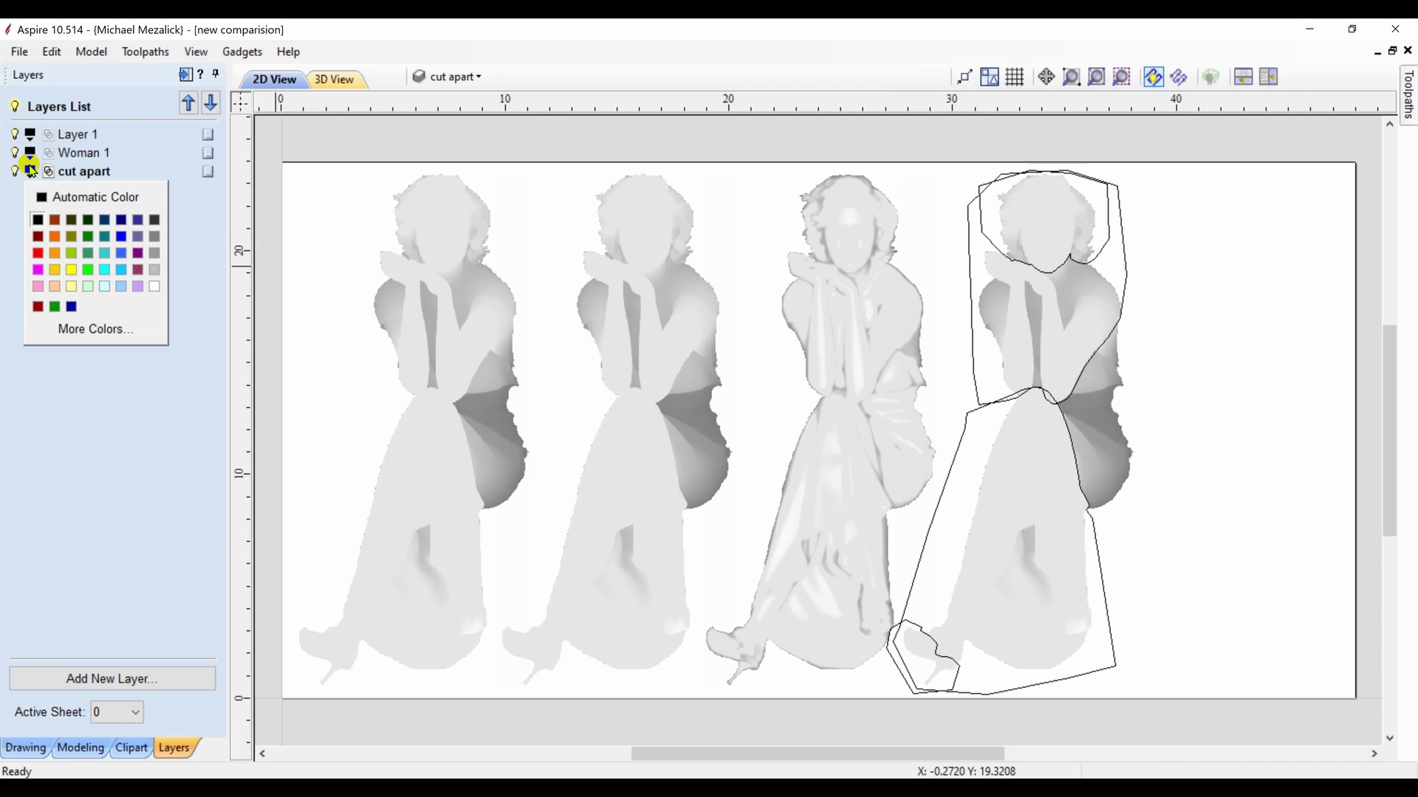
click(37, 254)
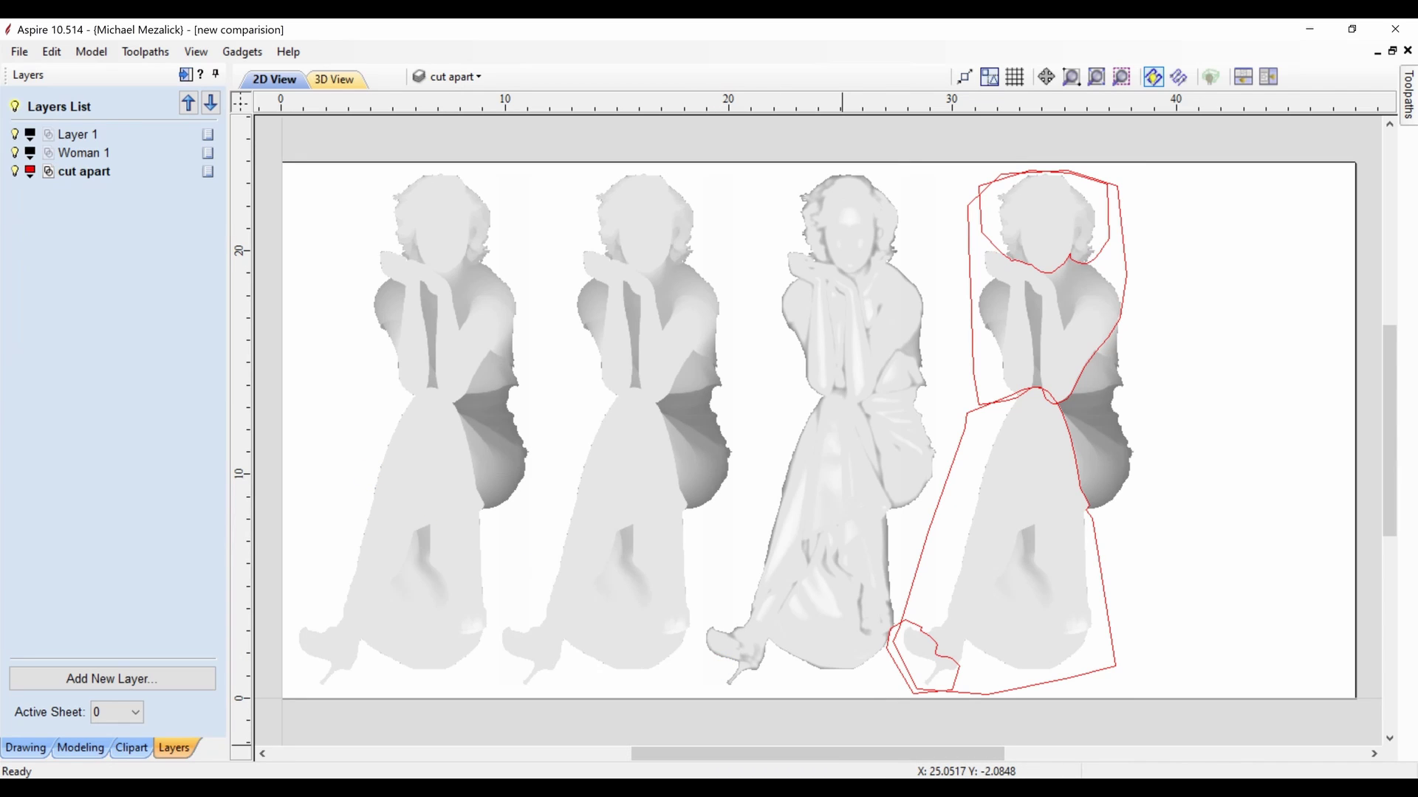
click(622, 754)
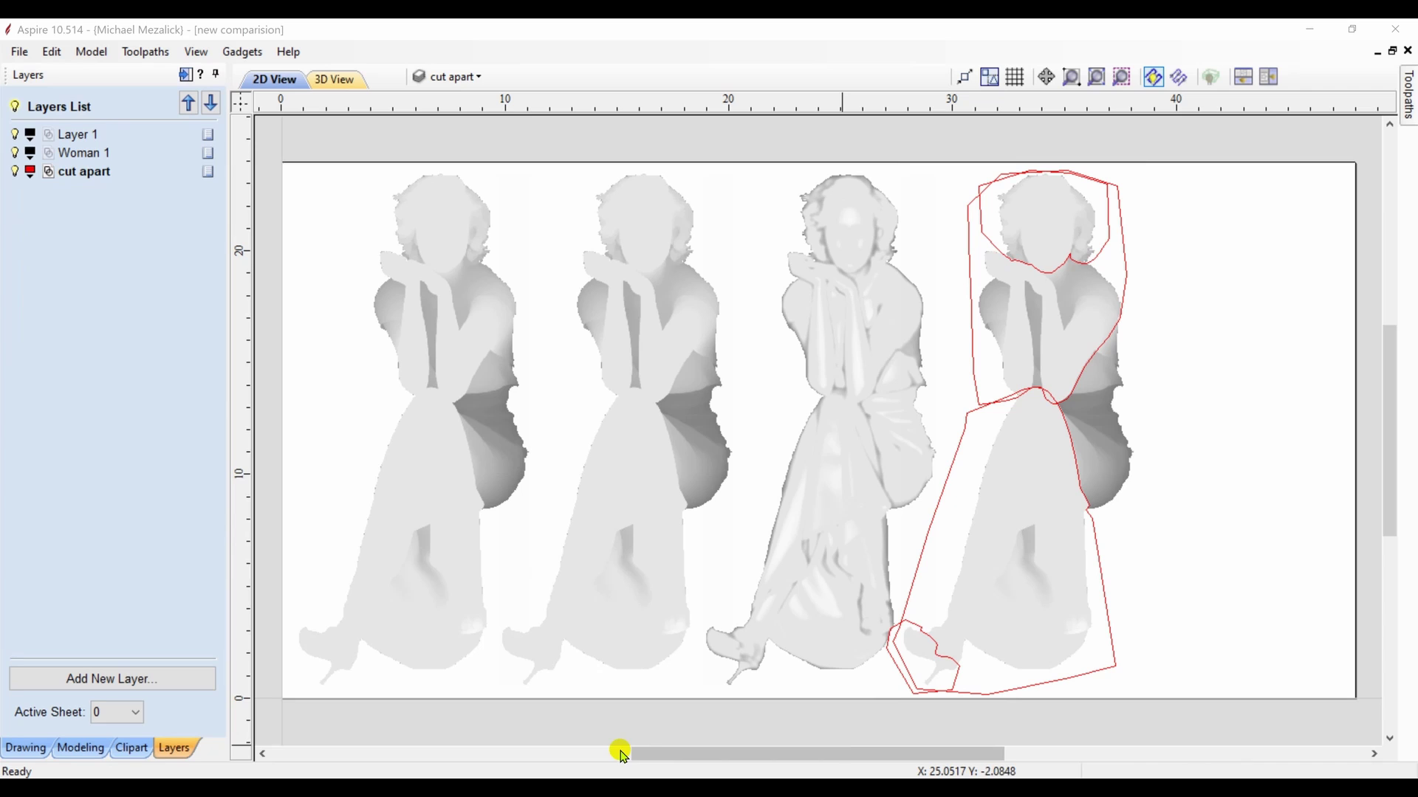
- Cut the fourth figure's component apart along the small outline around the foot
click(957, 676)
shift+click(914, 657)
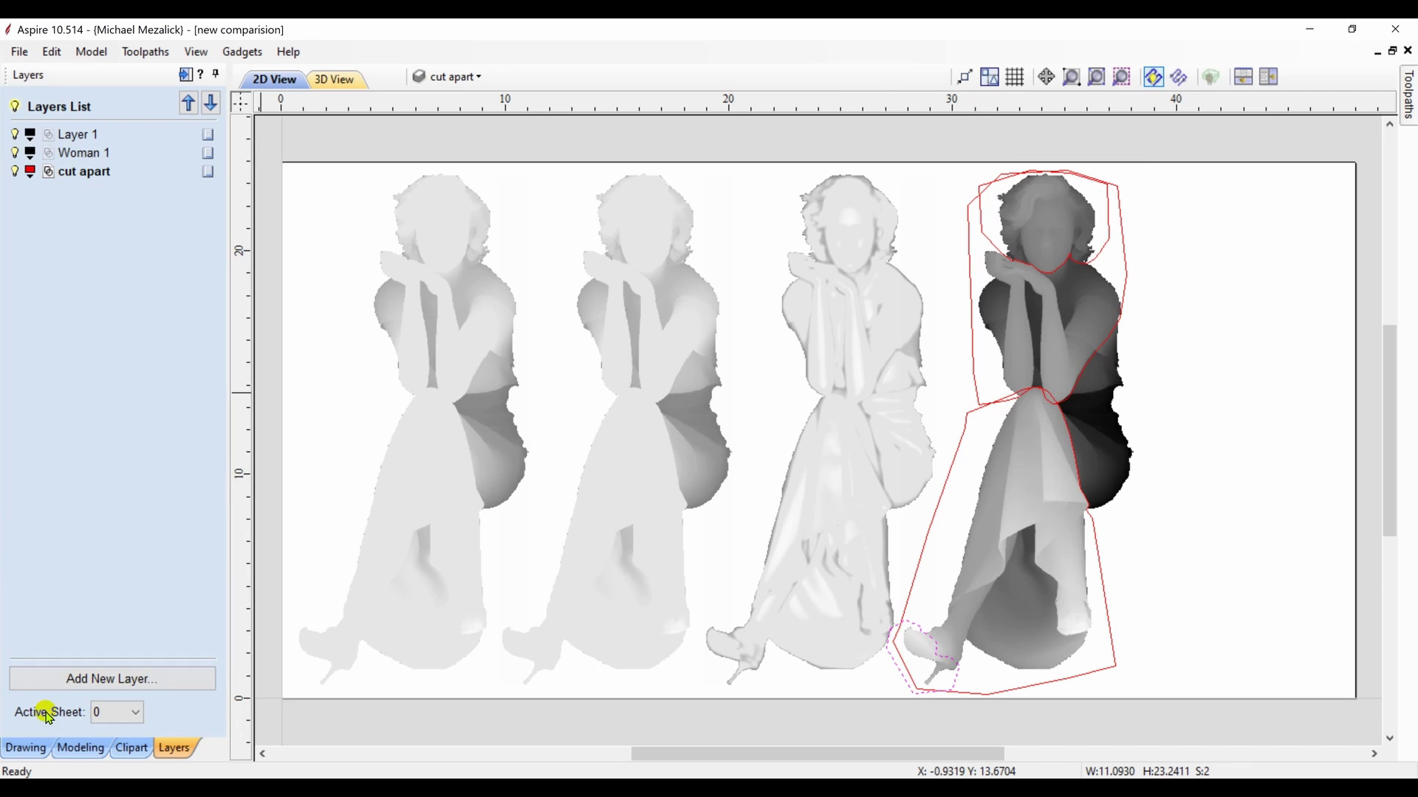
click(67, 748)
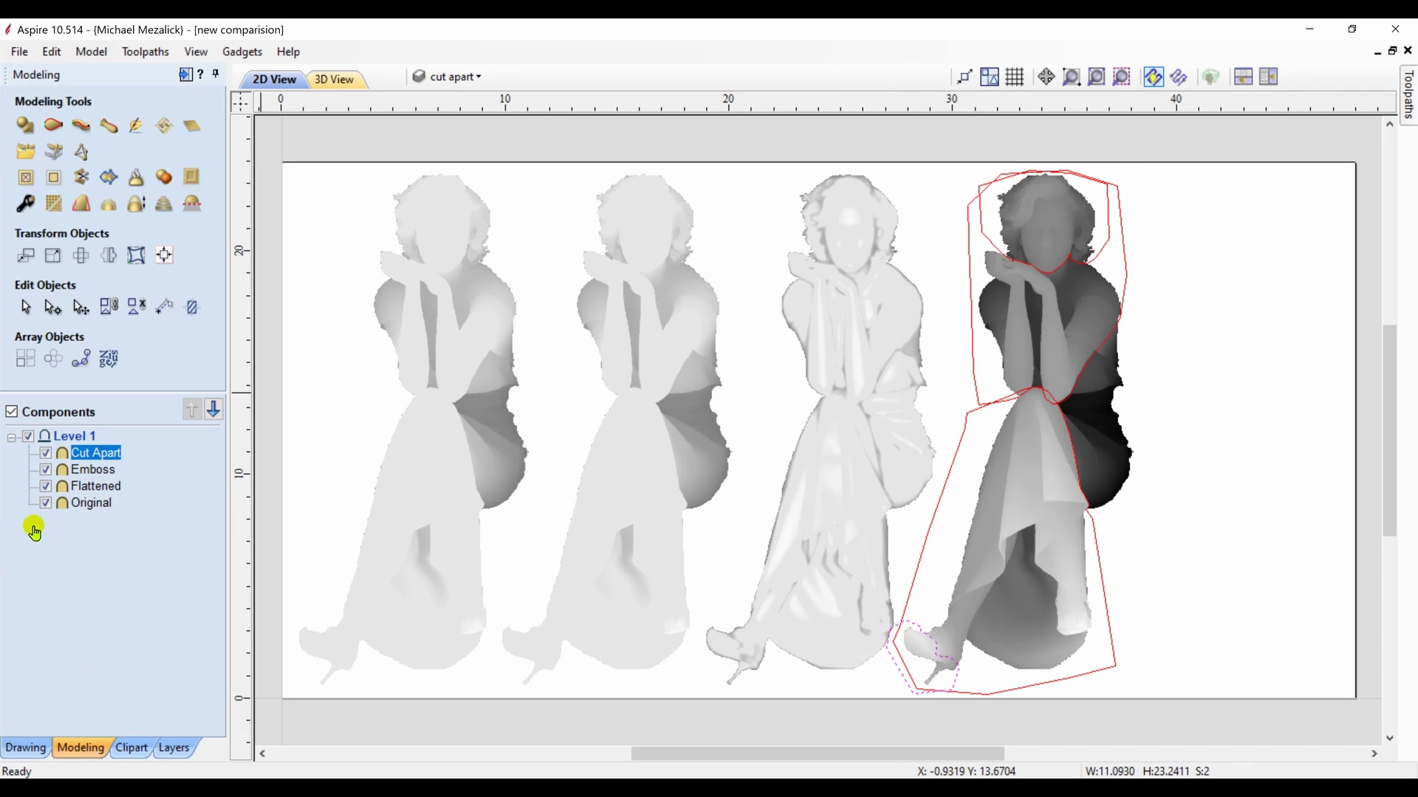
click(82, 178)
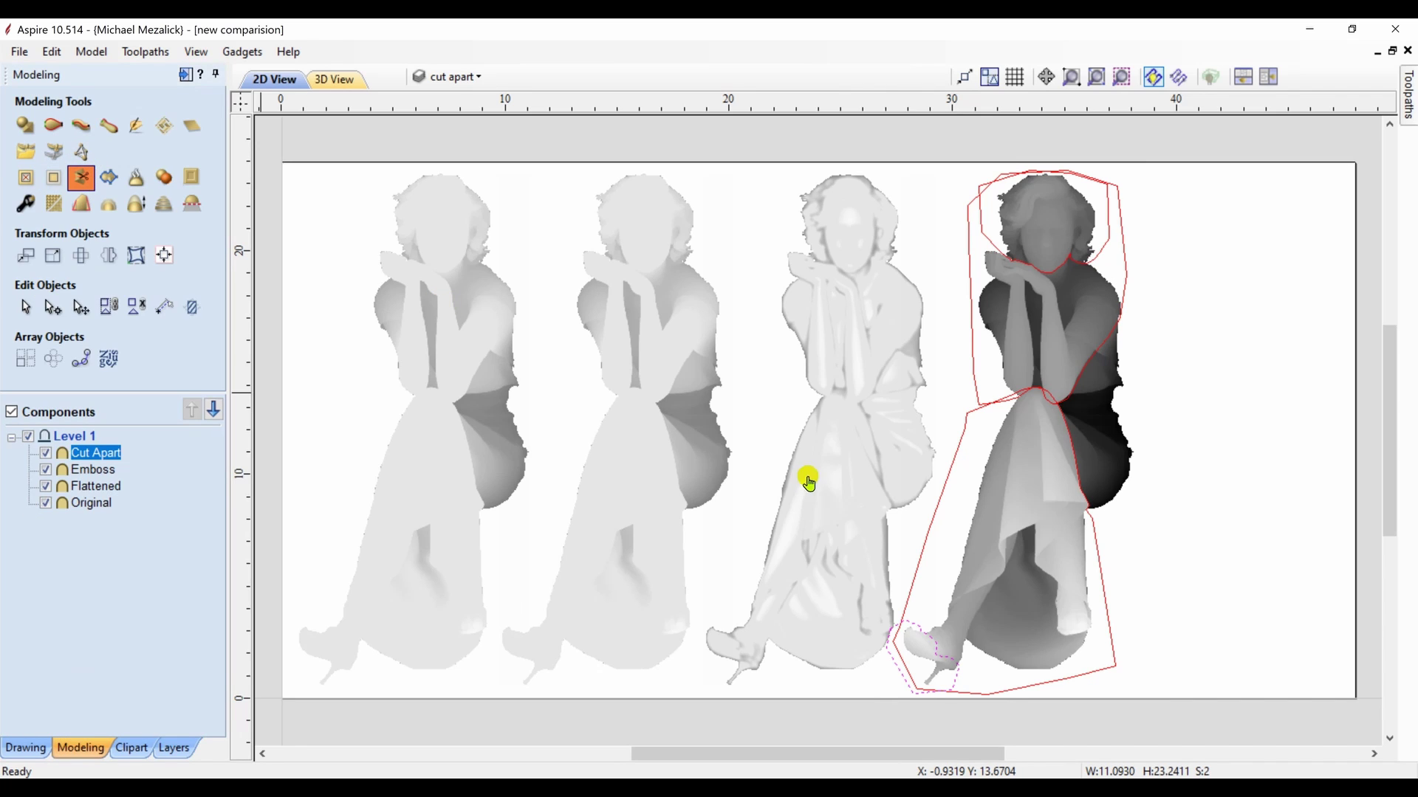
- Cut the B piece along the lower outline, then the upper piece along the upper-body outline
click(1059, 523)
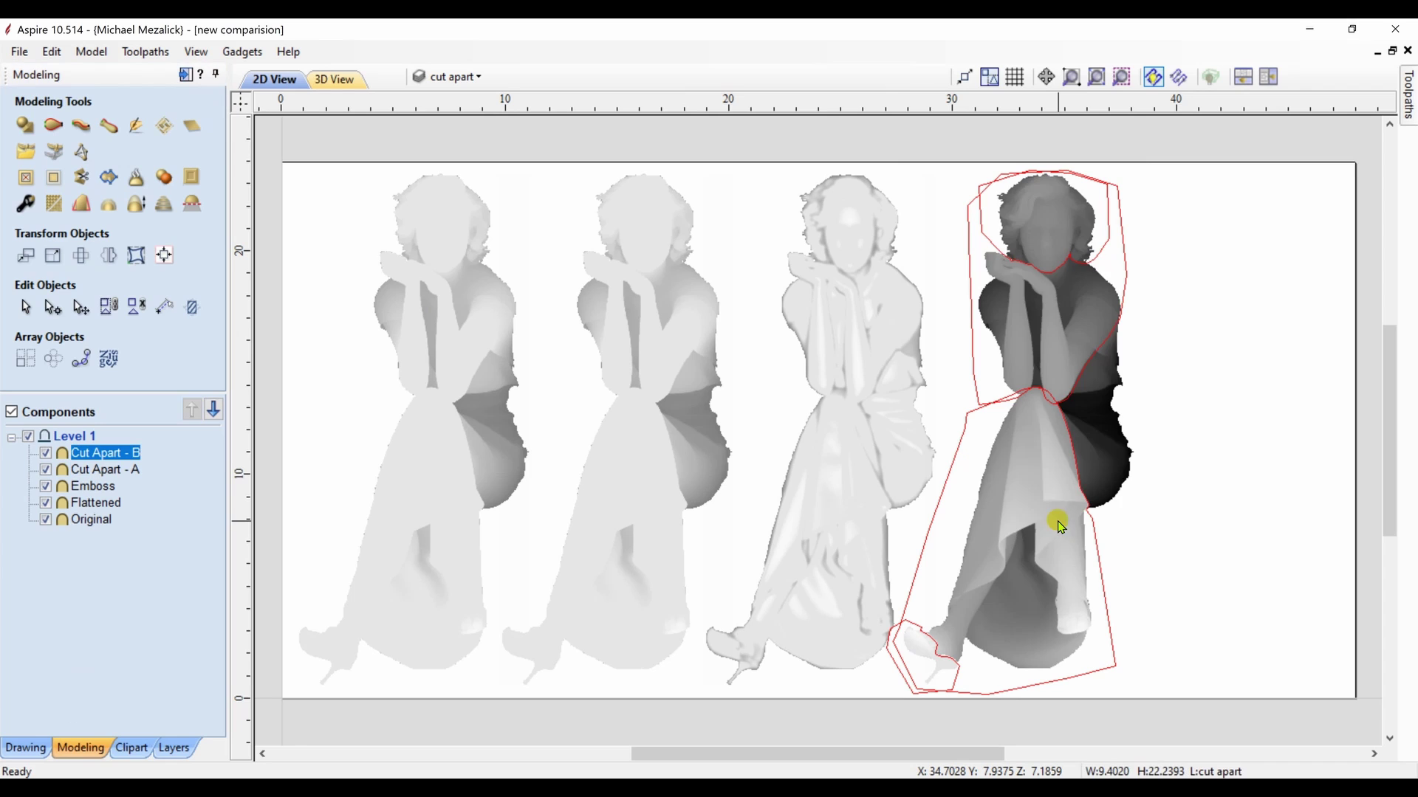
shift+click(1092, 538)
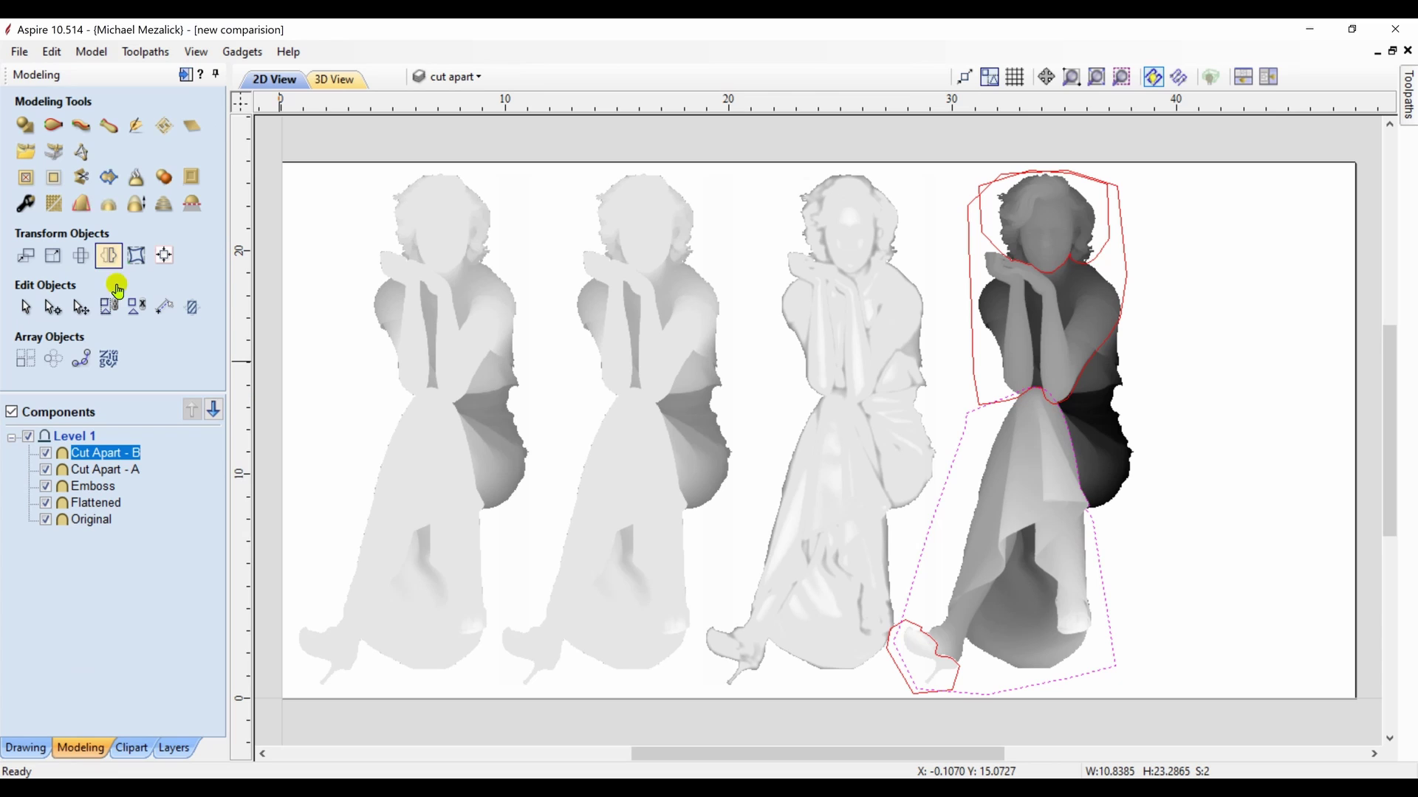
click(84, 179)
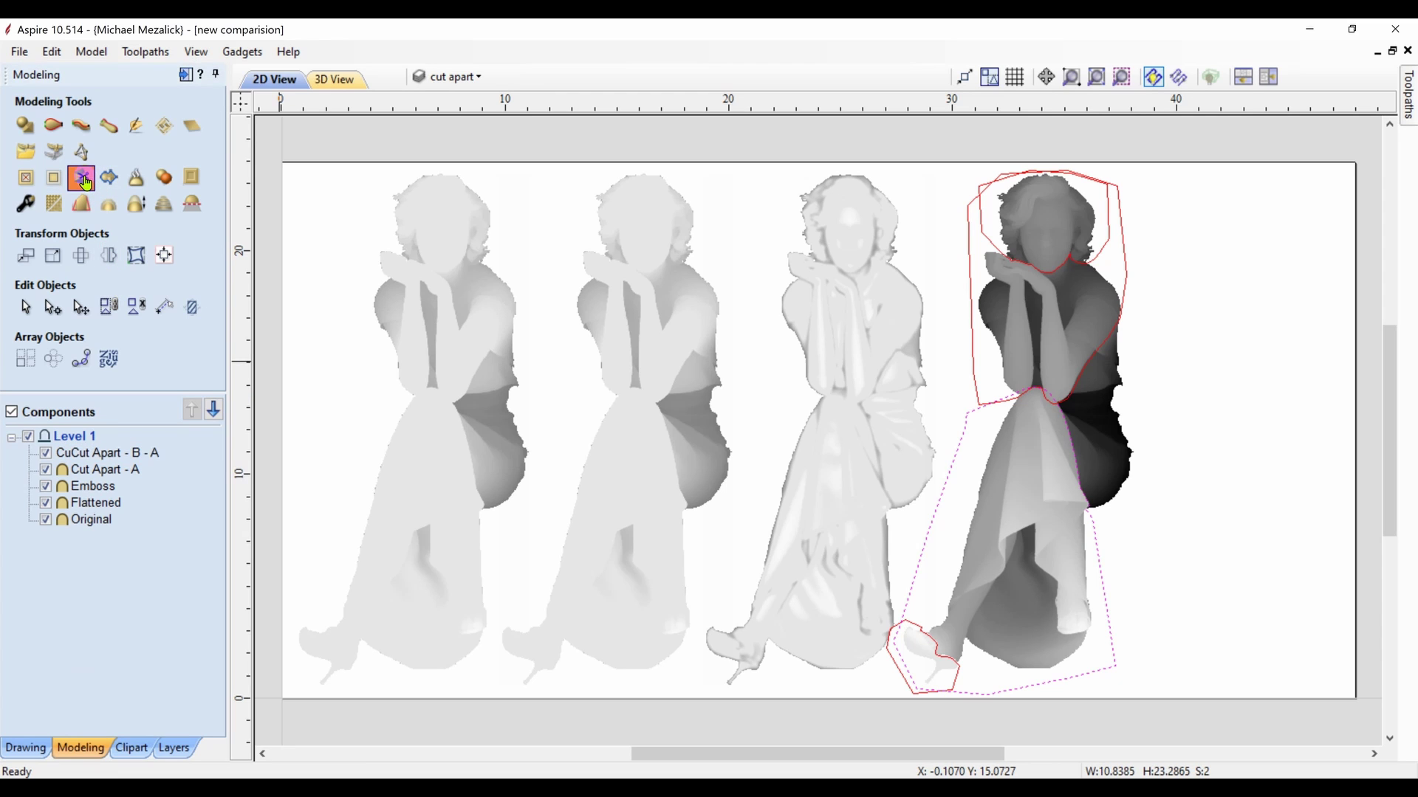
click(973, 335)
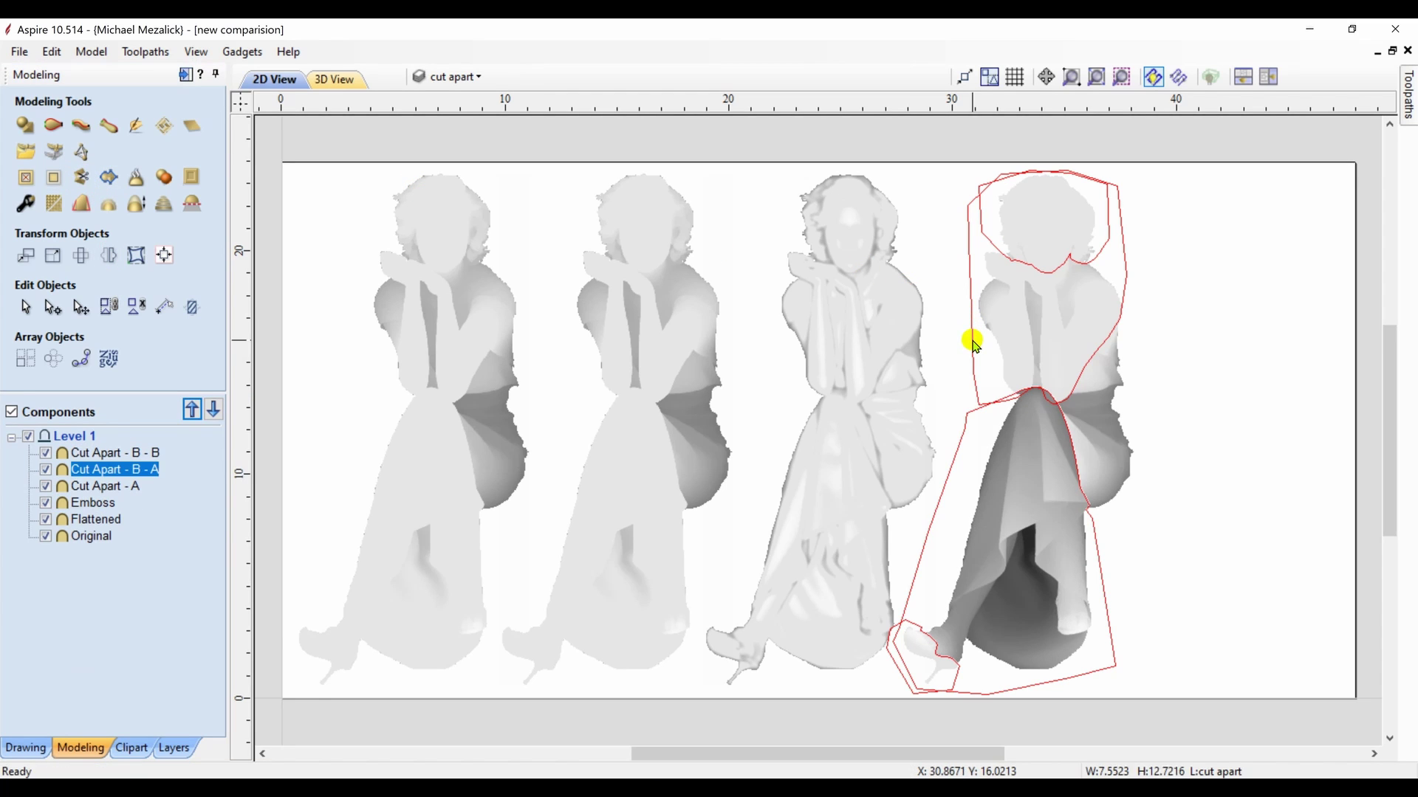
click(1069, 344)
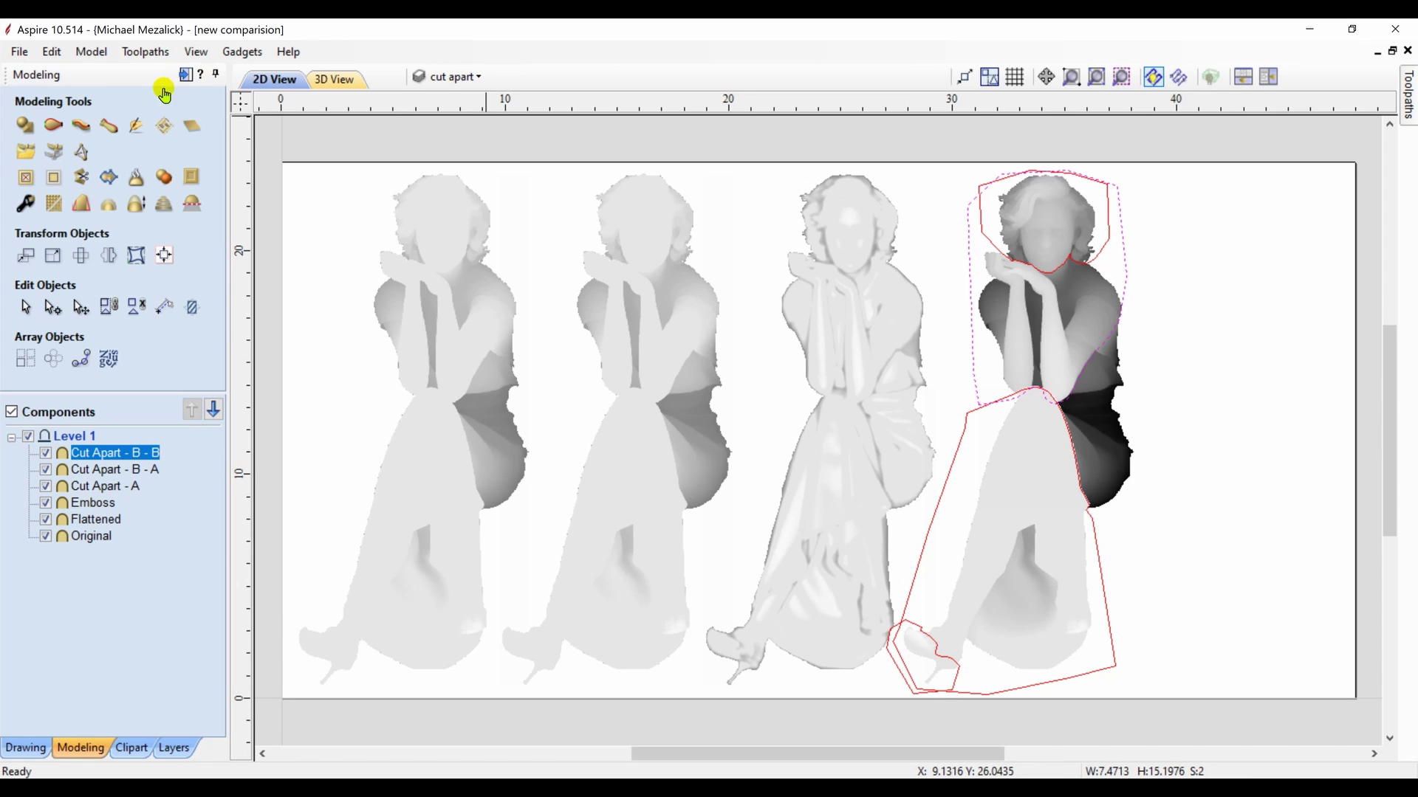
click(81, 179)
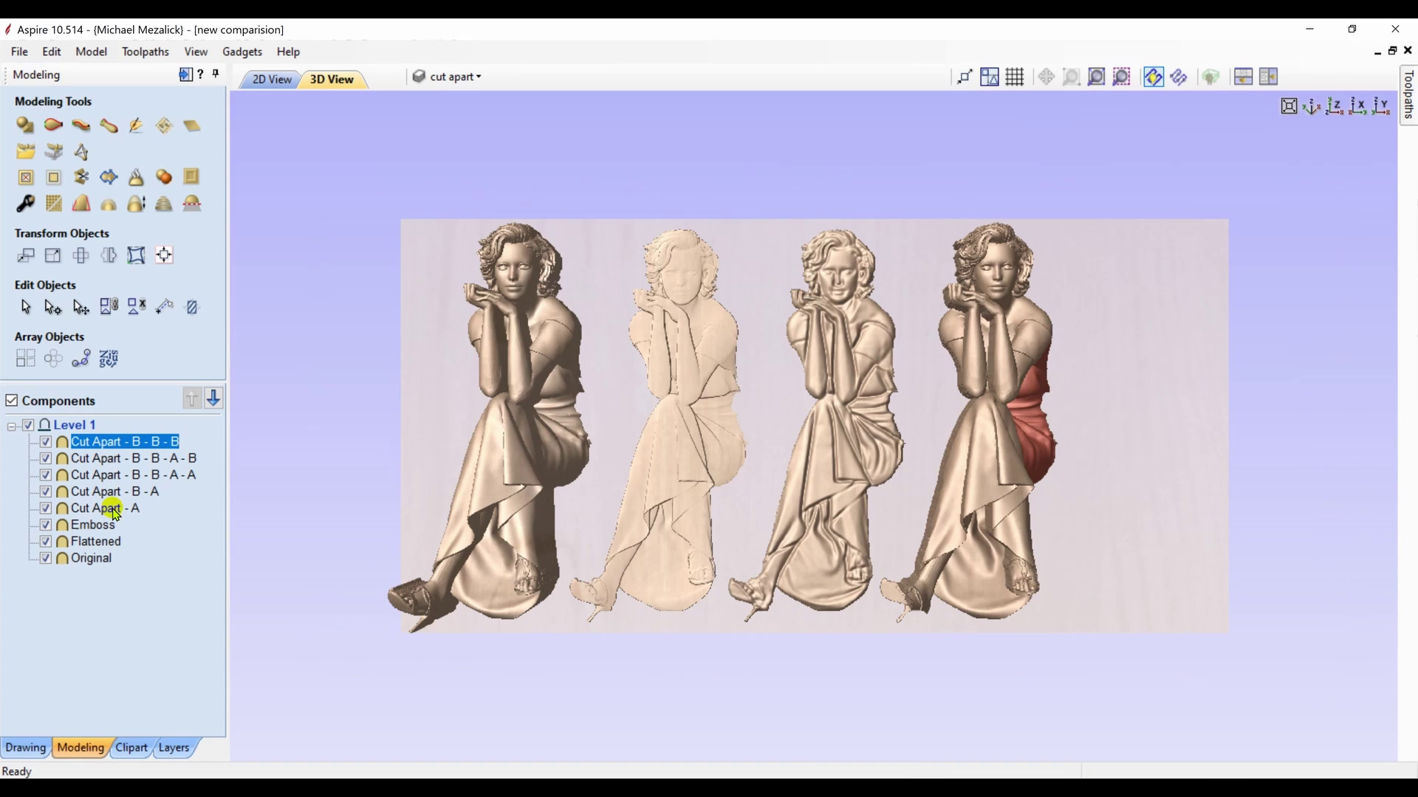
- Select the foot, dress, head, torso and side Cut Apart pieces in turn, then tilt the model to view their depth
click(113, 509)
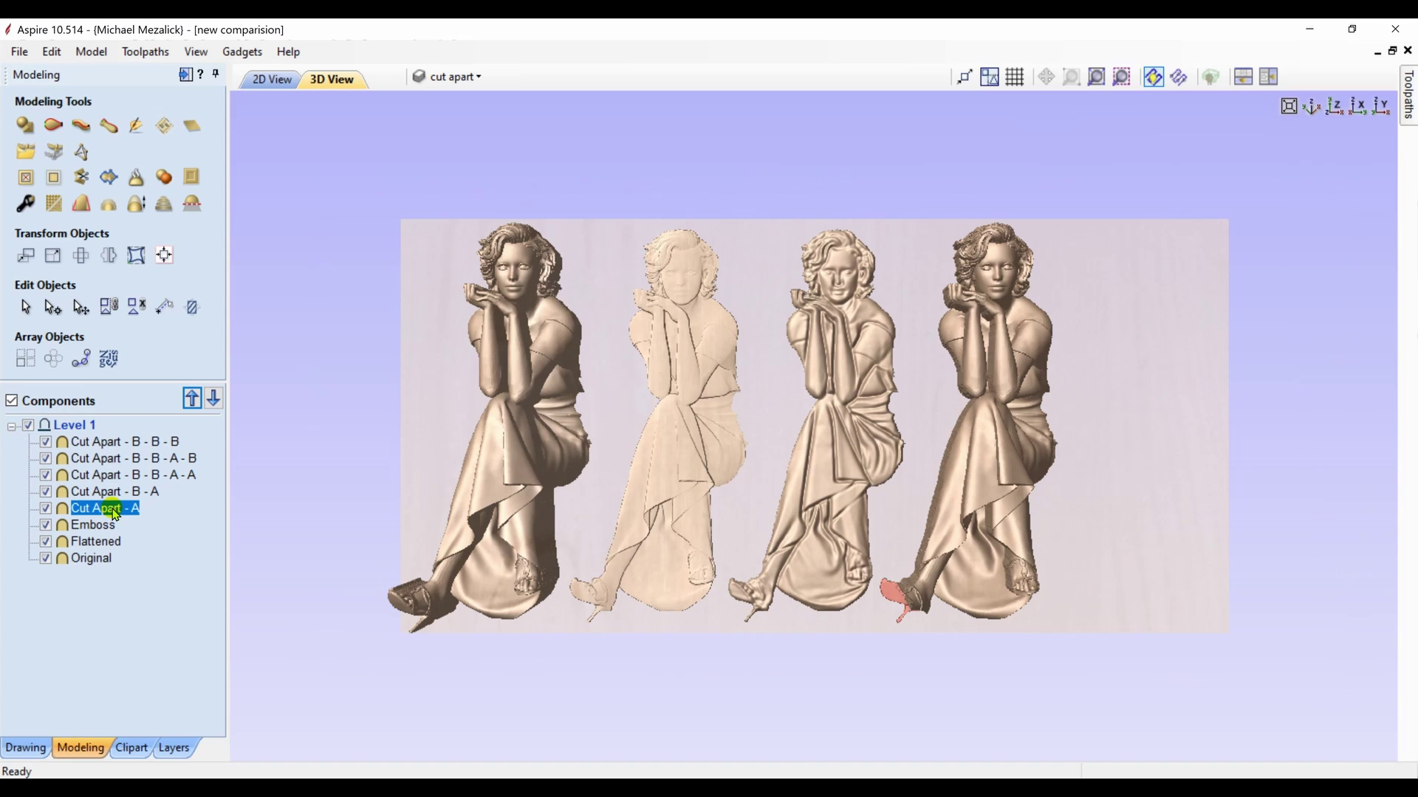
click(111, 492)
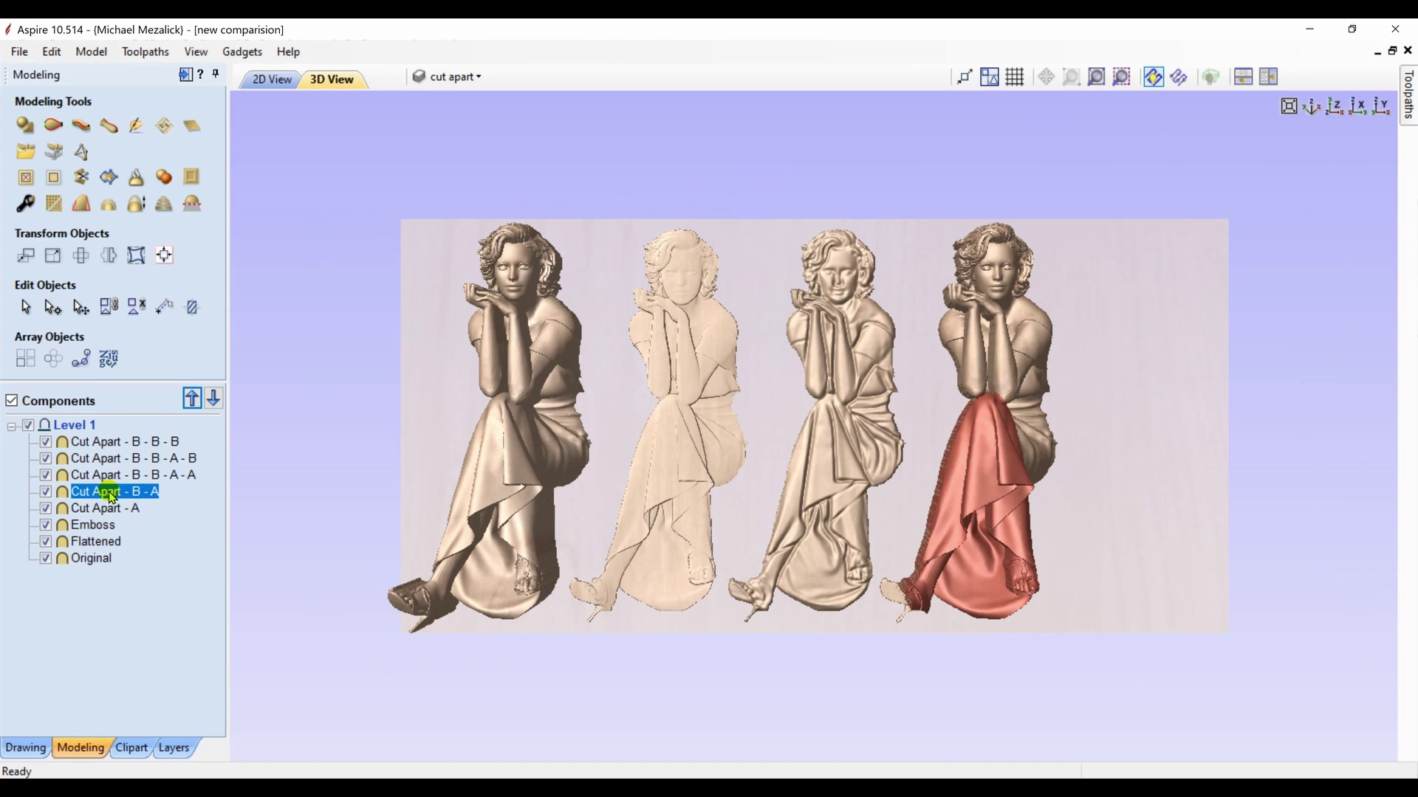
click(113, 475)
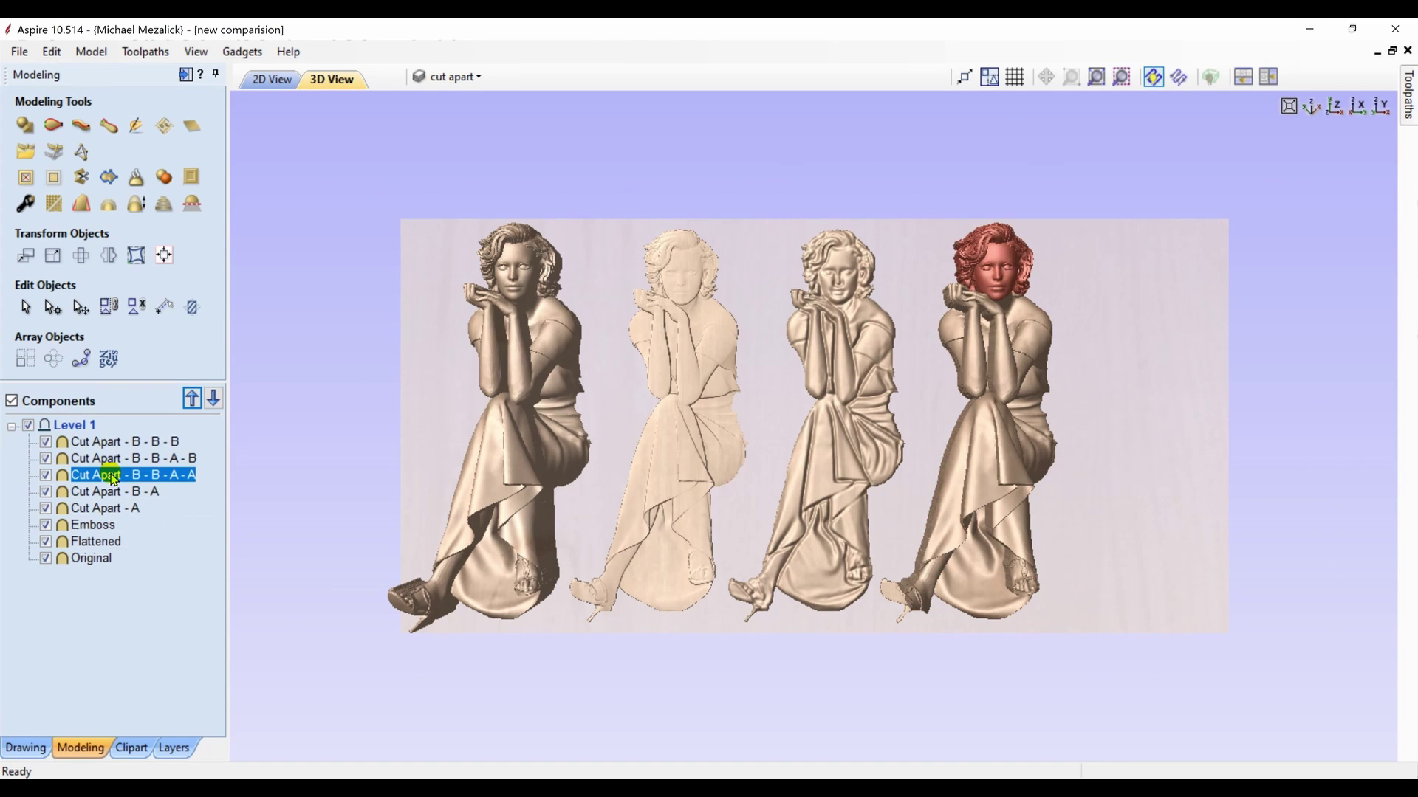
click(113, 459)
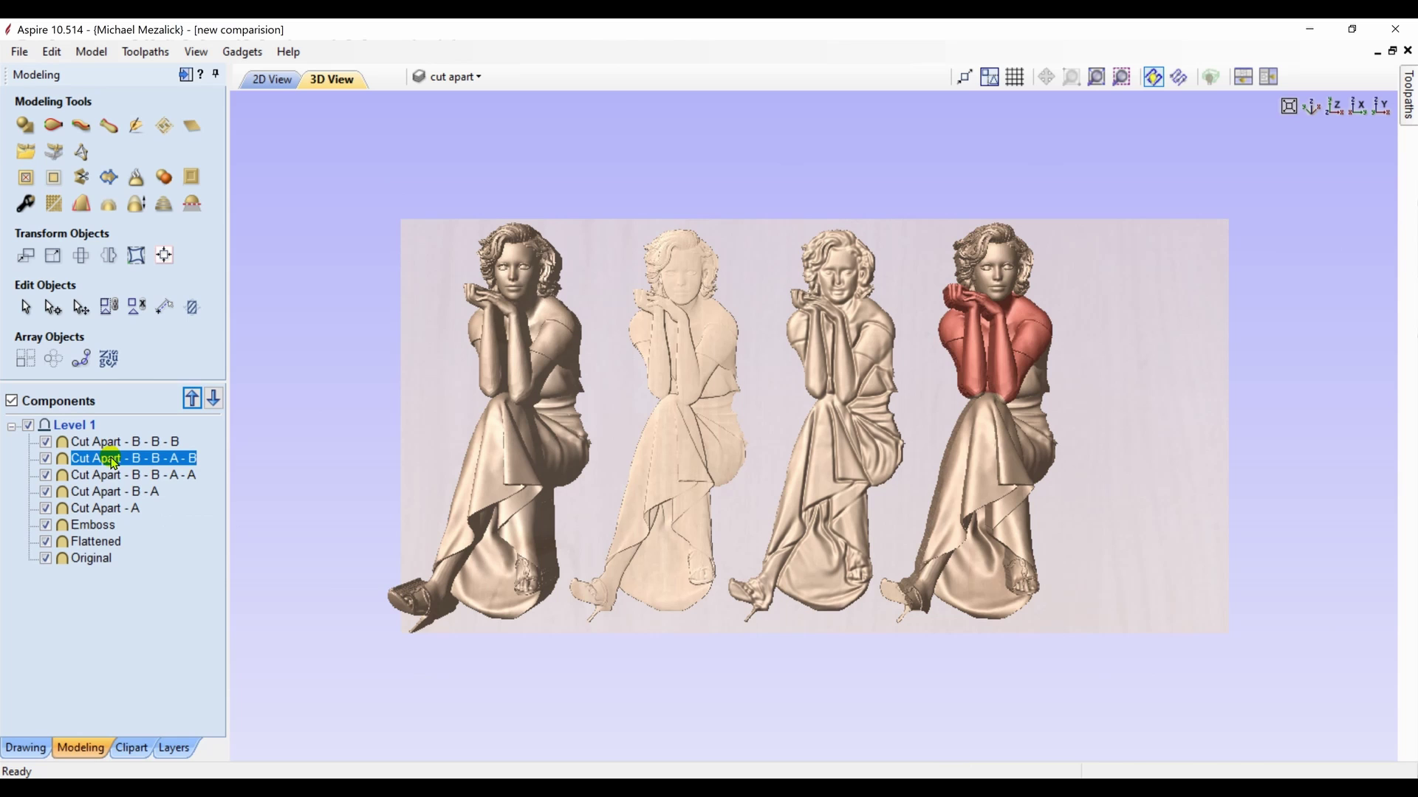
click(113, 443)
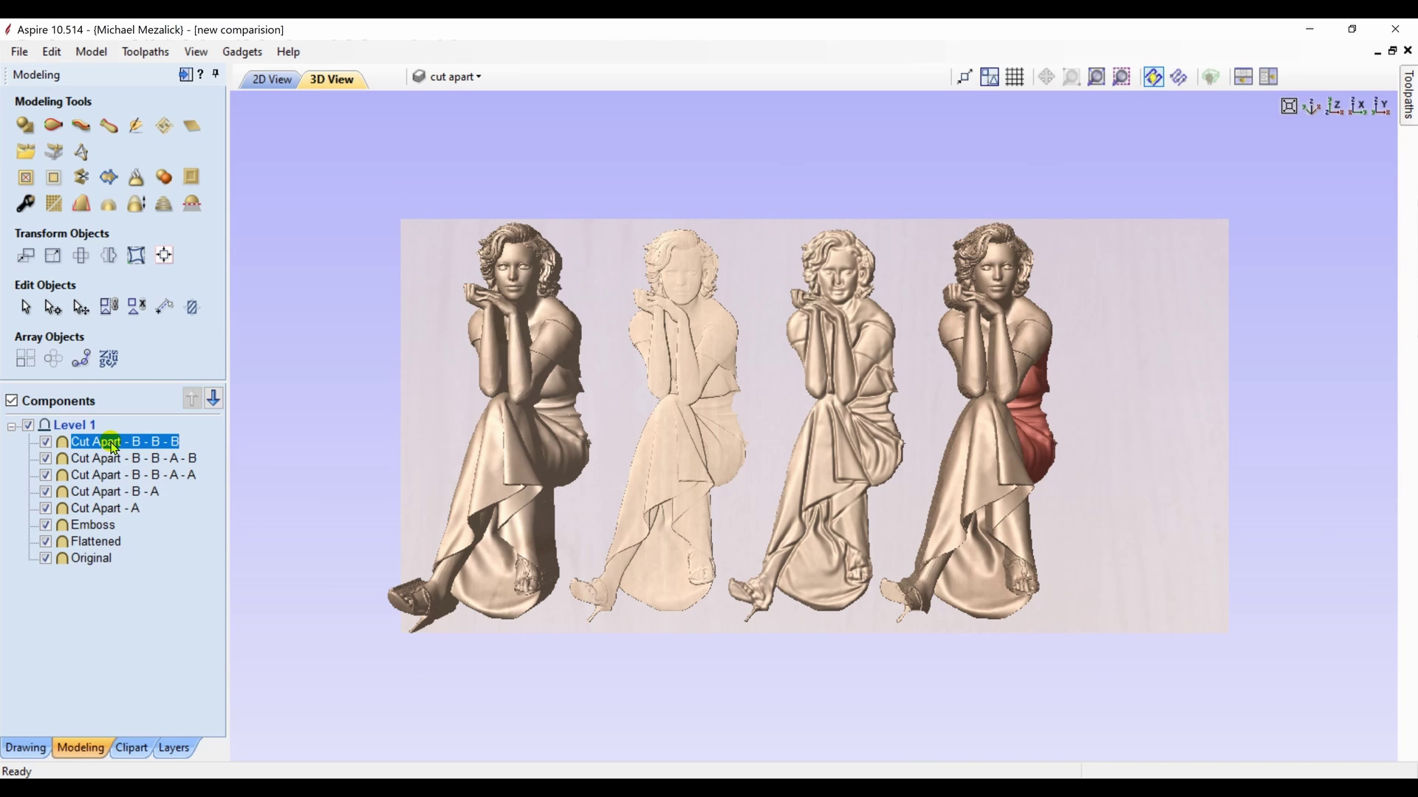
drag(1038, 386, 674, 389)
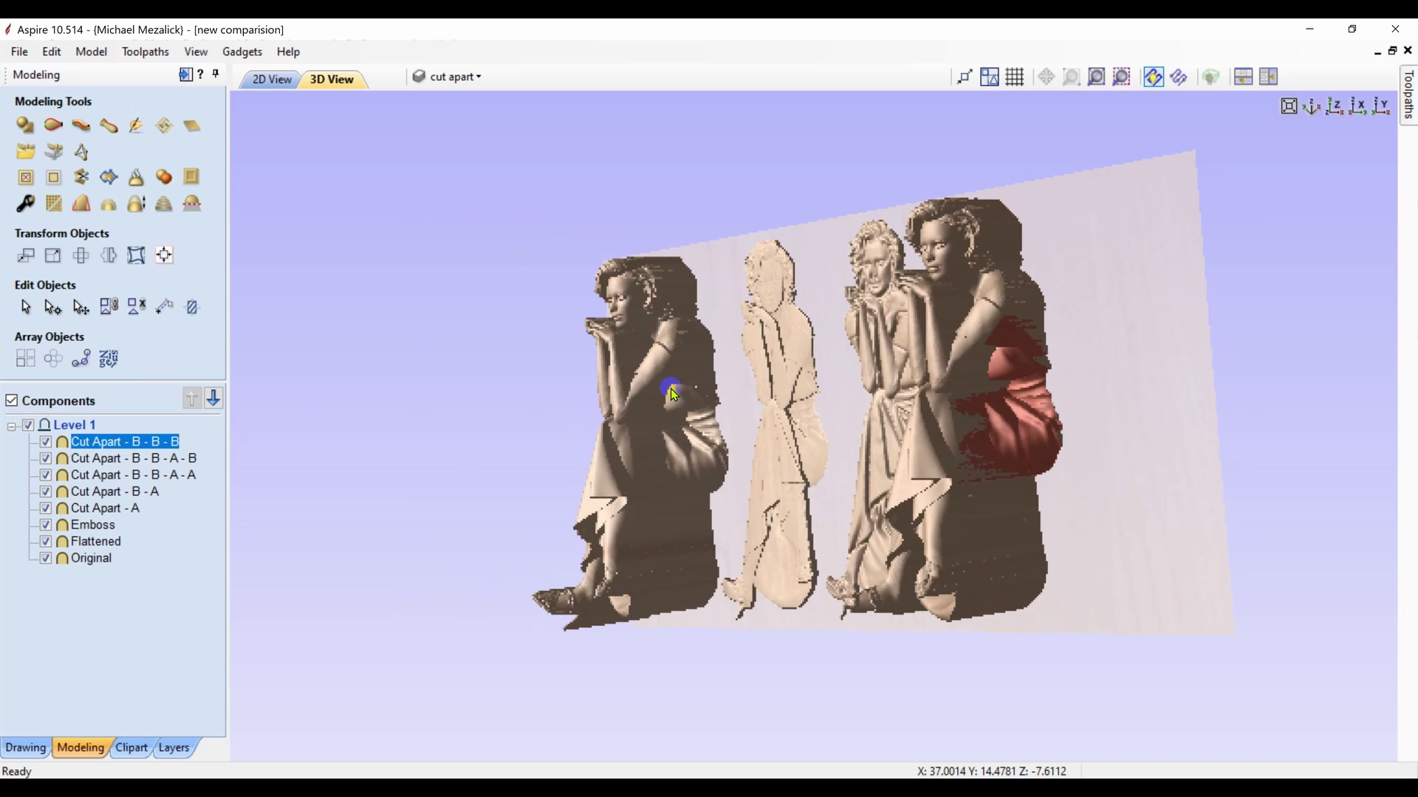
- Set the side piece Cut Apart - B - B - B to a 0.5 in shape height
click(25, 204)
double_click(137, 232)
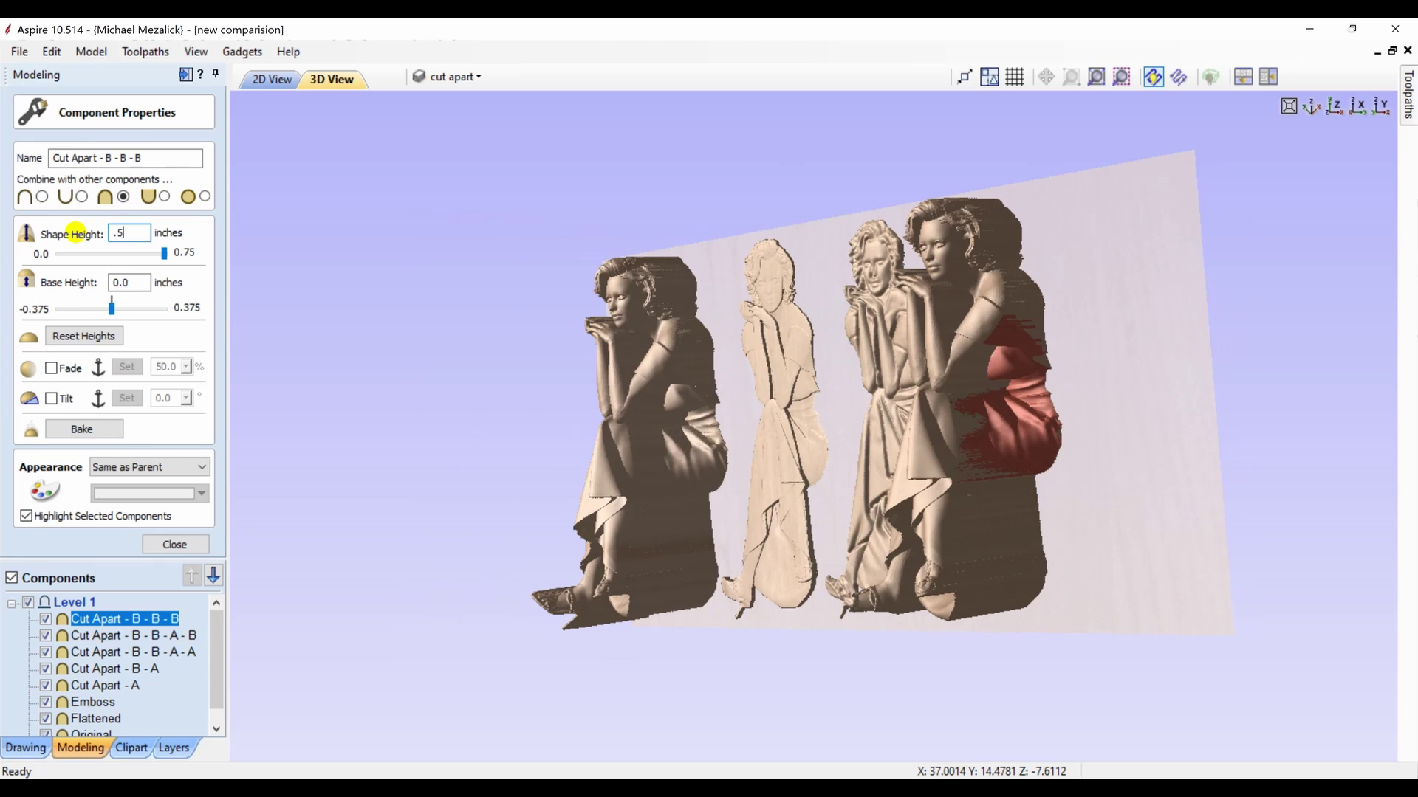
key(Return)
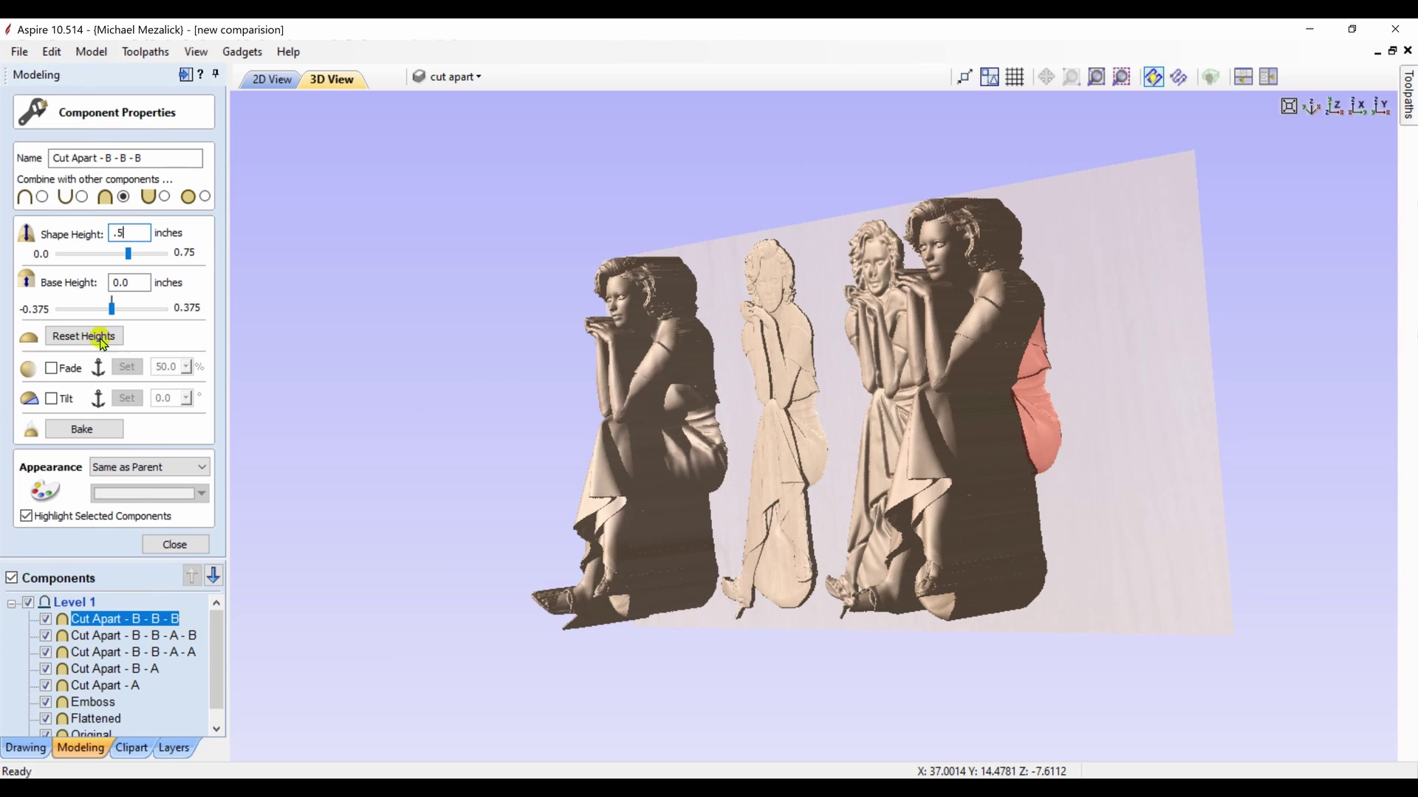
click(163, 541)
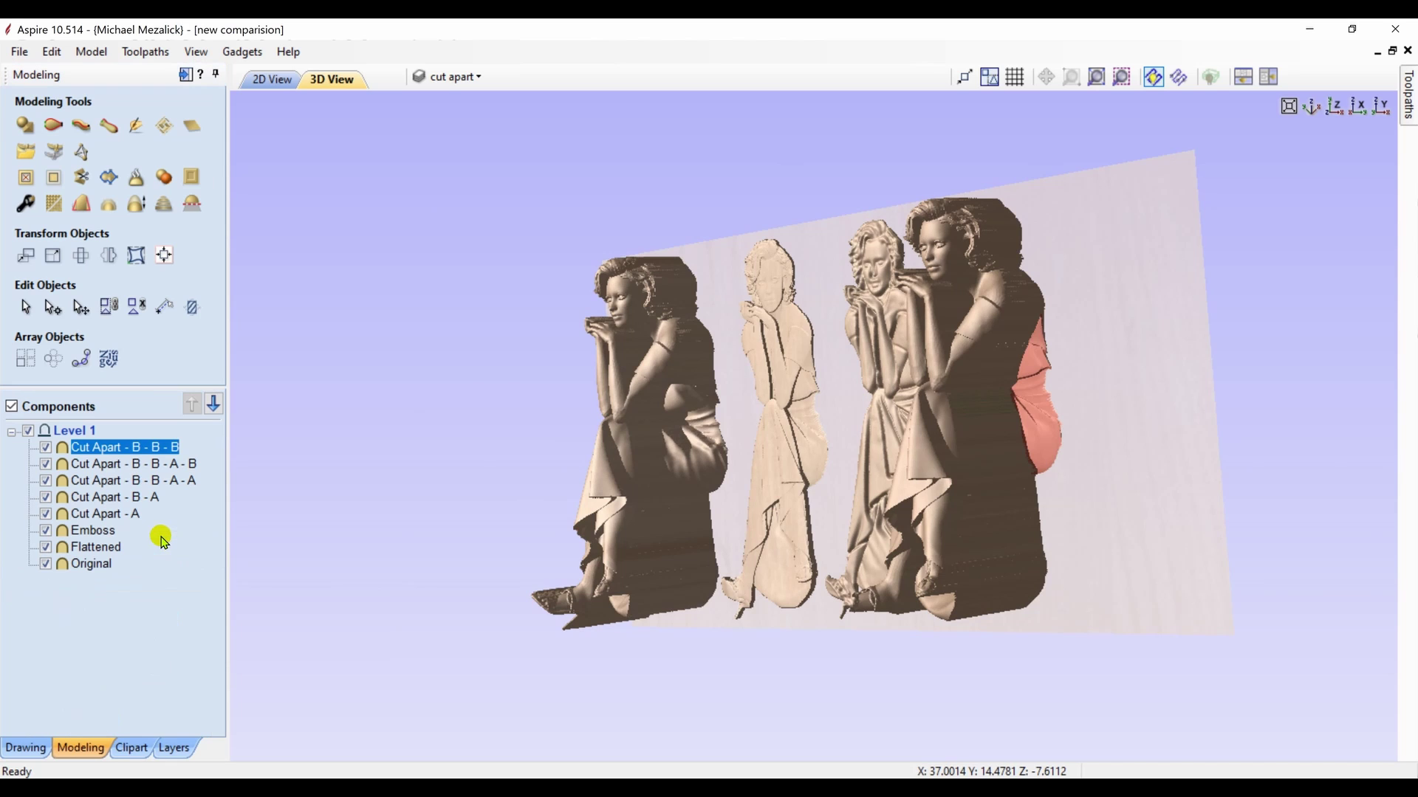
- Select the torso piece Cut Apart - B - B - A - B and lower its base height to -2 in
click(113, 465)
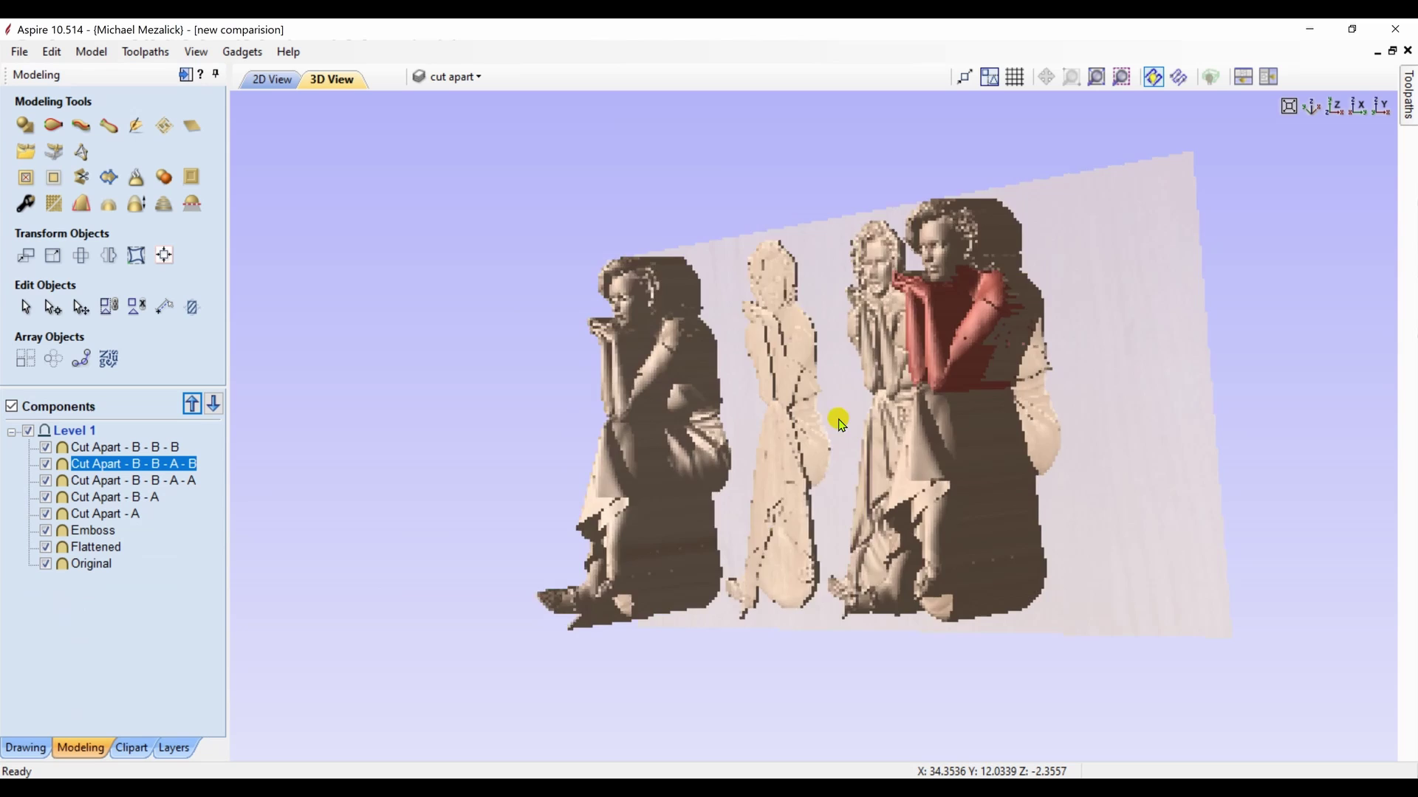
mouse_move(840, 422)
mouse_down()
mouse_move(804, 414)
mouse_move(896, 405)
mouse_move(923, 441)
mouse_move(886, 435)
mouse_up()
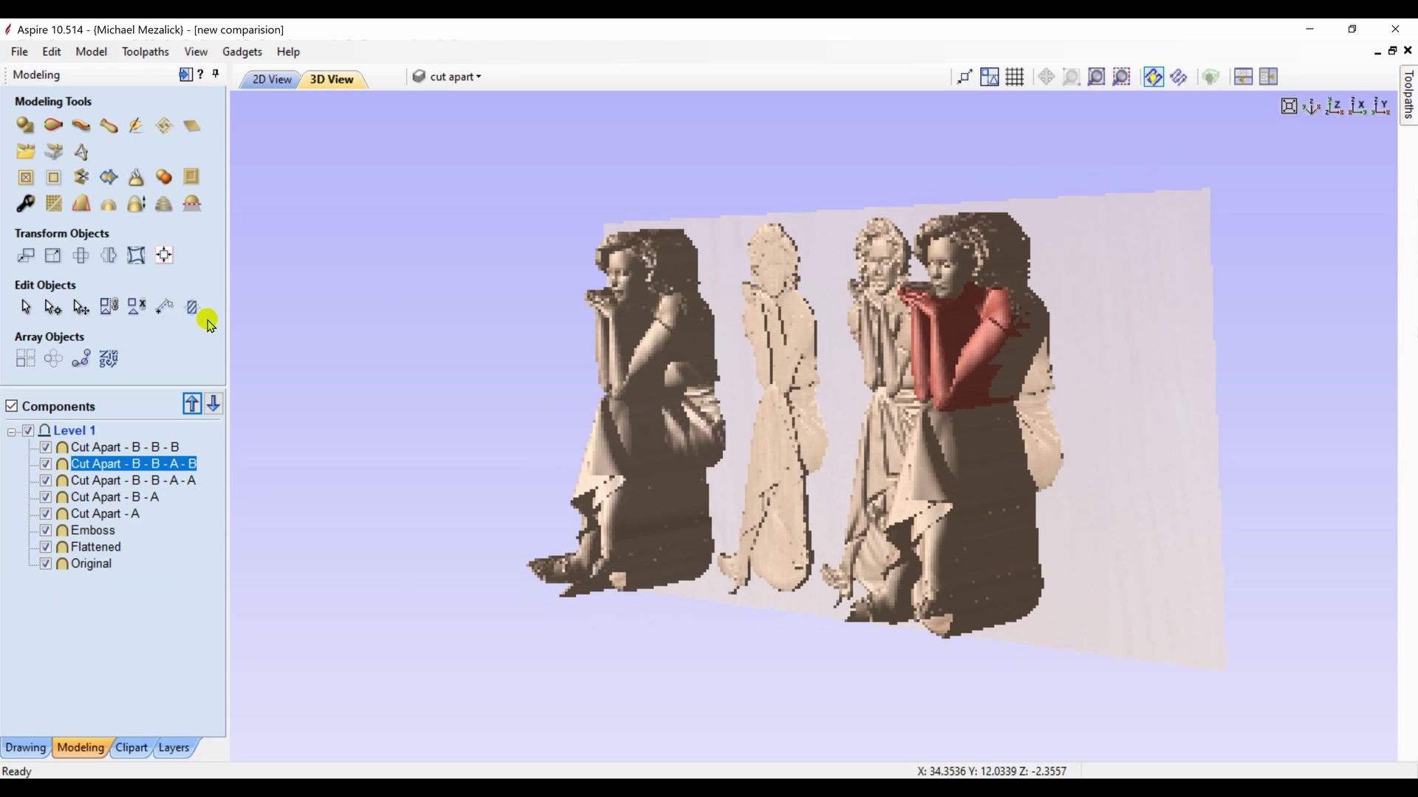
click(26, 206)
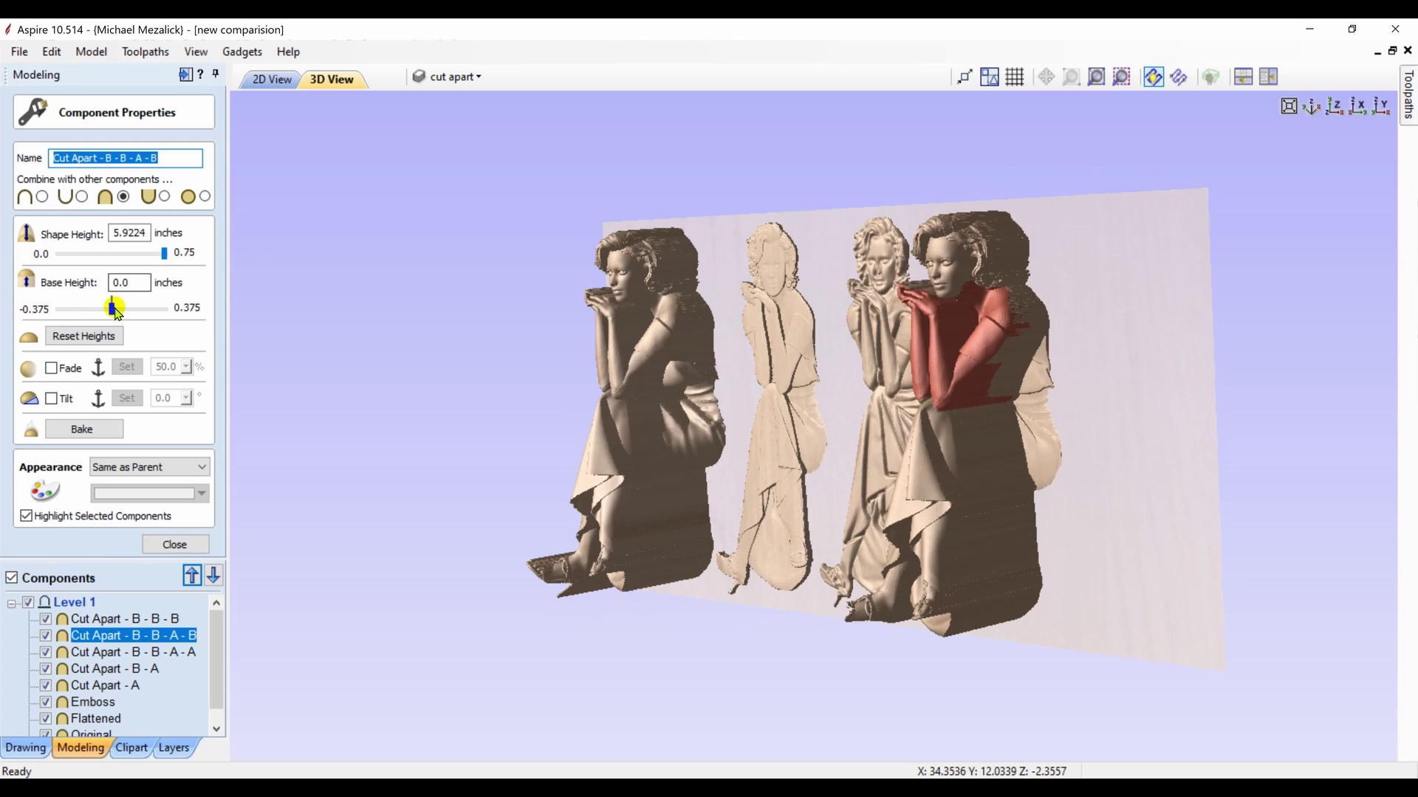
drag(111, 308, 58, 308)
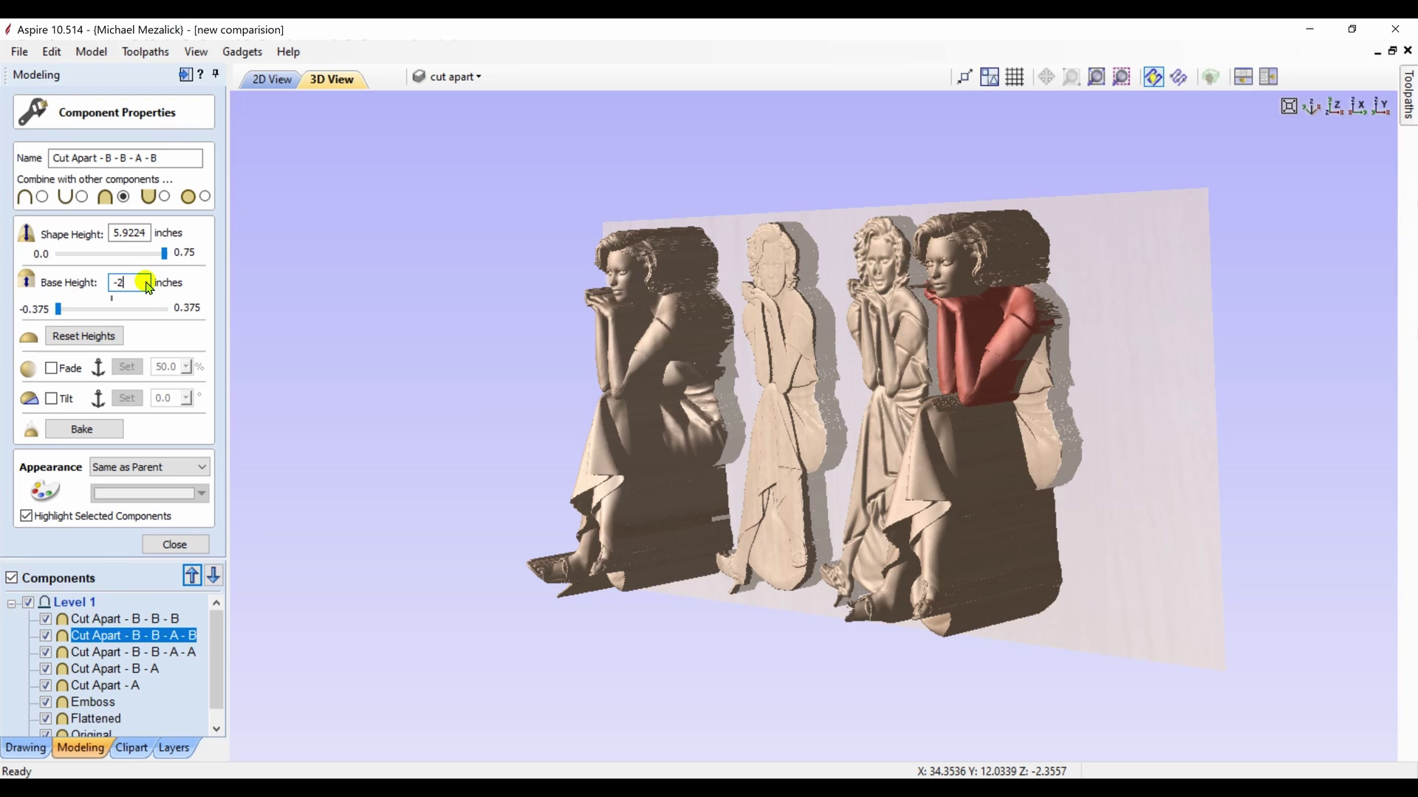
click(164, 544)
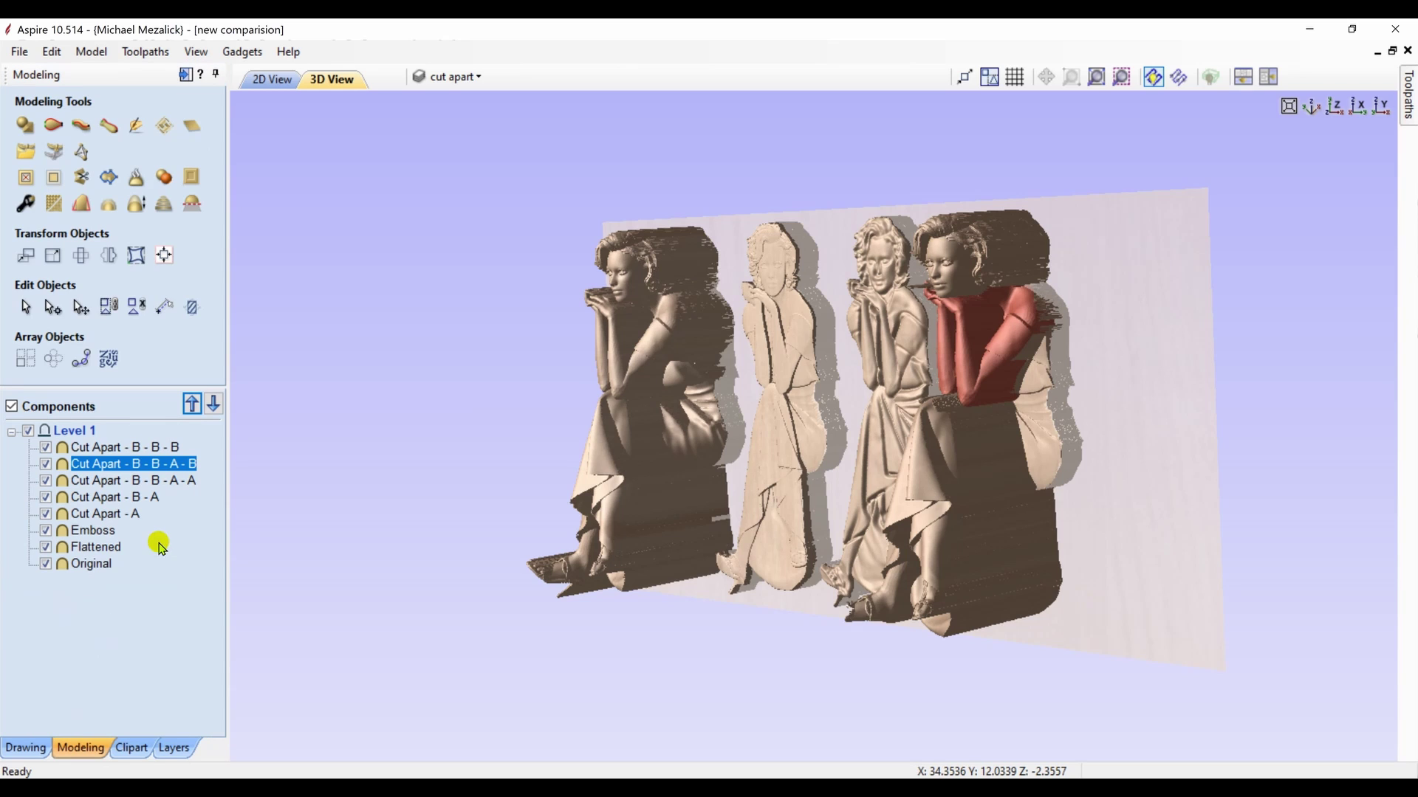
click(192, 203)
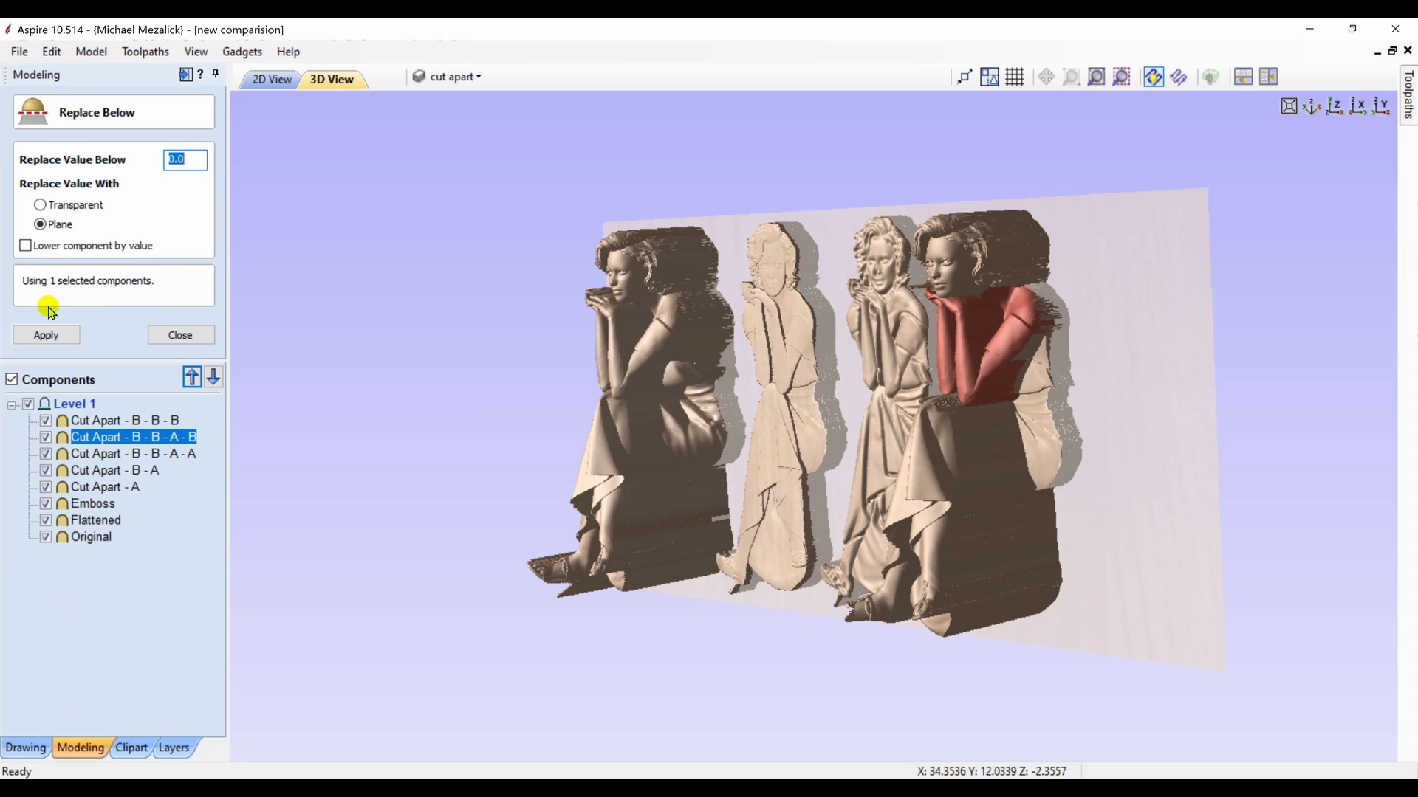
- Apply Replace Below at 0.0 with Plane to the torso piece
click(49, 335)
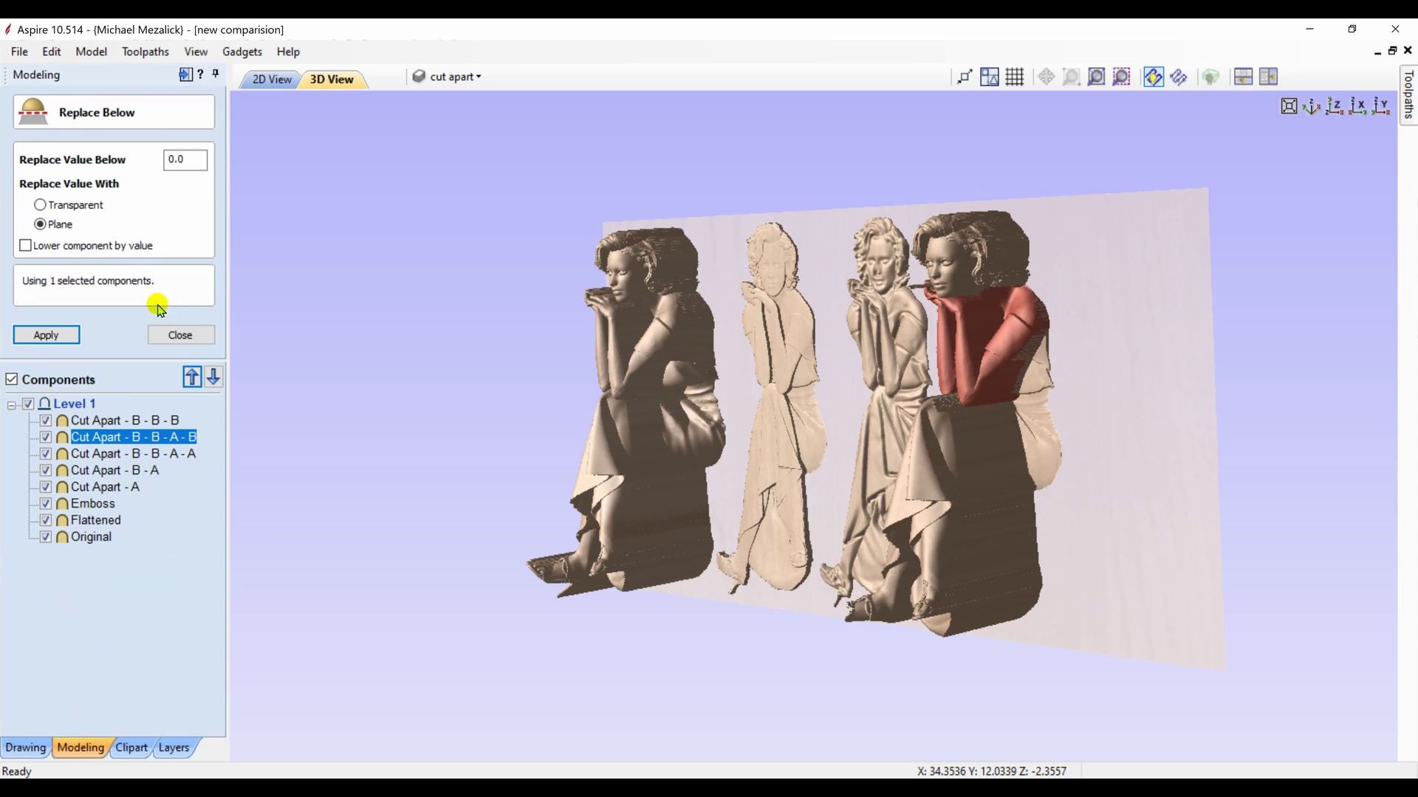
click(180, 334)
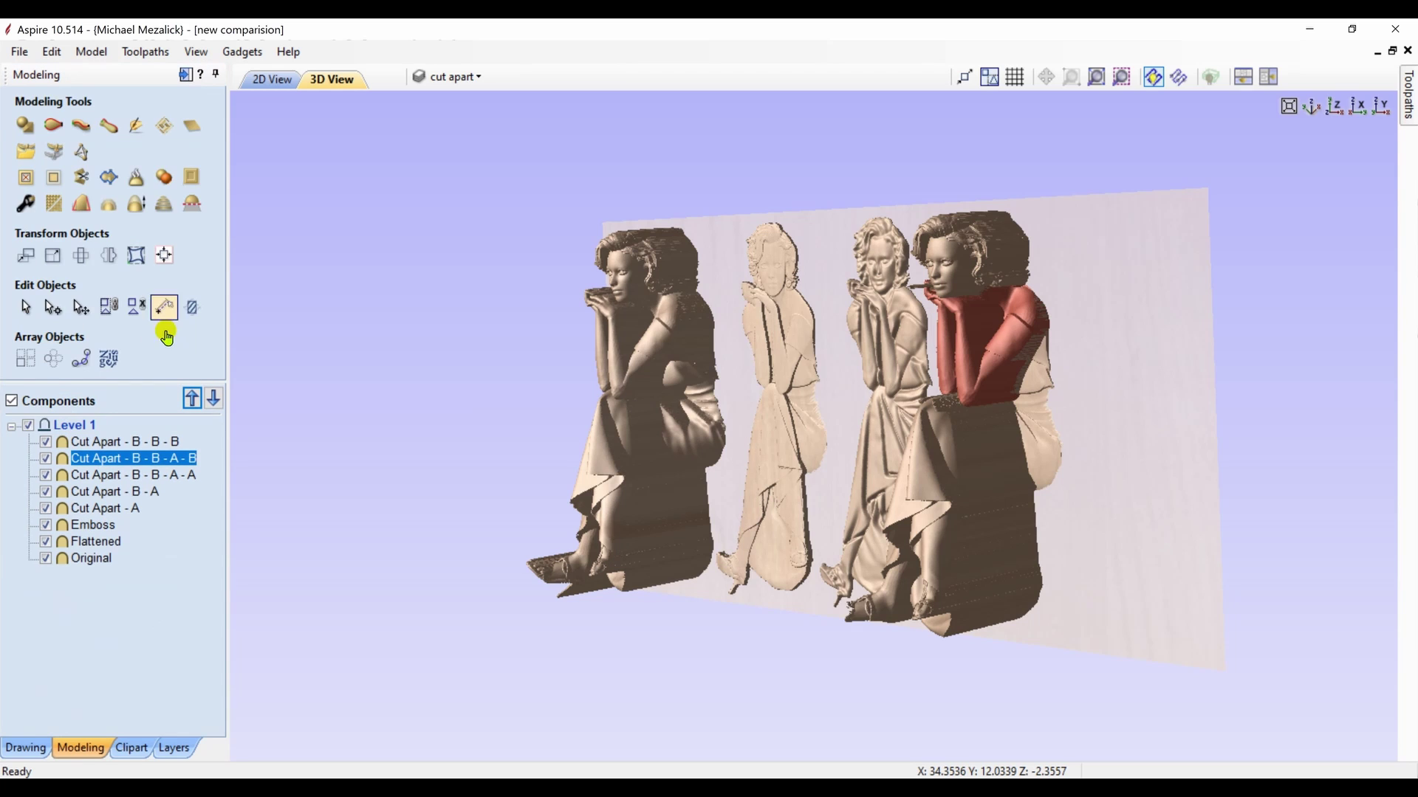
- Change the torso piece's shape height from 3.9224 to 0.5 in
click(26, 204)
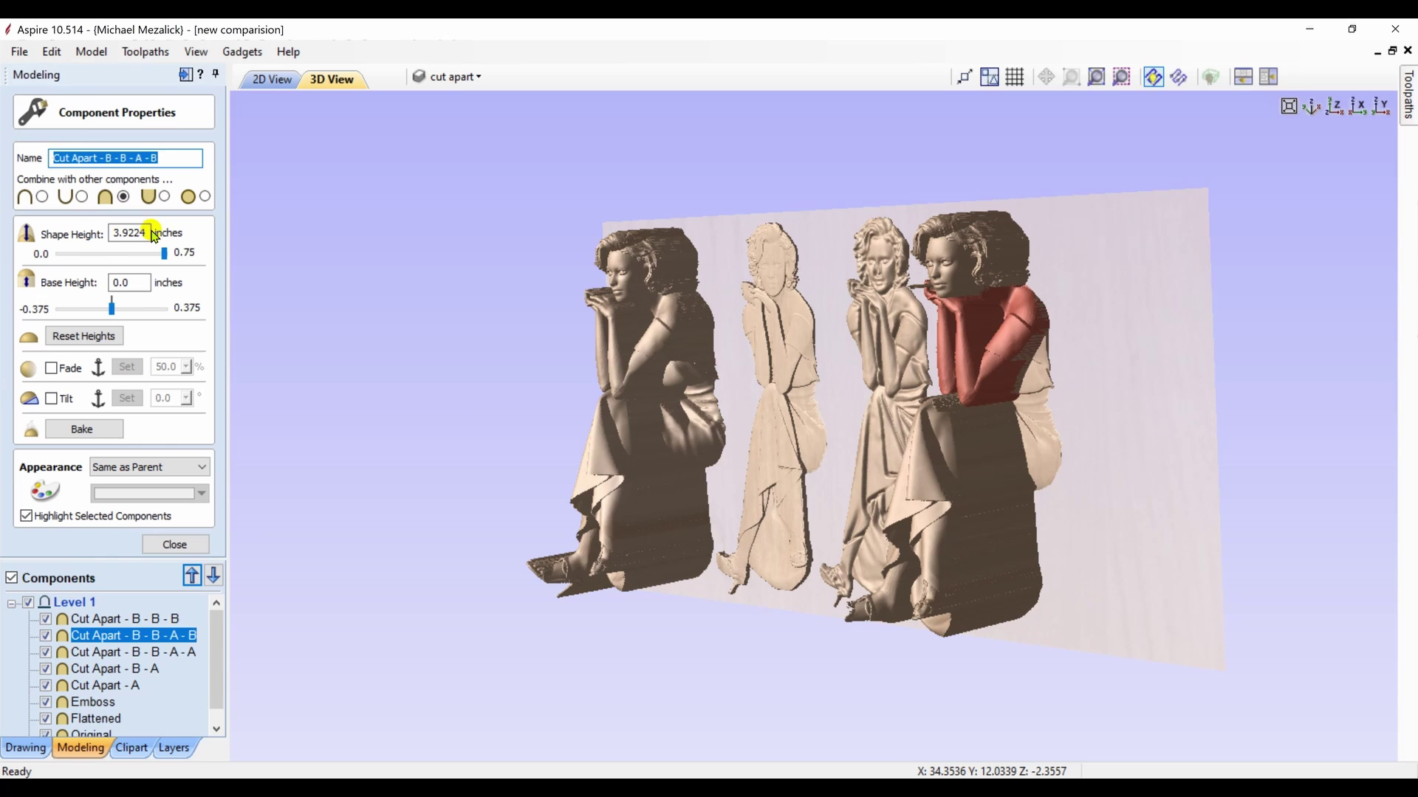
drag(147, 233, 89, 232)
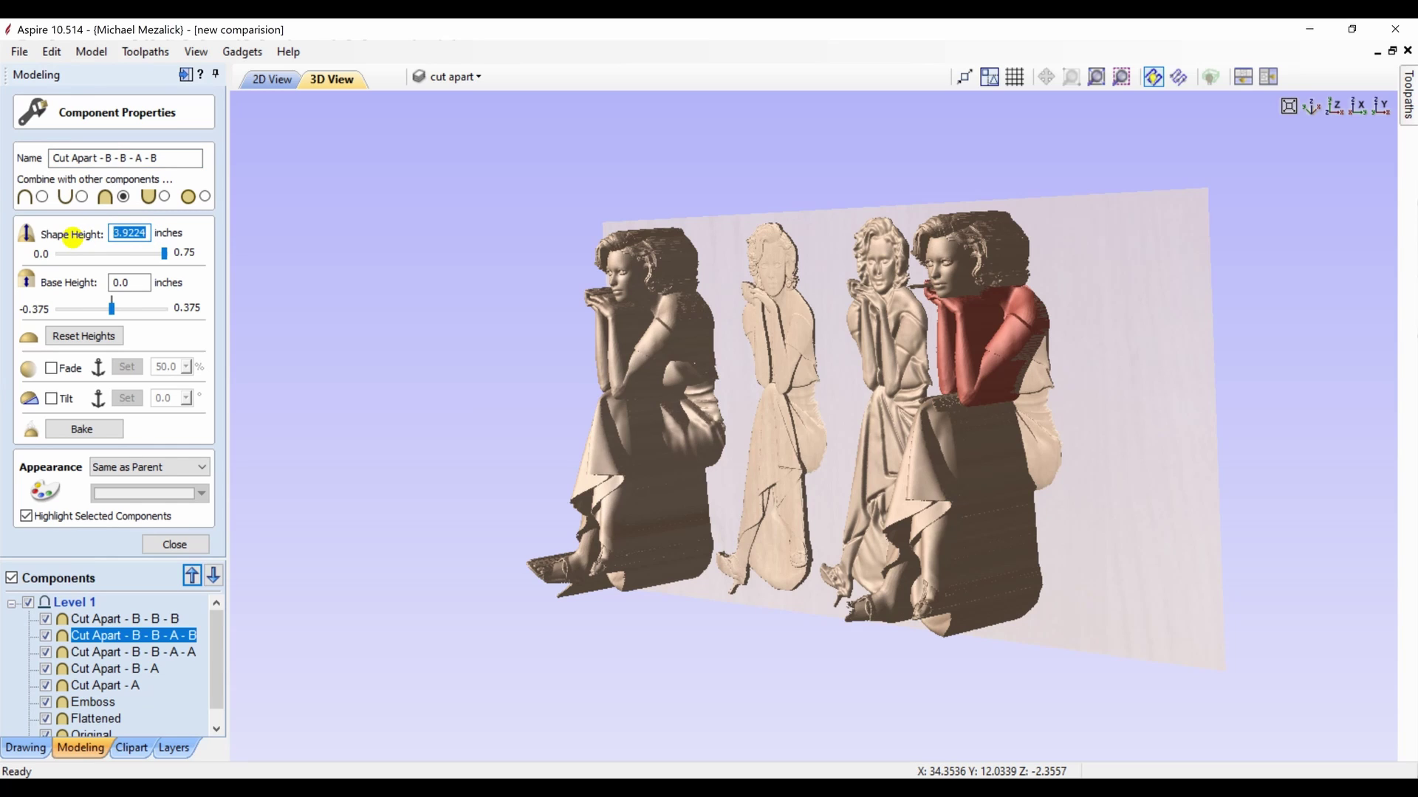
text(.5)
key(Return)
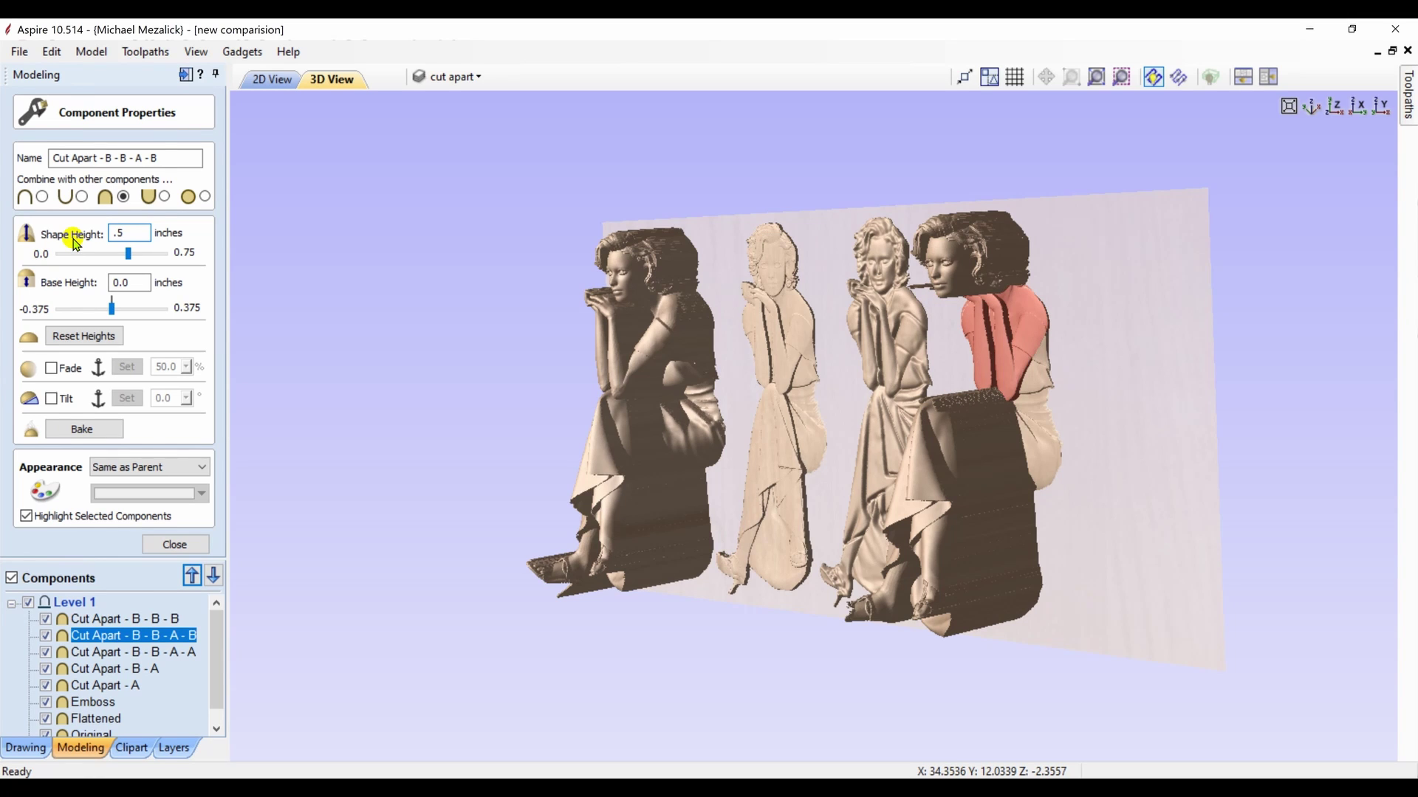
click(172, 544)
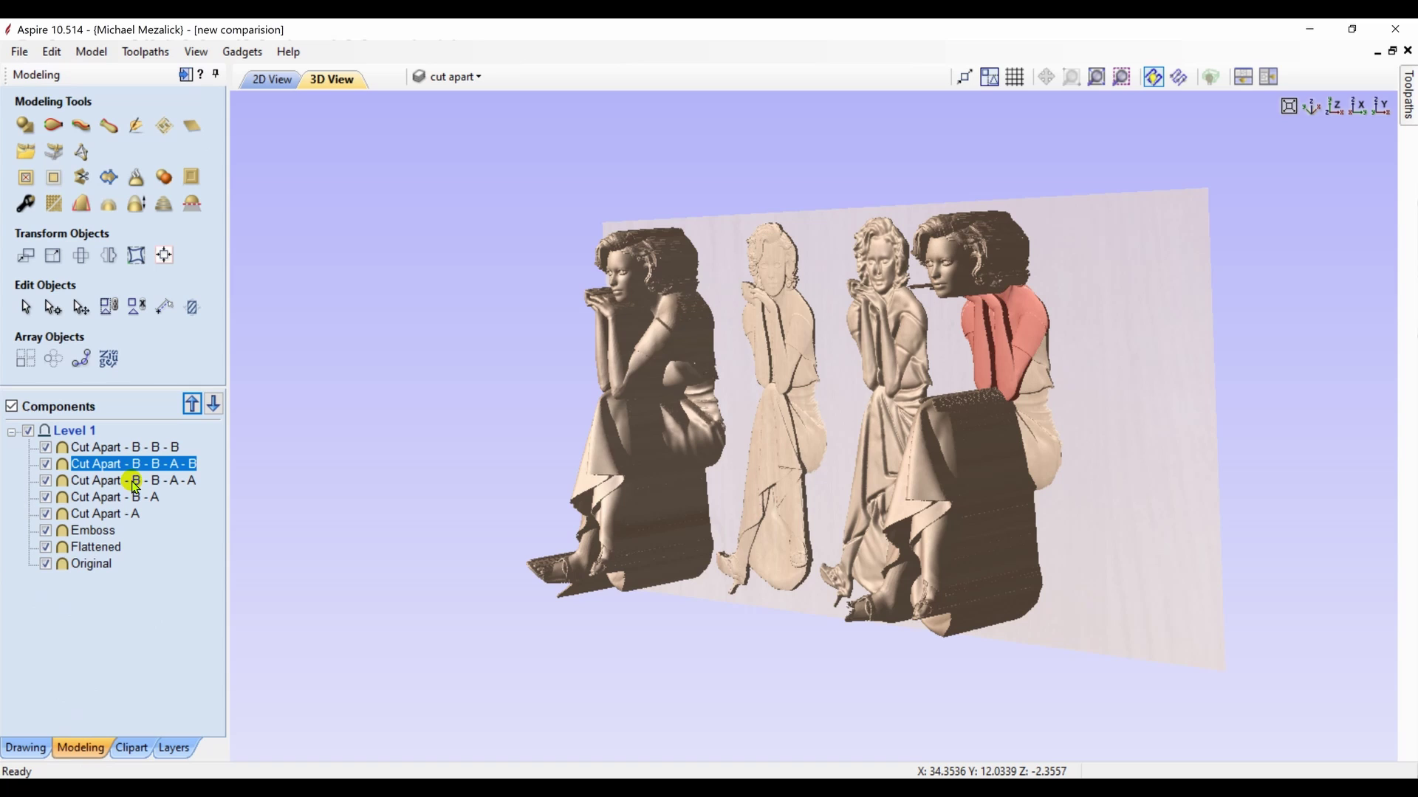
- Lower the head piece Cut Apart - B - B - A - A to a -2 in base height
click(135, 481)
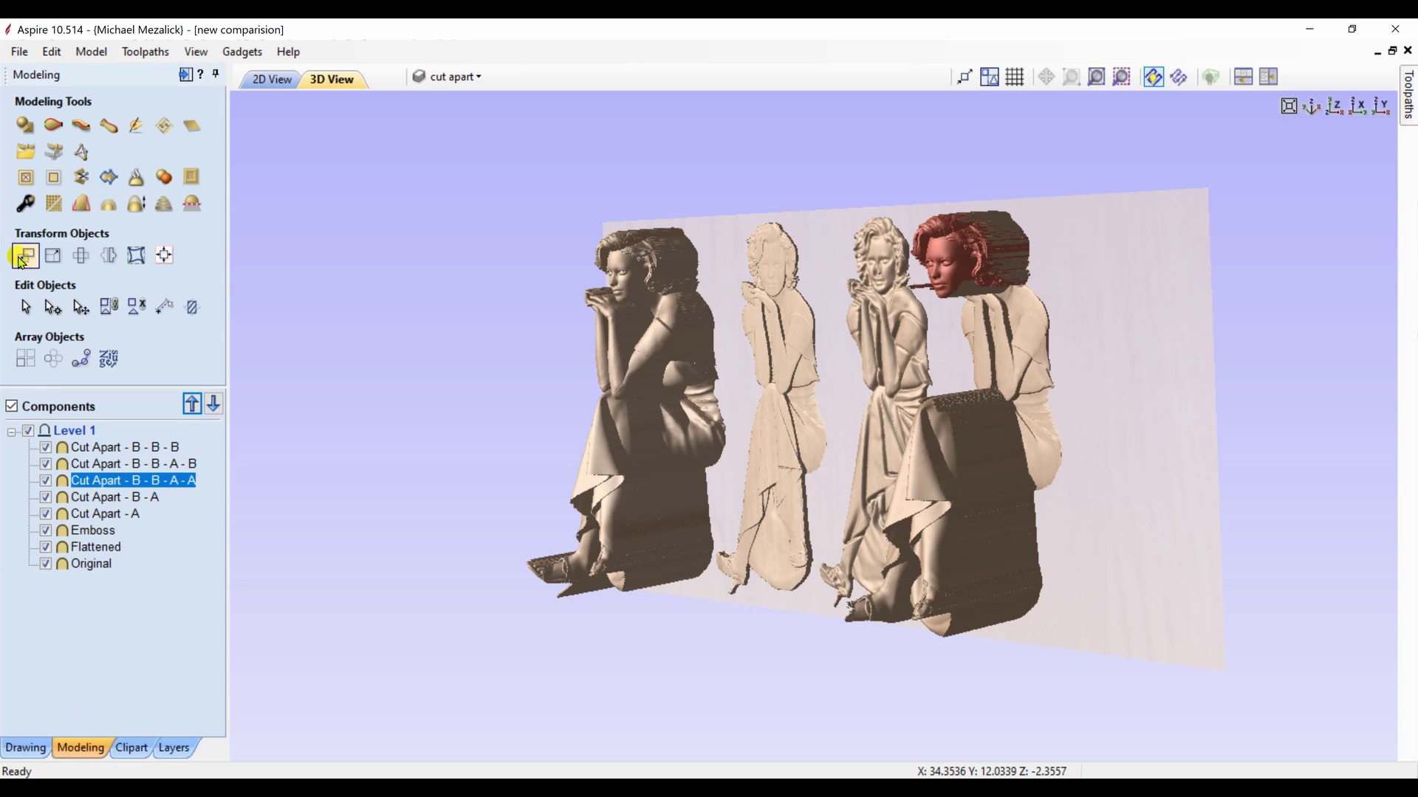
click(26, 206)
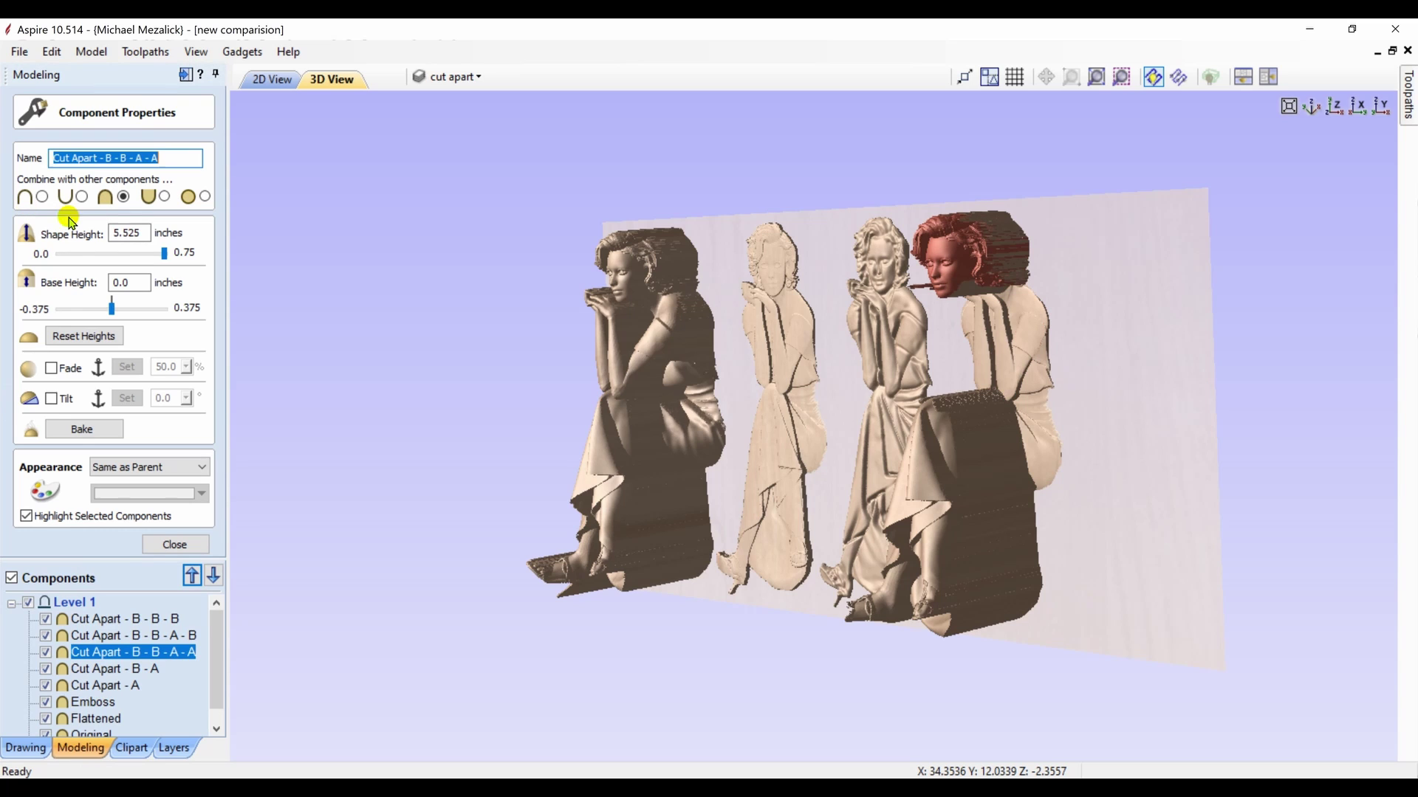
drag(111, 308, 65, 318)
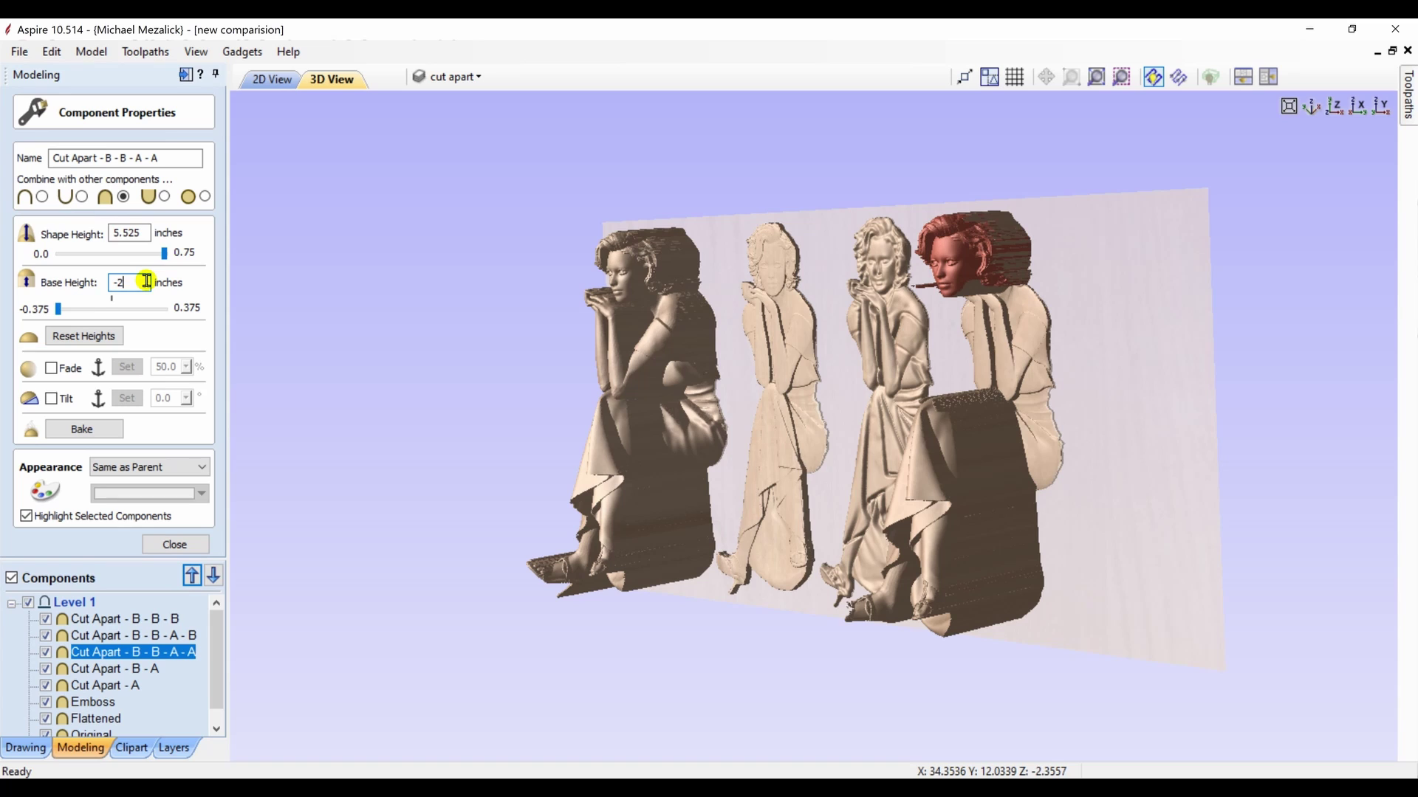
key(Return)
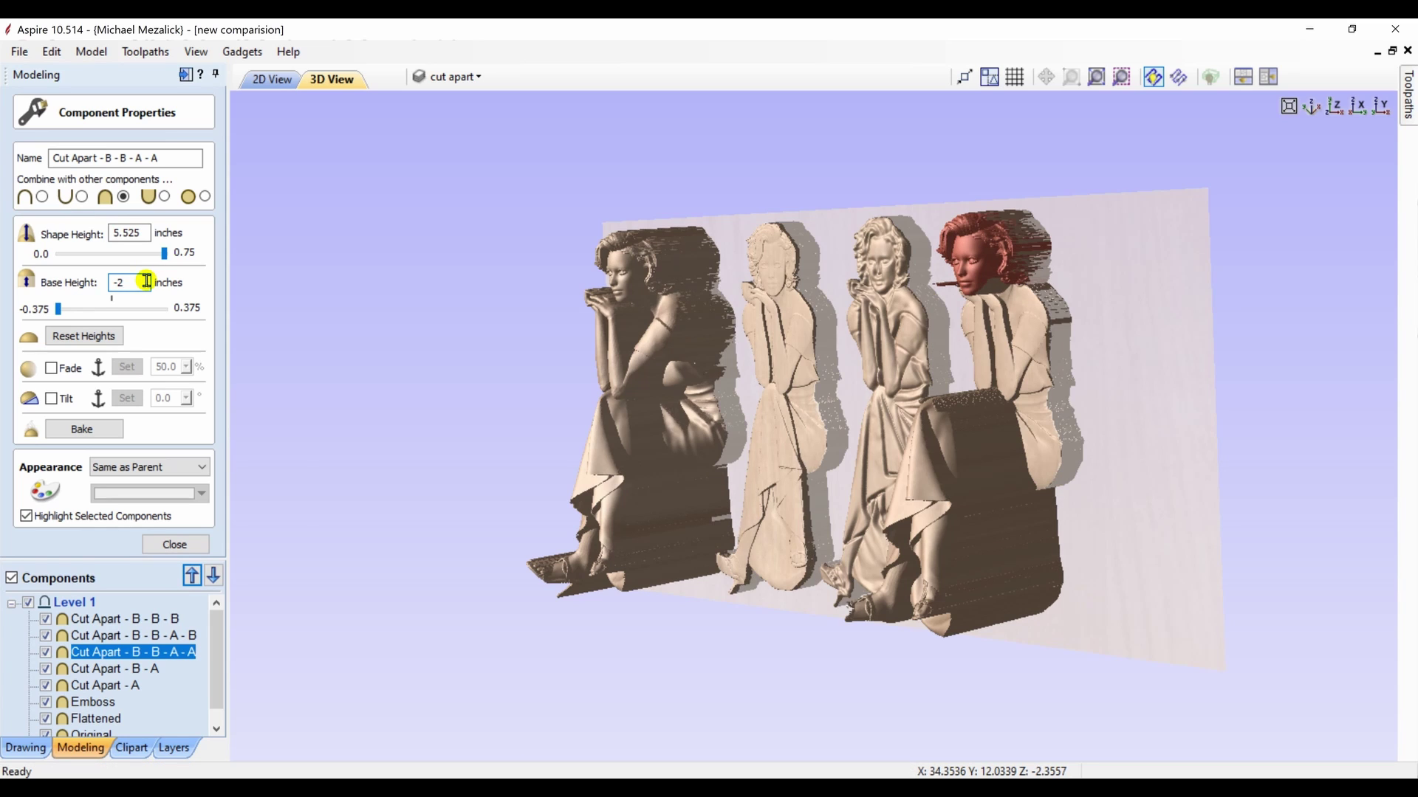
click(164, 550)
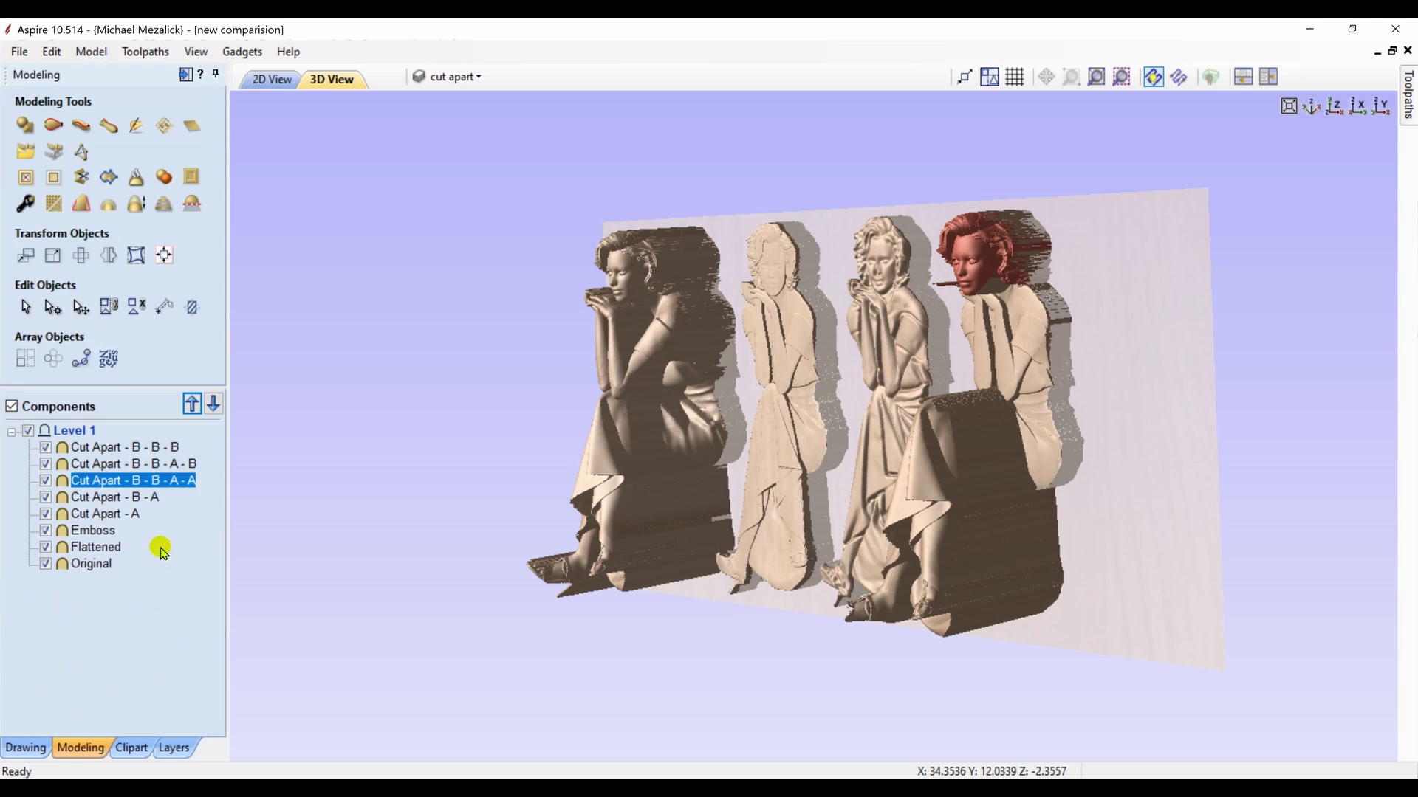
- Replace everything below zero in the head piece with a flat plane
click(193, 207)
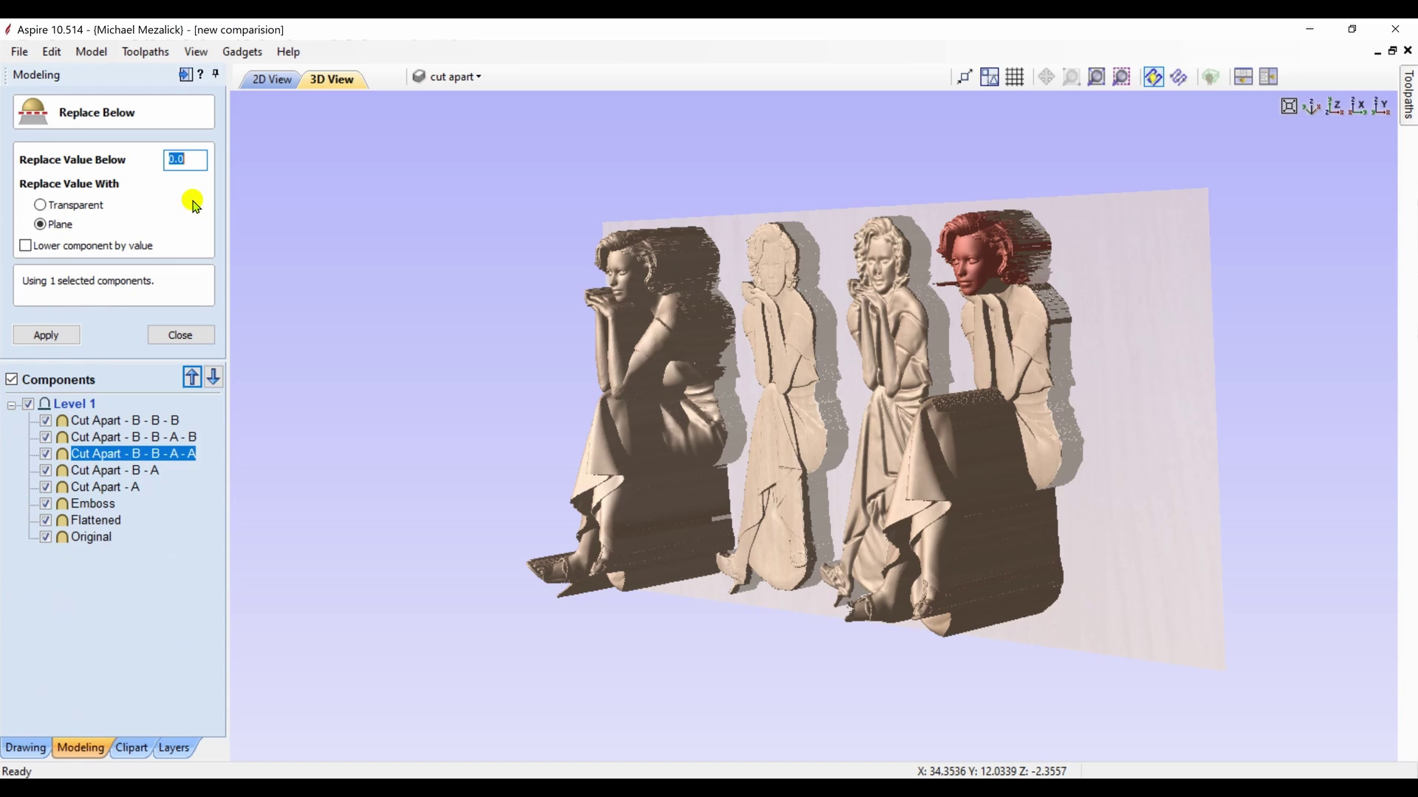
click(58, 338)
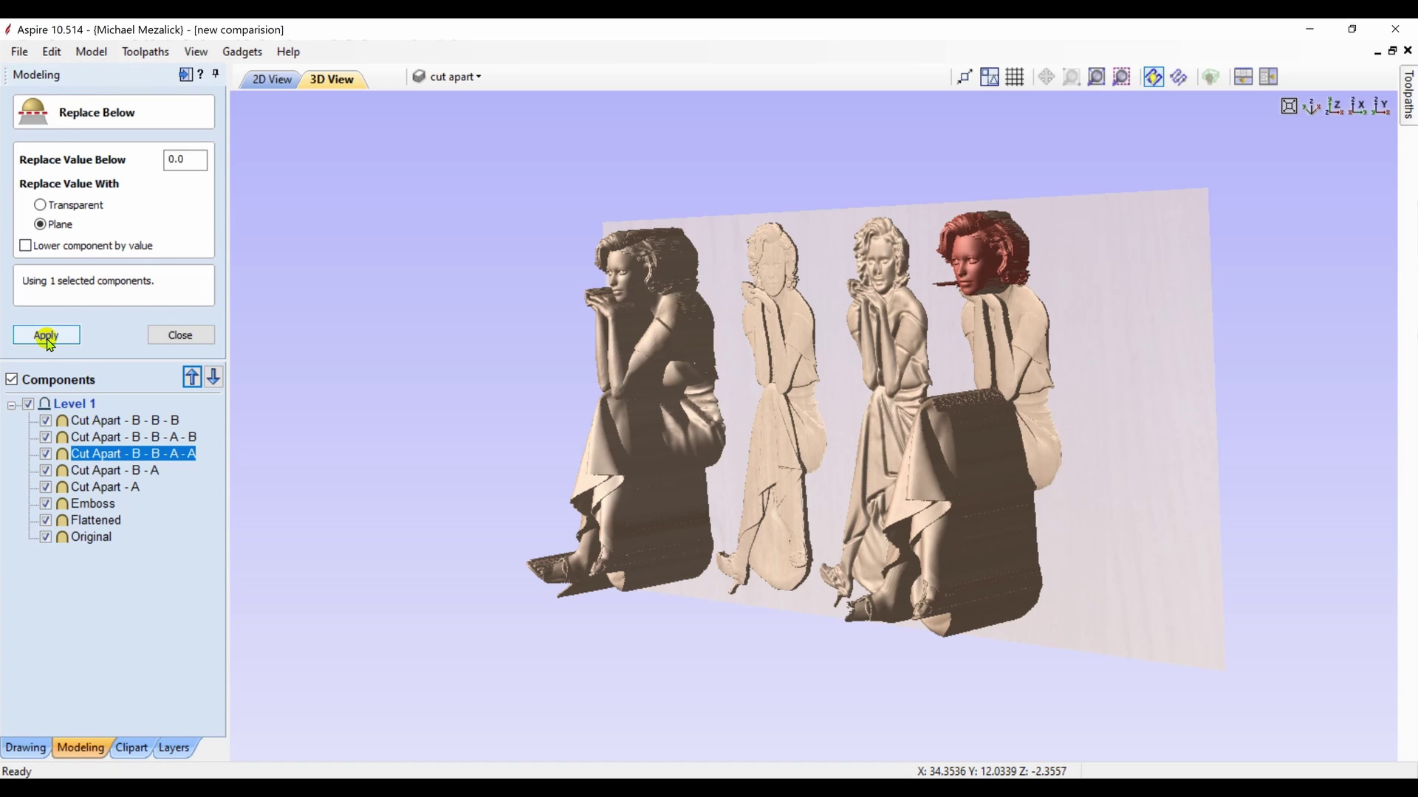
click(179, 336)
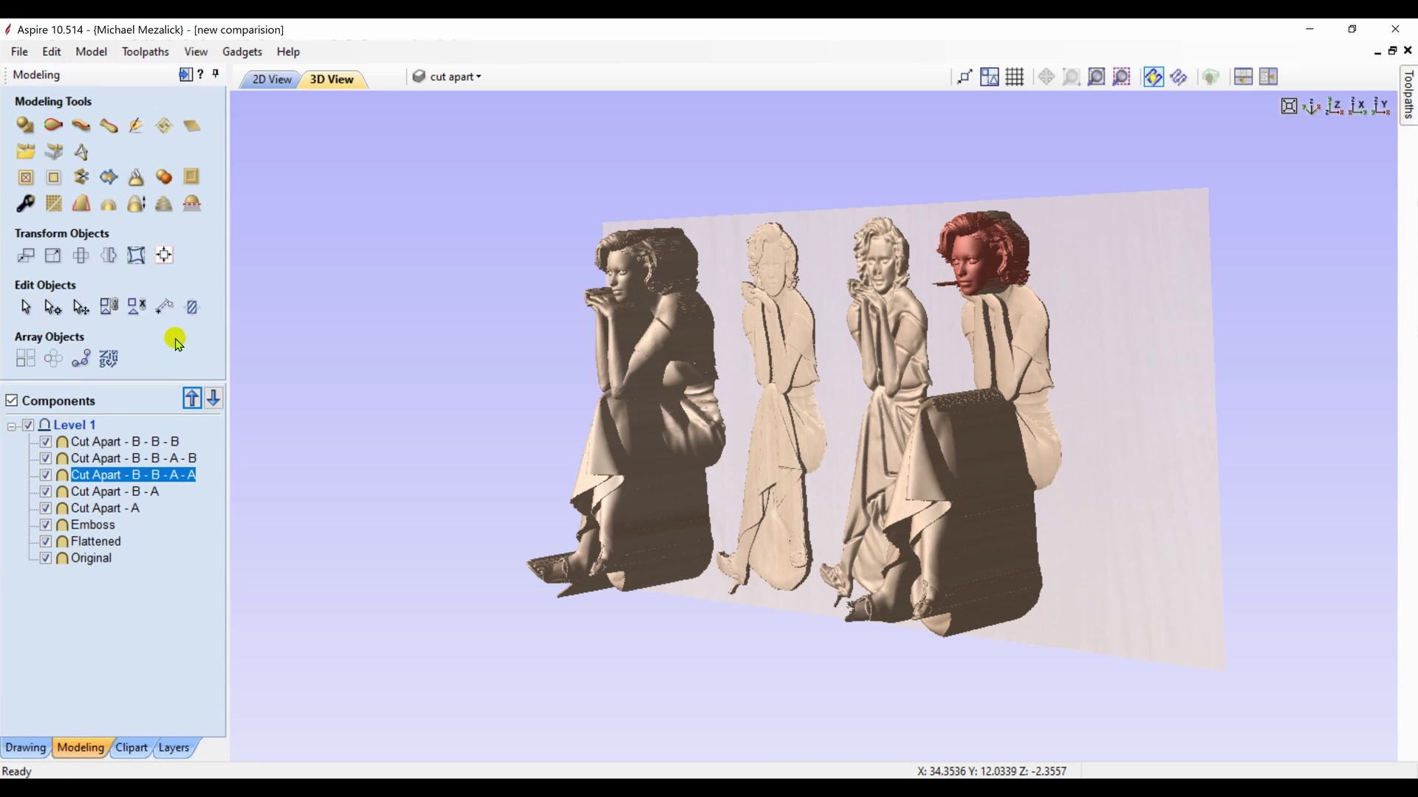
- Set the head piece's shape height to 0.5 in
click(26, 206)
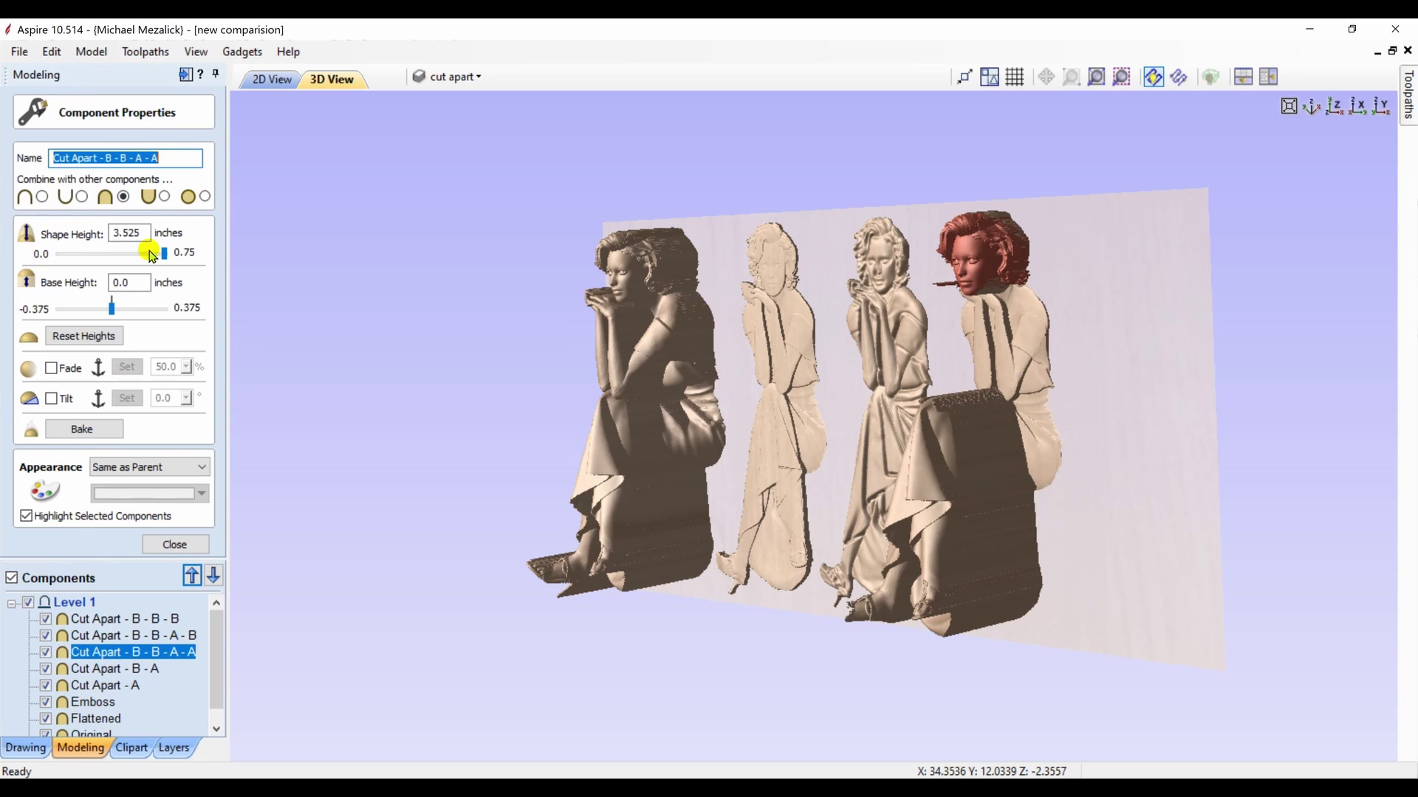
double_click(129, 232)
text(.5)
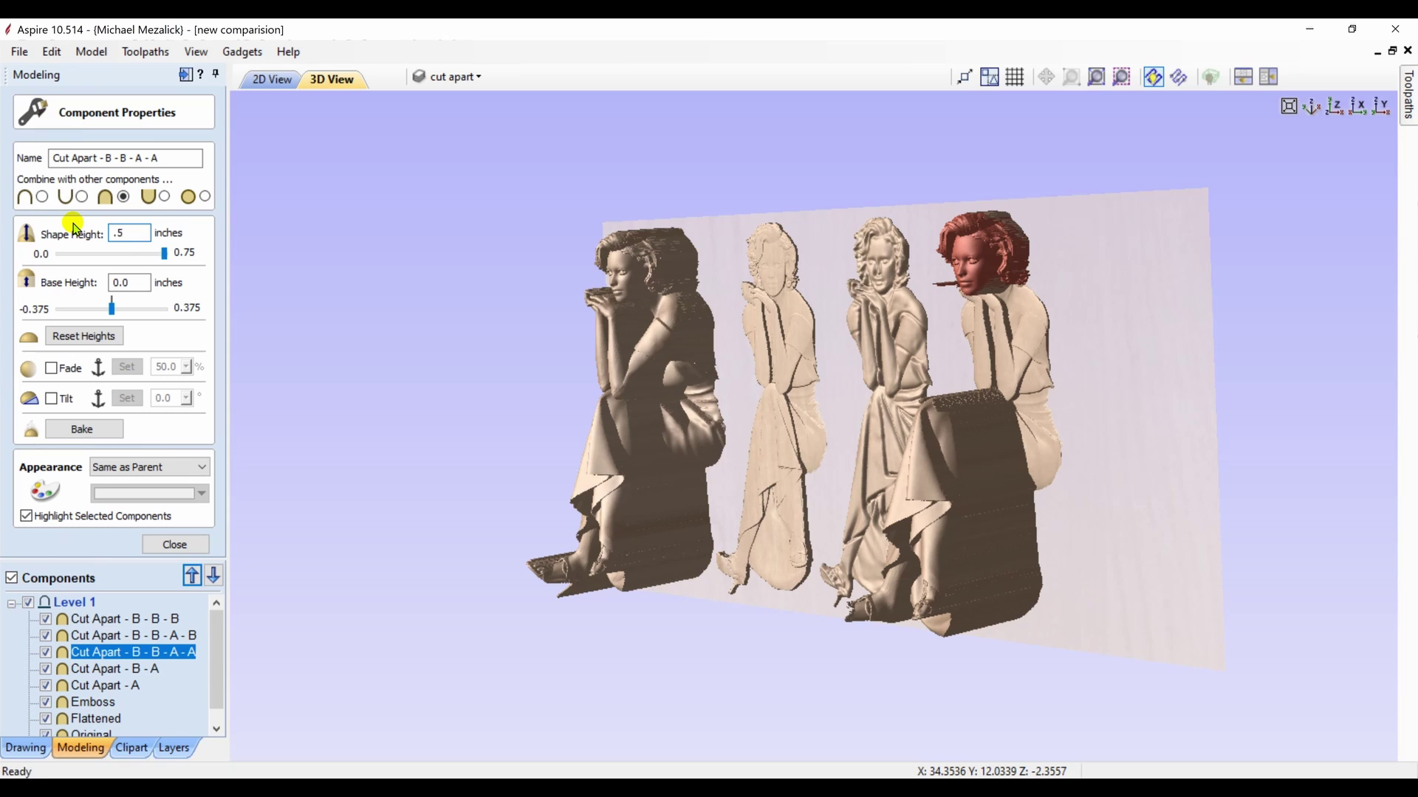
key(Return)
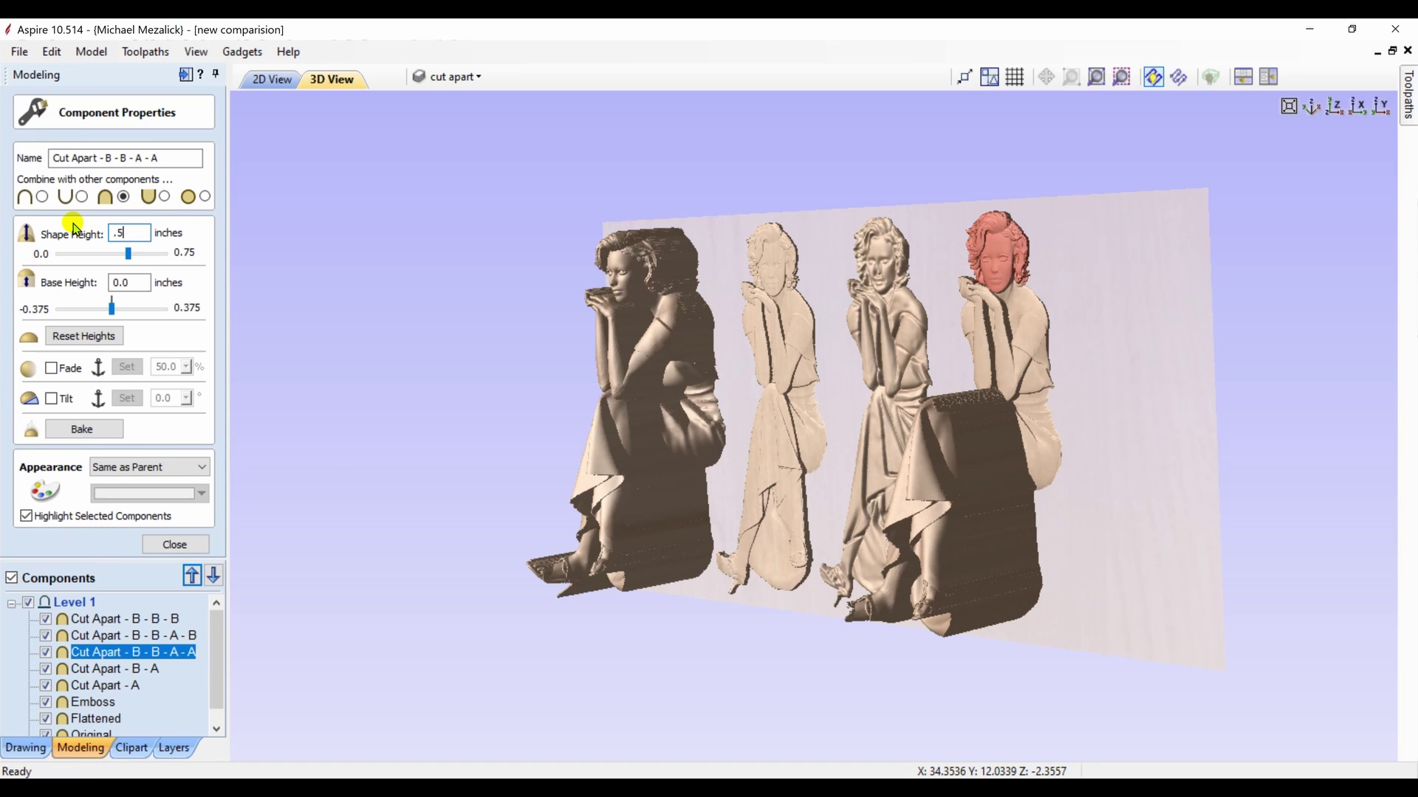
click(173, 545)
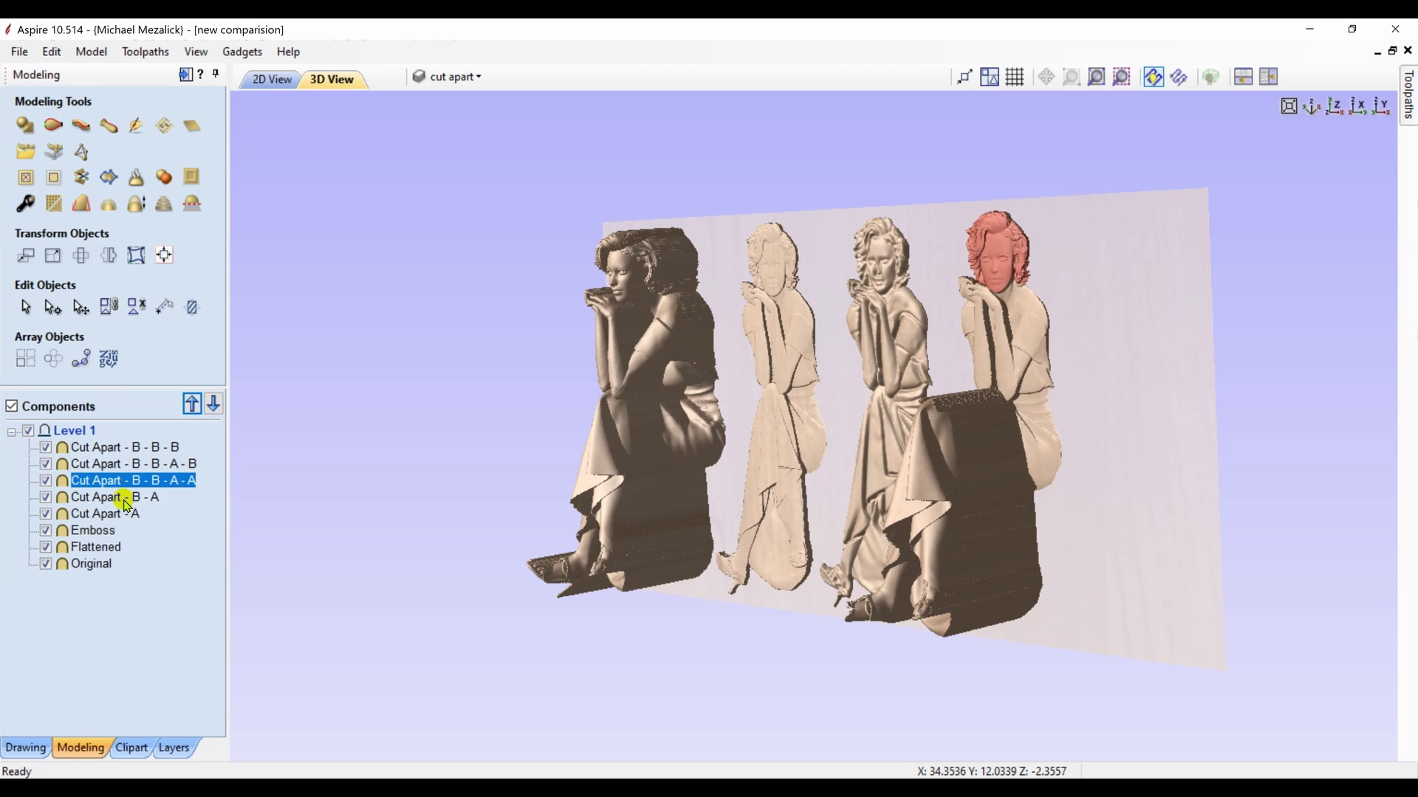
- Lower the drape piece Cut Apart - B - A to a -3 in base height
click(126, 500)
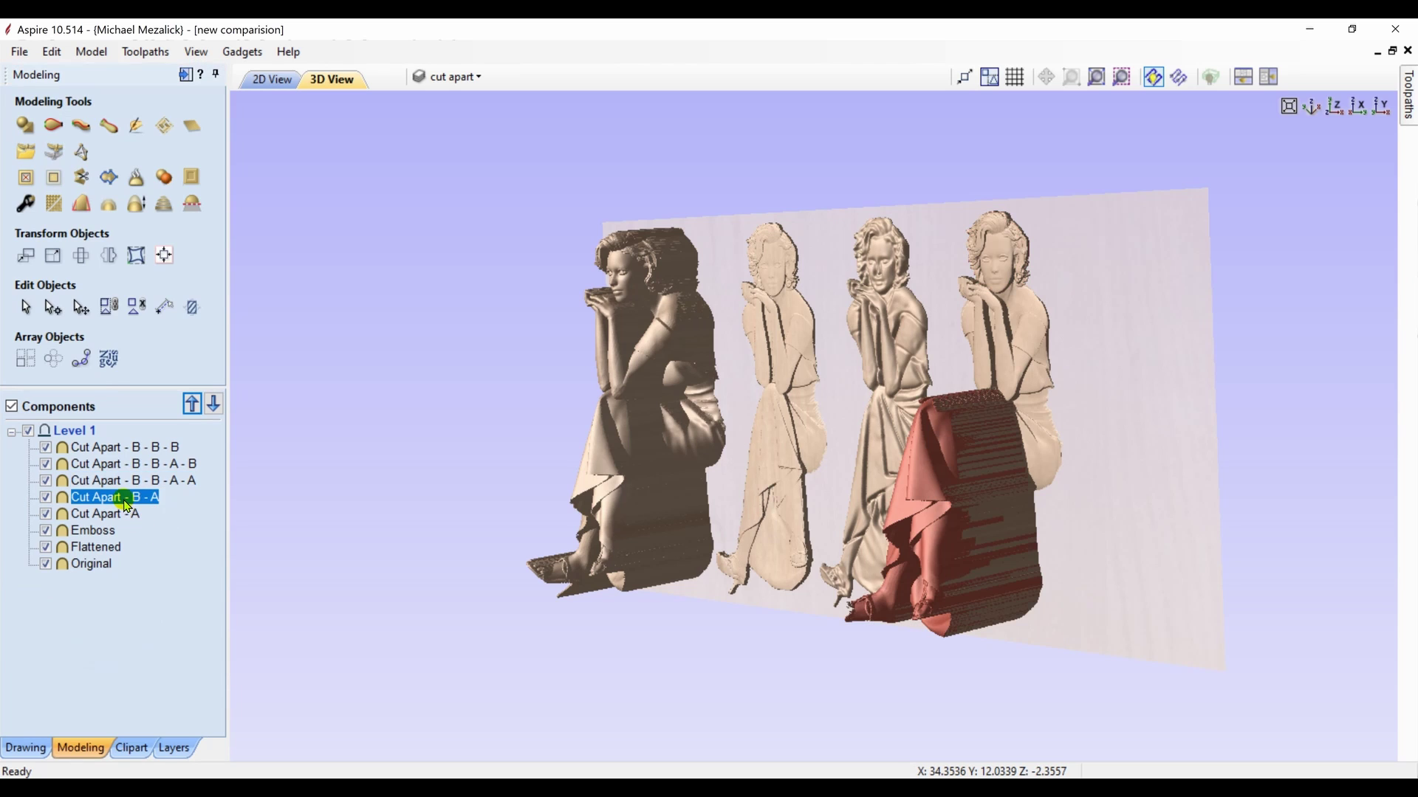
click(26, 205)
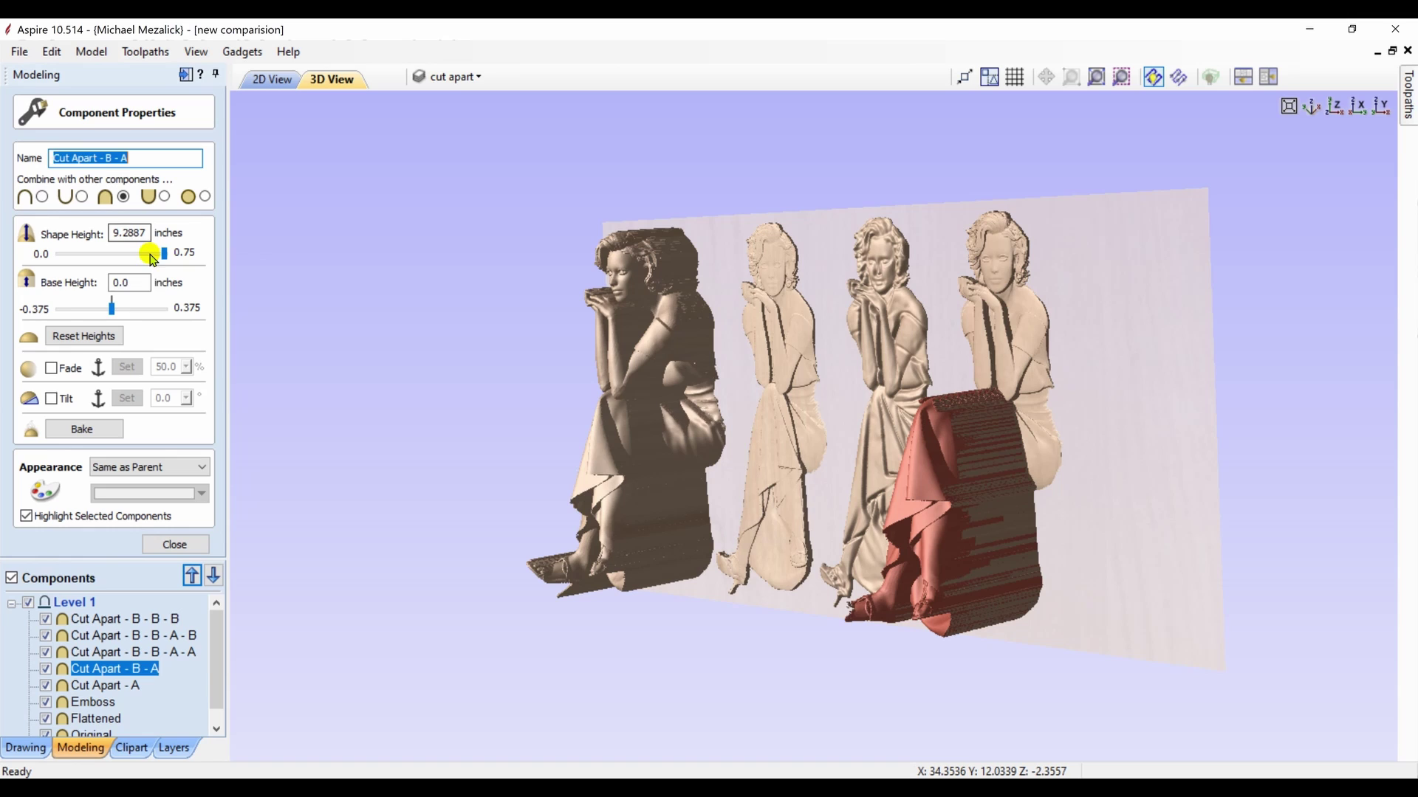
drag(114, 308, 49, 309)
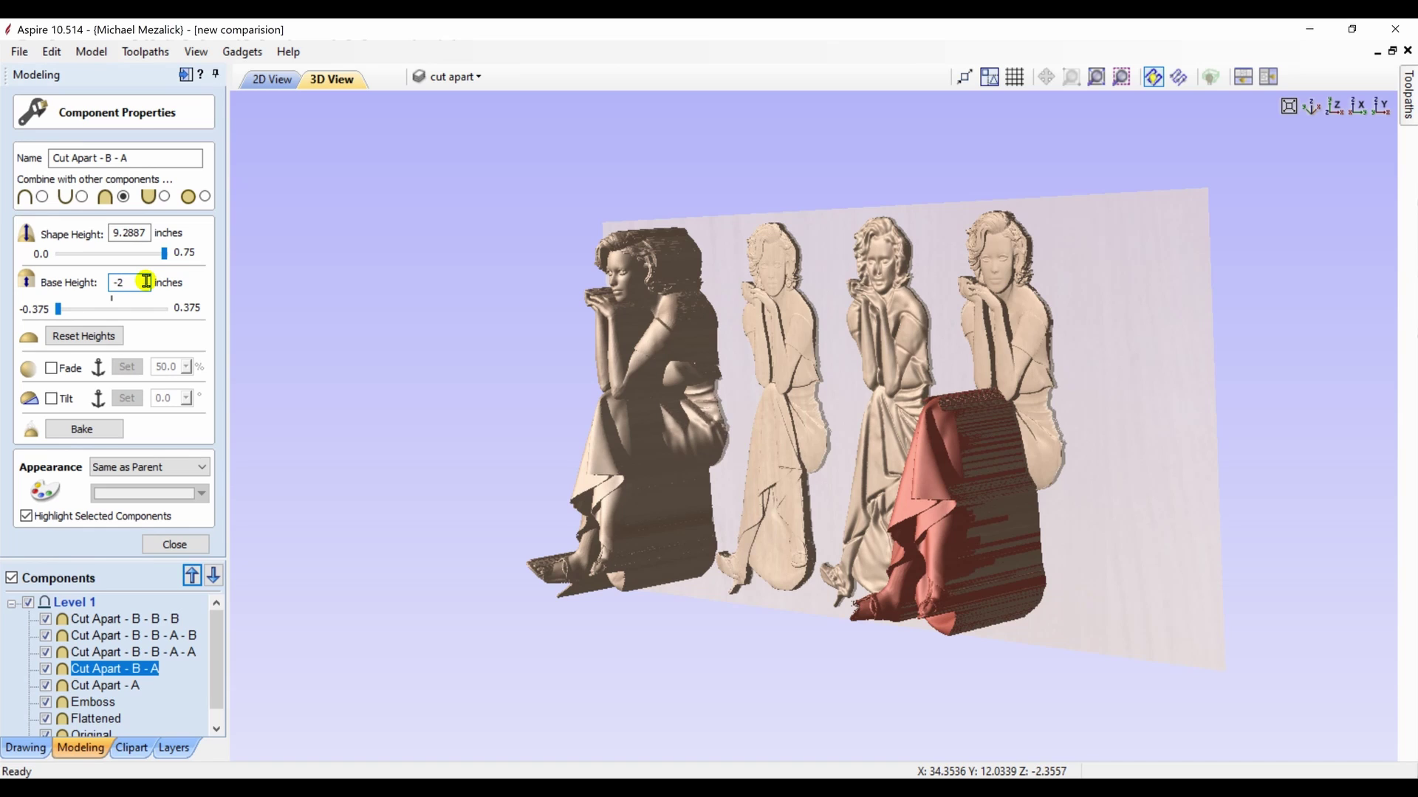
key(Return)
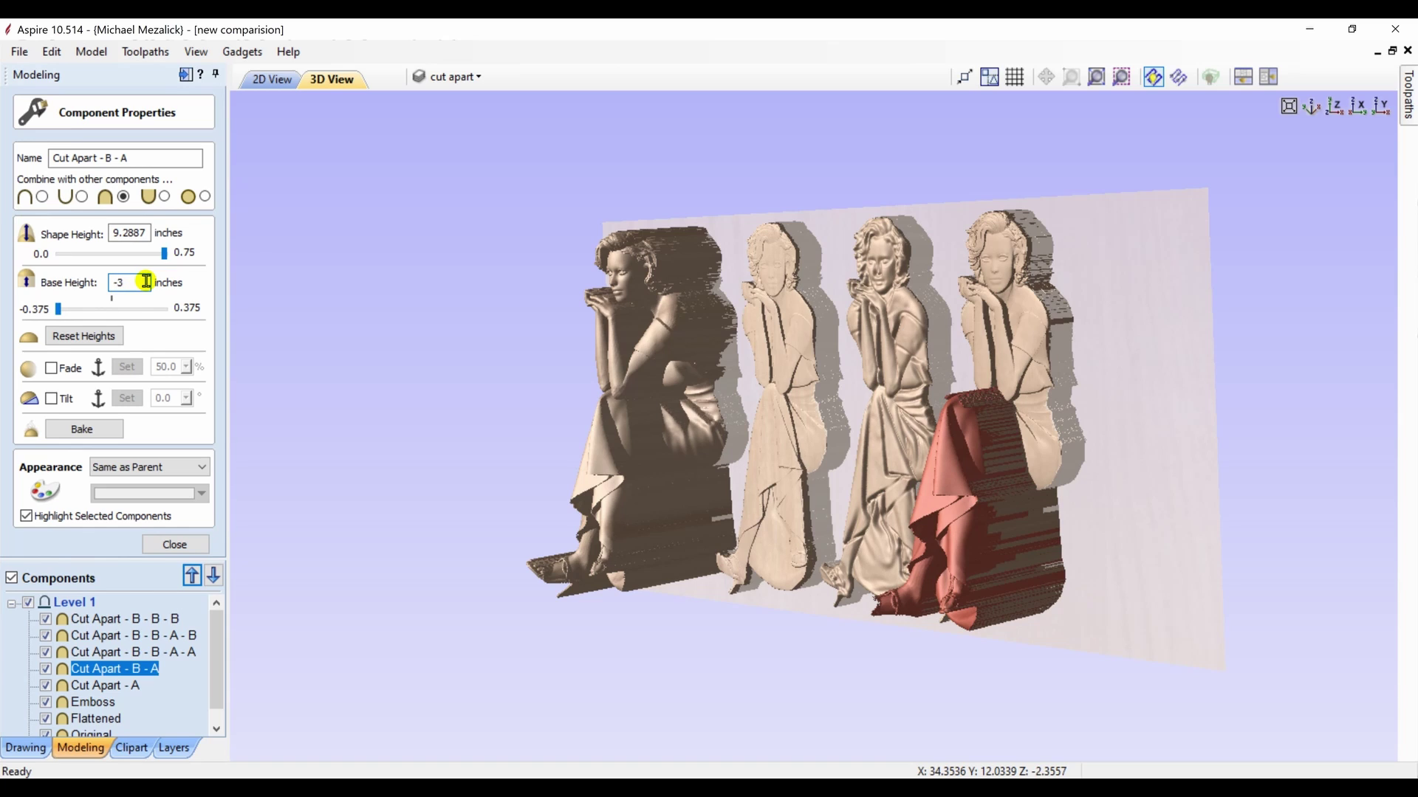
key(Return)
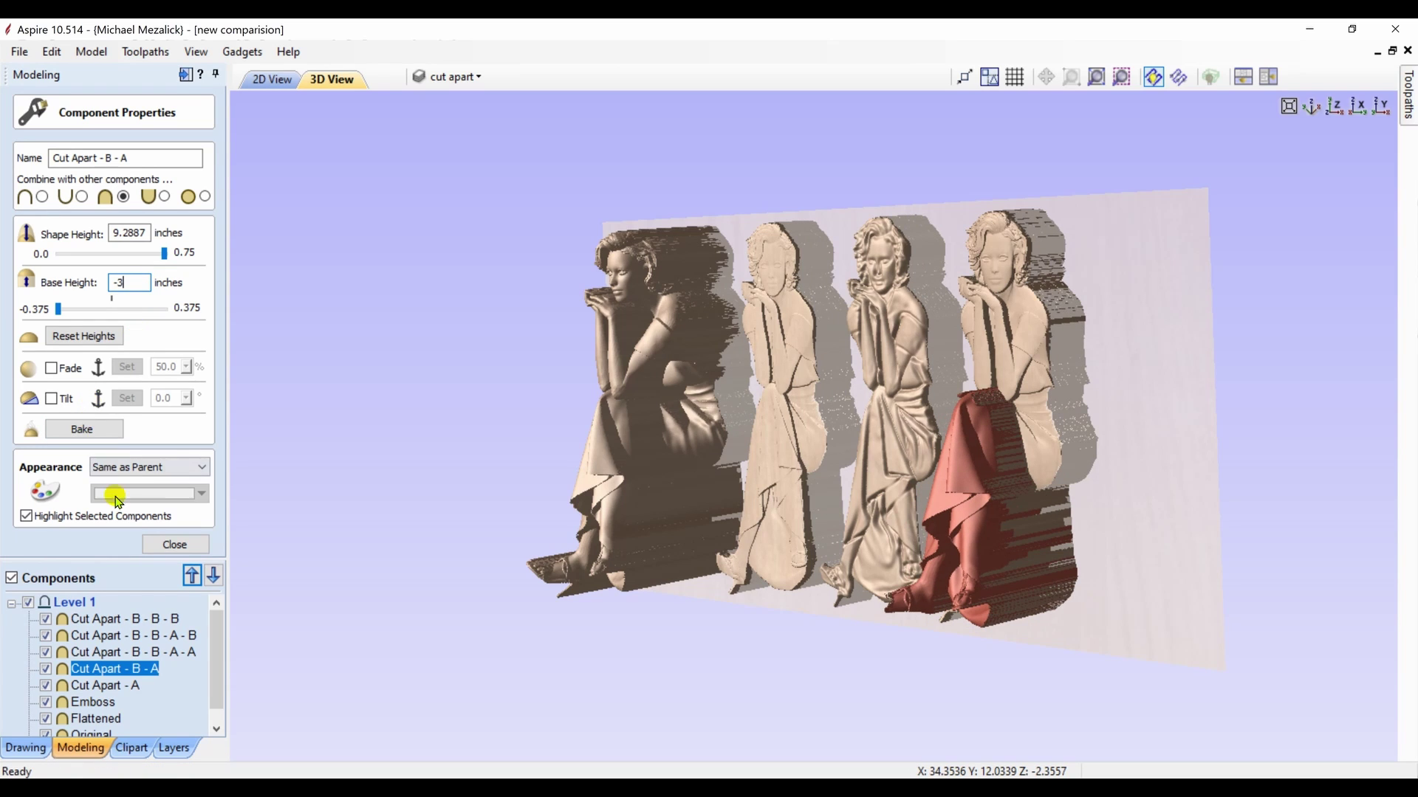
click(169, 544)
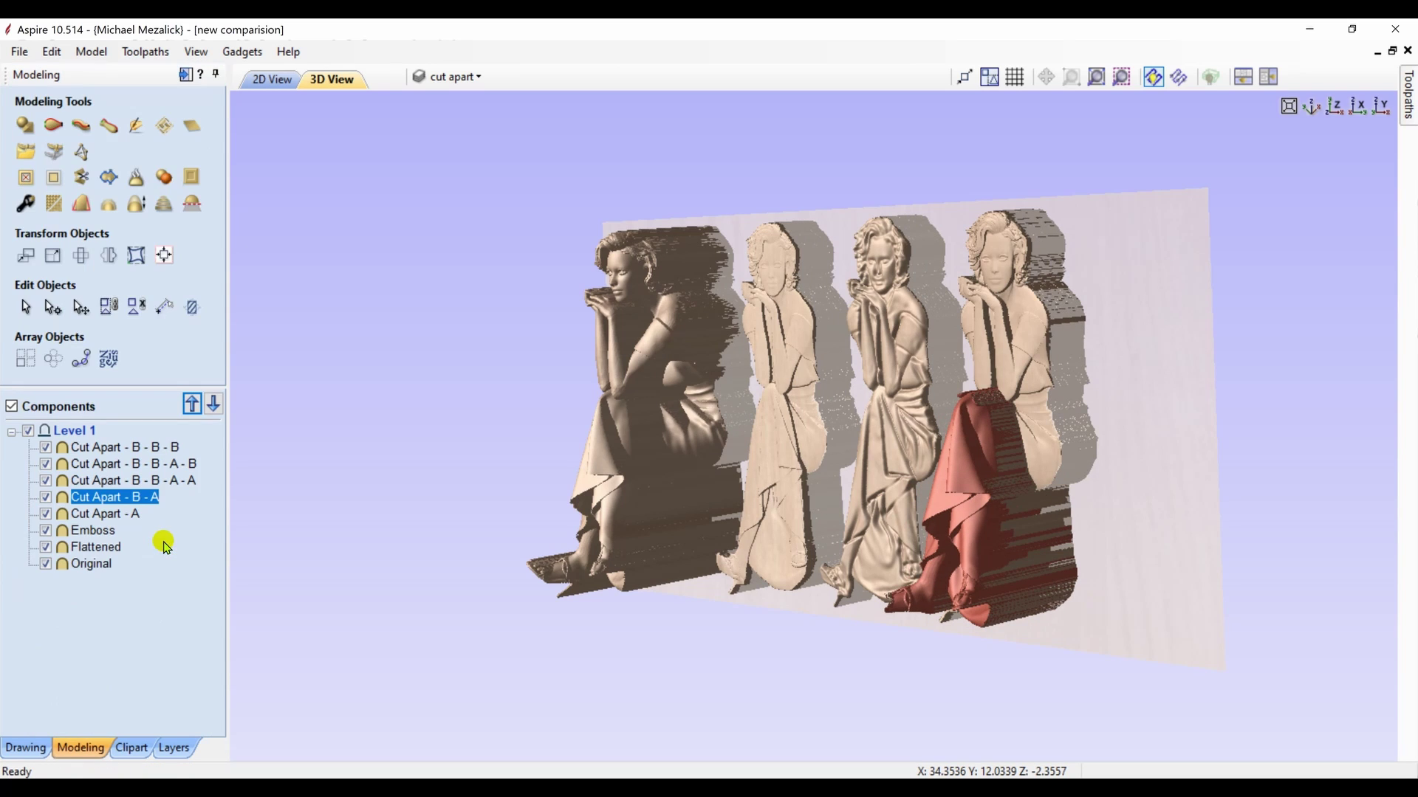
- Replace everything below zero in the drape piece with a plane
click(191, 204)
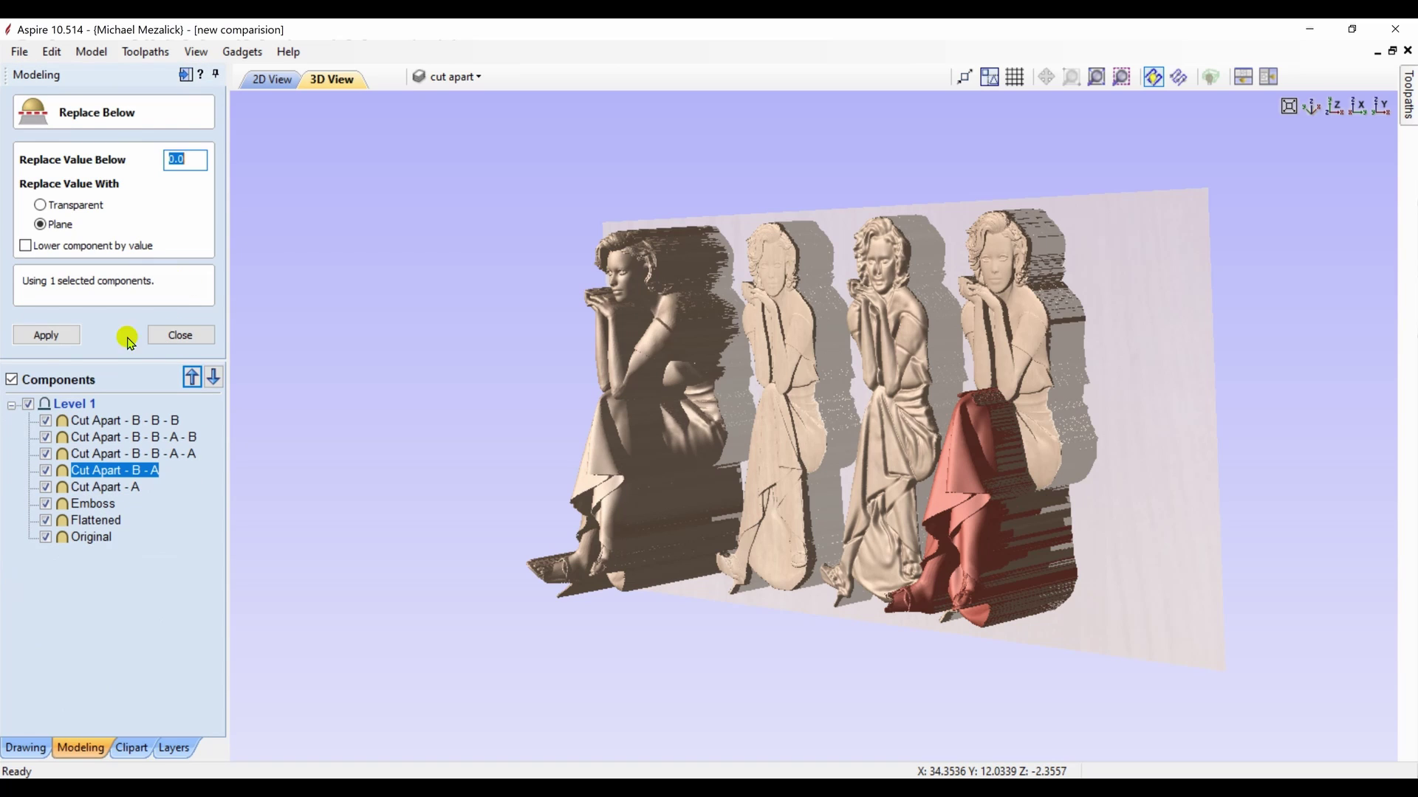
click(44, 335)
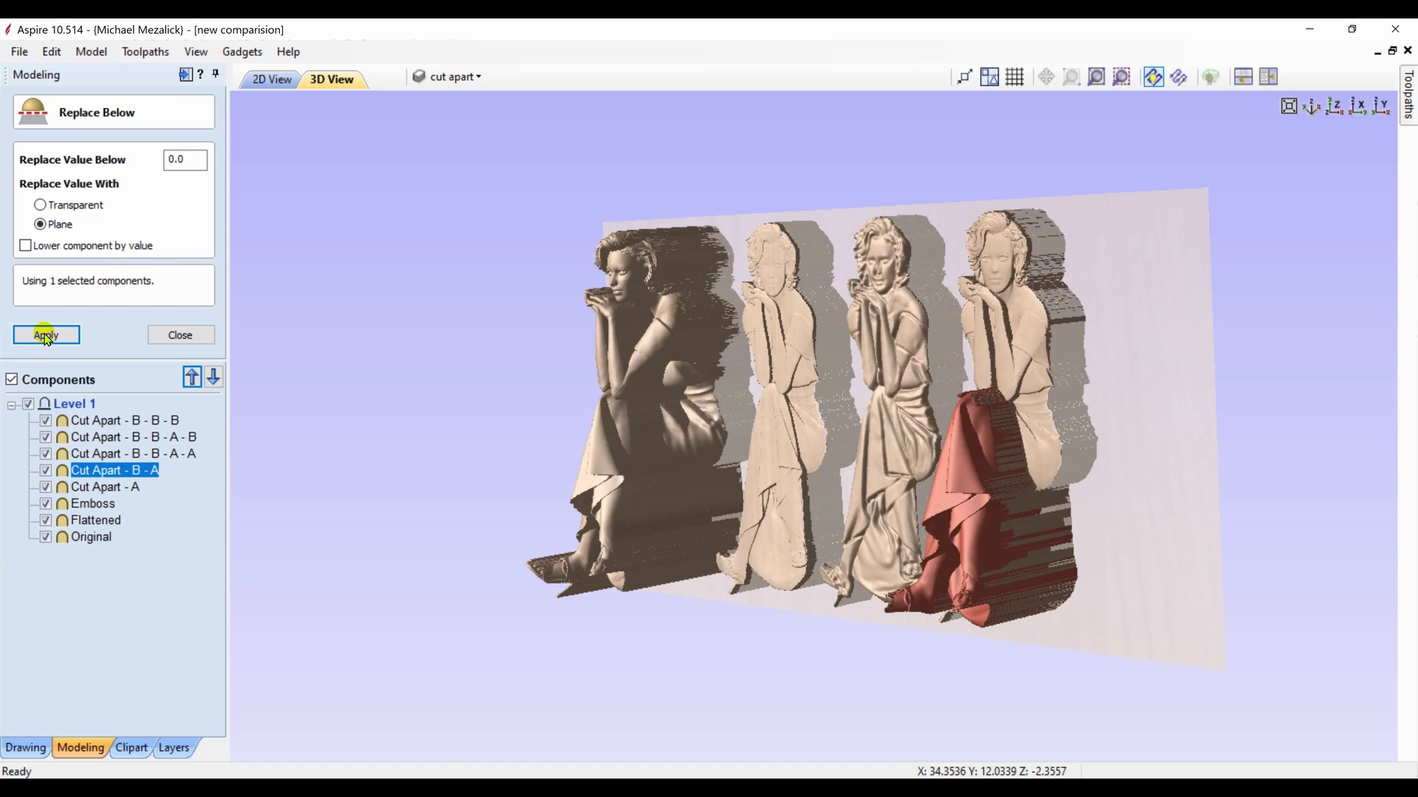
click(188, 334)
- Set the drape piece's shape height to 0.5 in
click(27, 209)
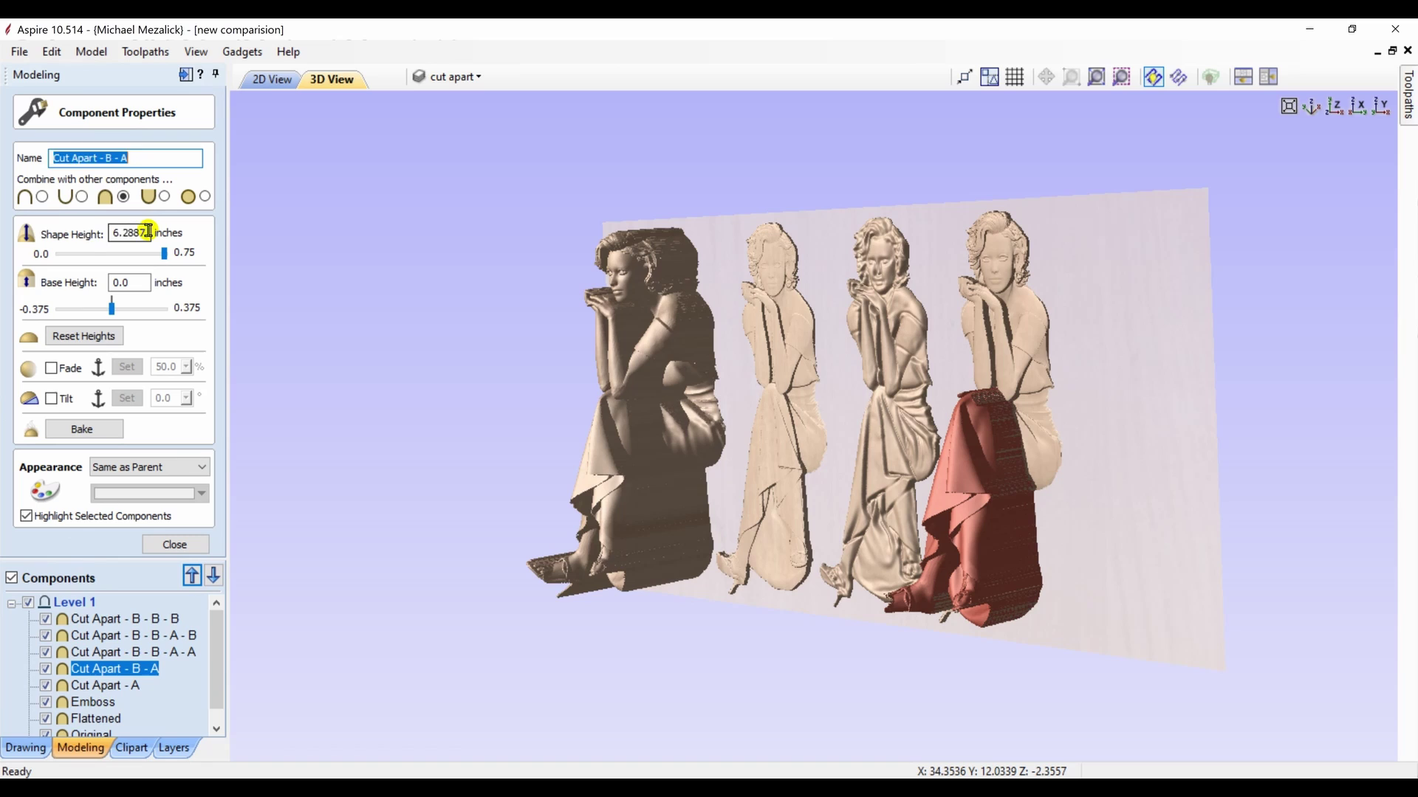
click(140, 233)
text(.5)
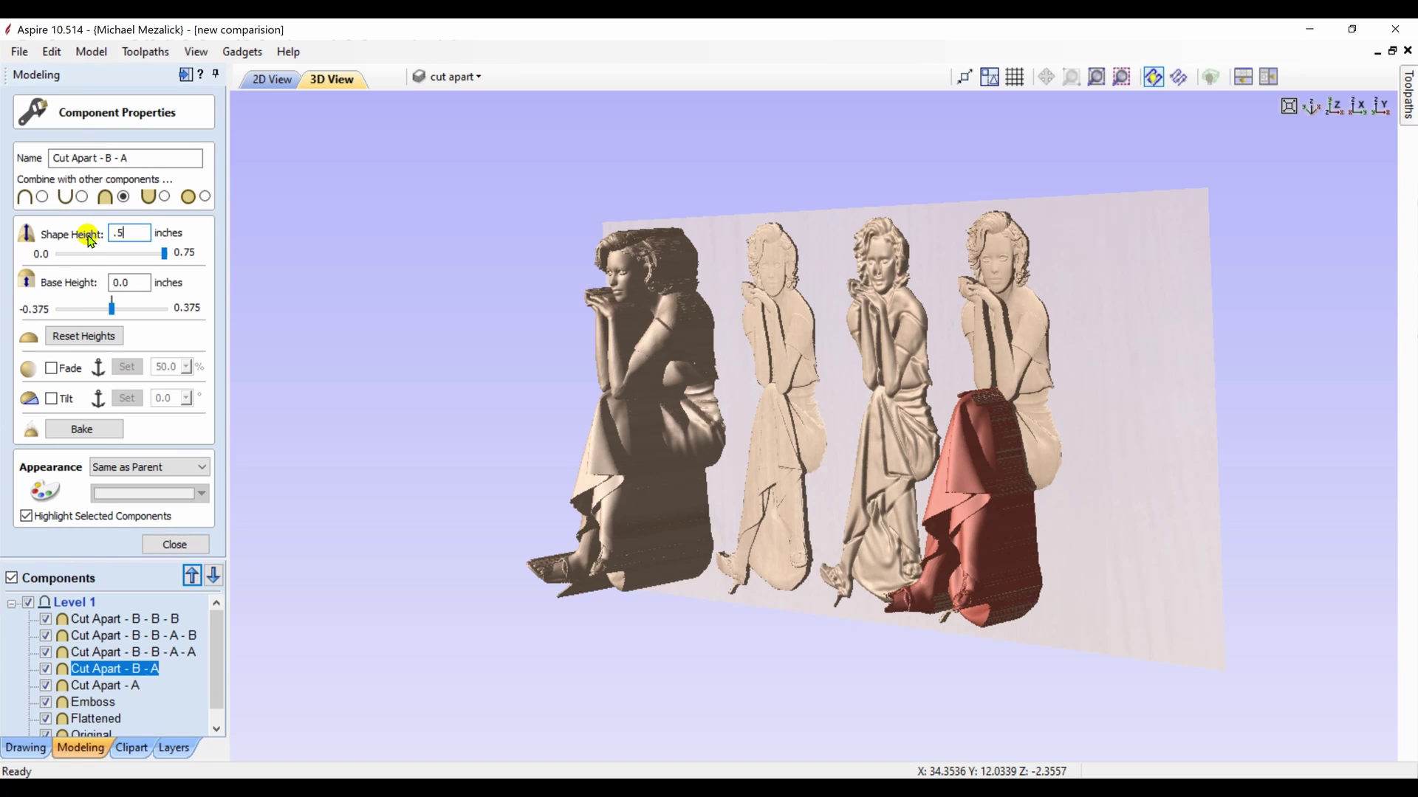
key(Return)
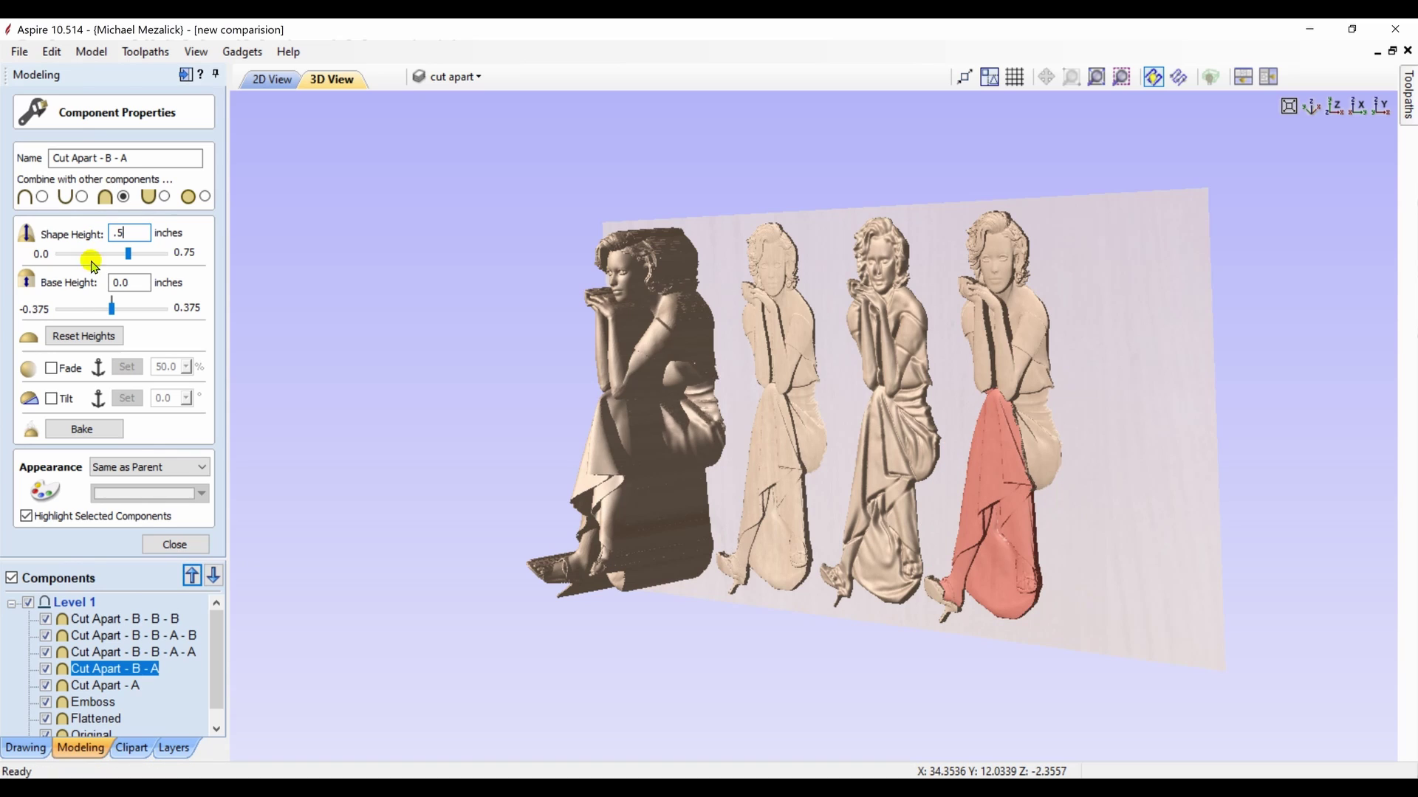
- Check that the shoe piece Cut Apart - A already has a 0.5 in height
click(164, 544)
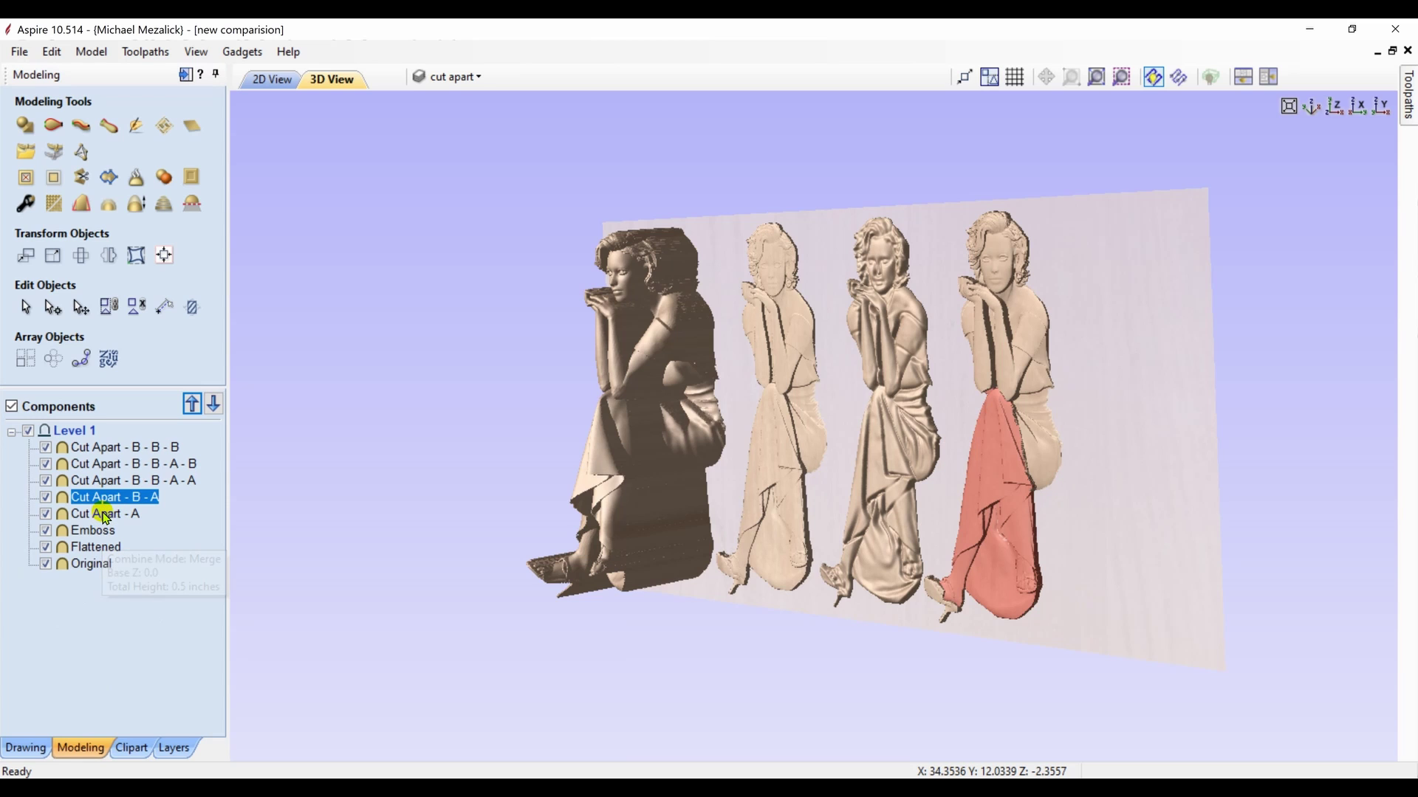
click(106, 515)
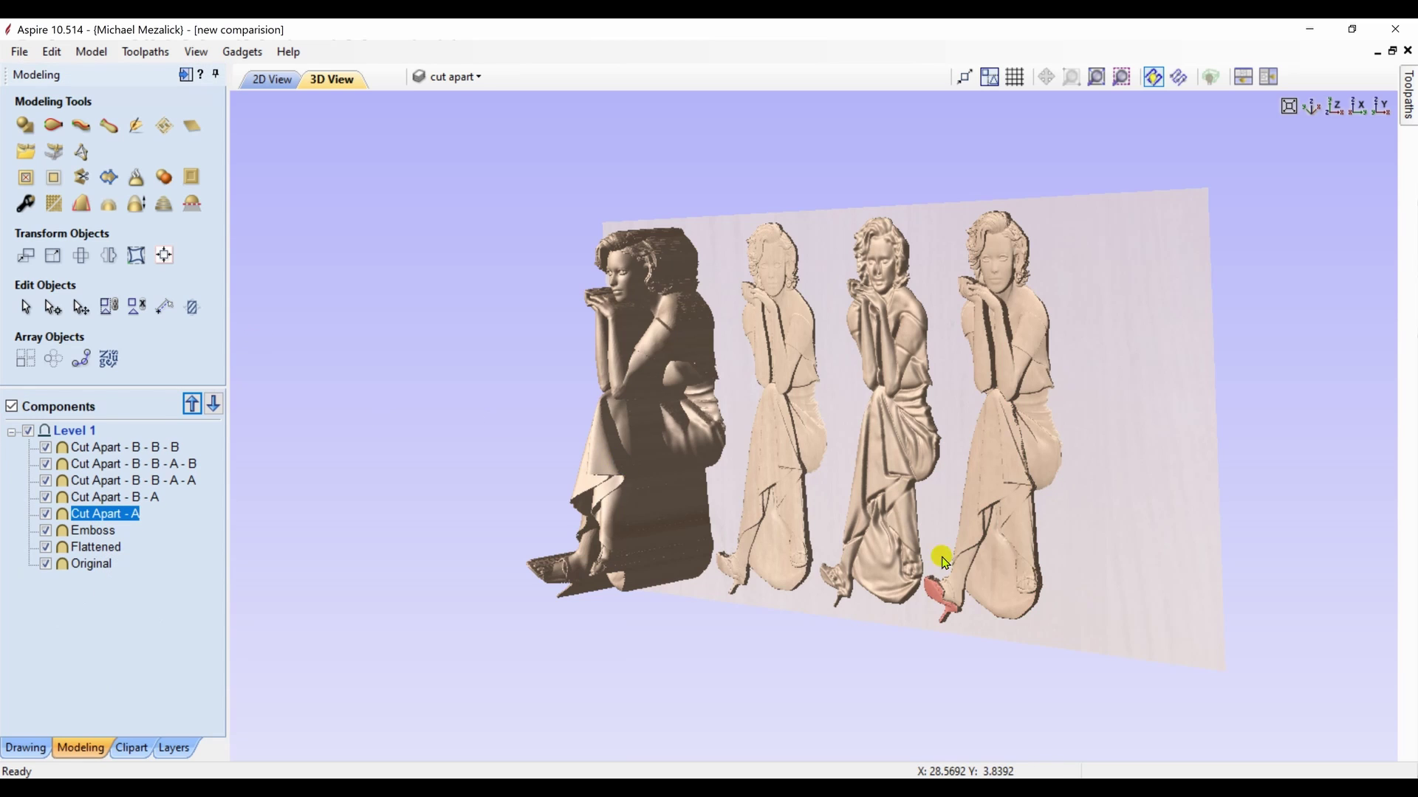
drag(937, 564, 781, 495)
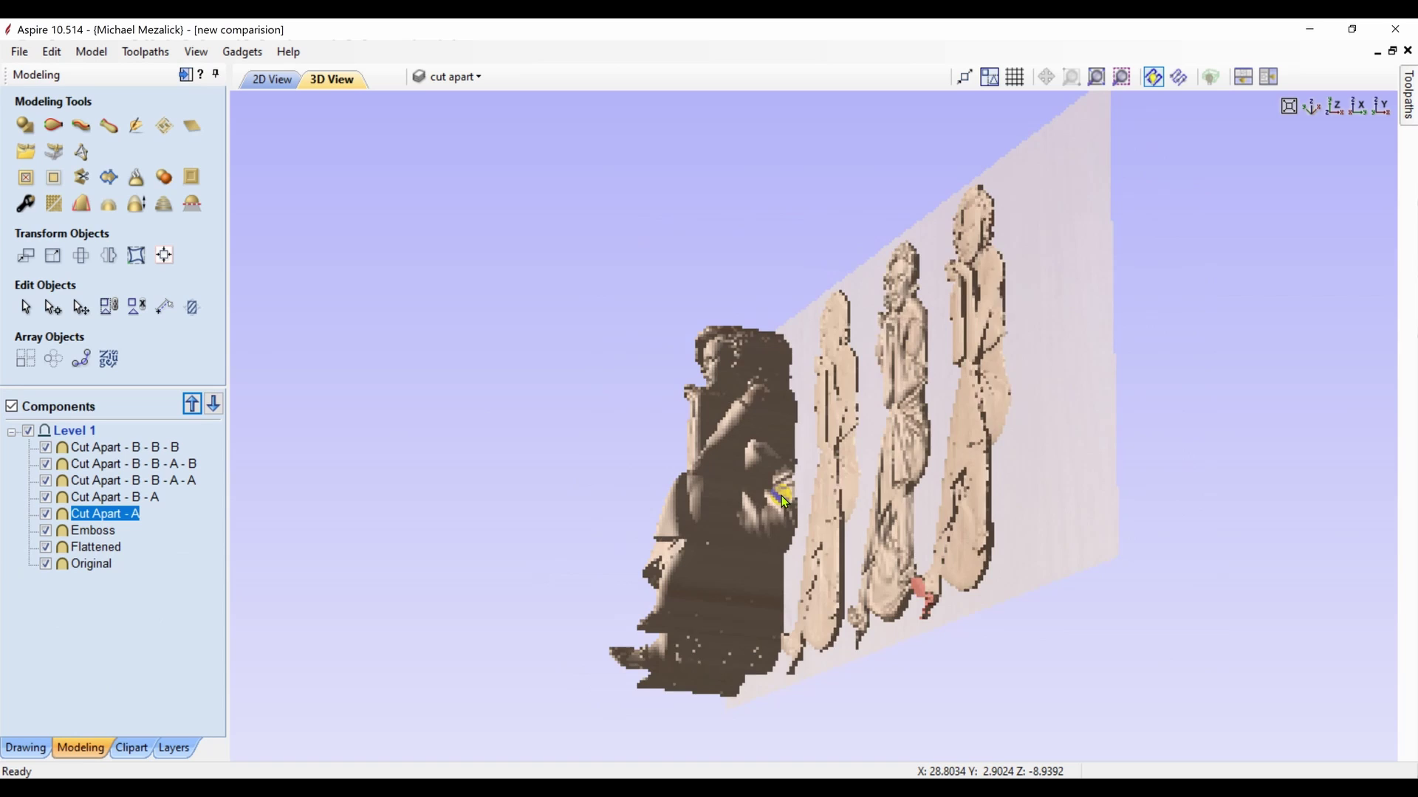
click(27, 204)
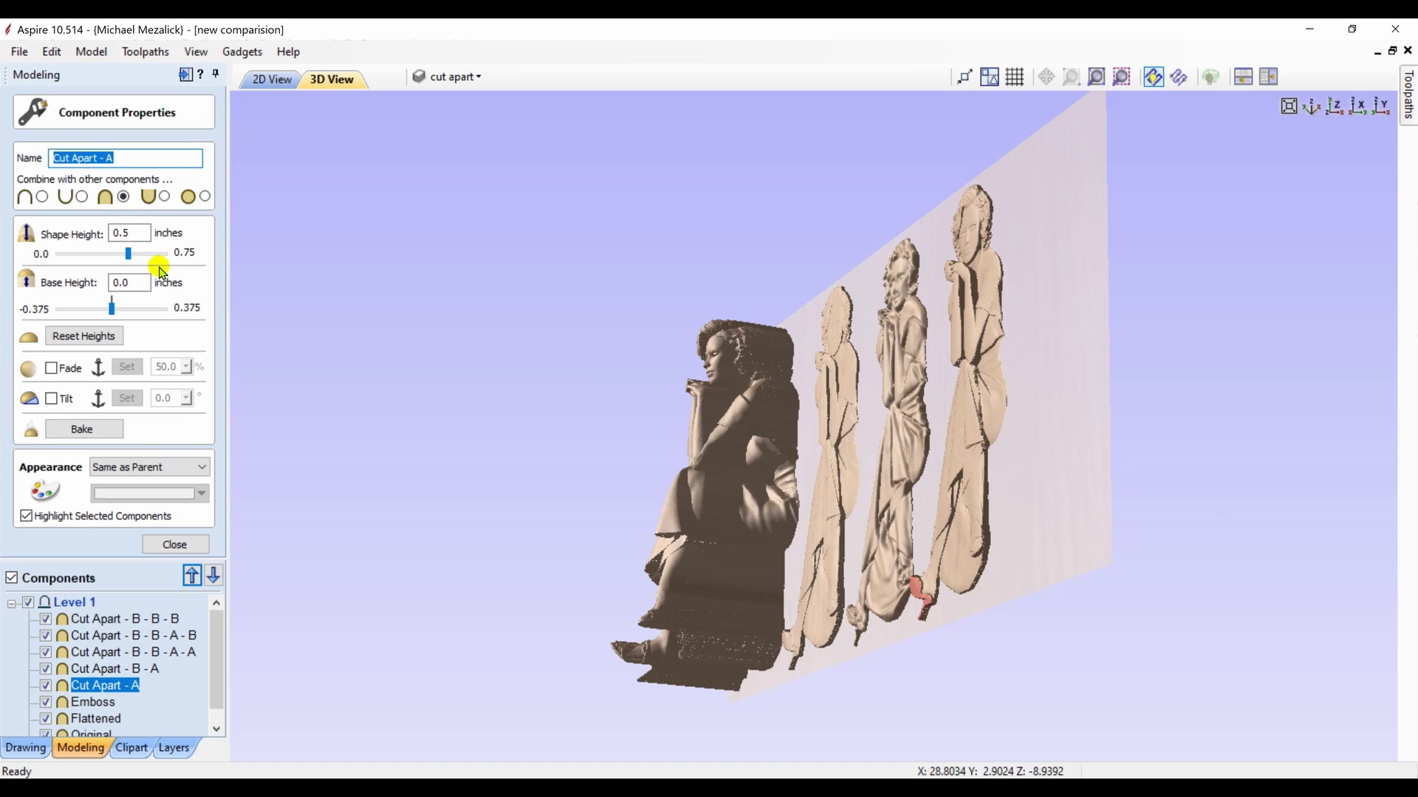
click(174, 545)
- Return to the front view and select all five Cut Apart pieces, Cut Apart - A through Cut Apart - B - B - B
click(1334, 106)
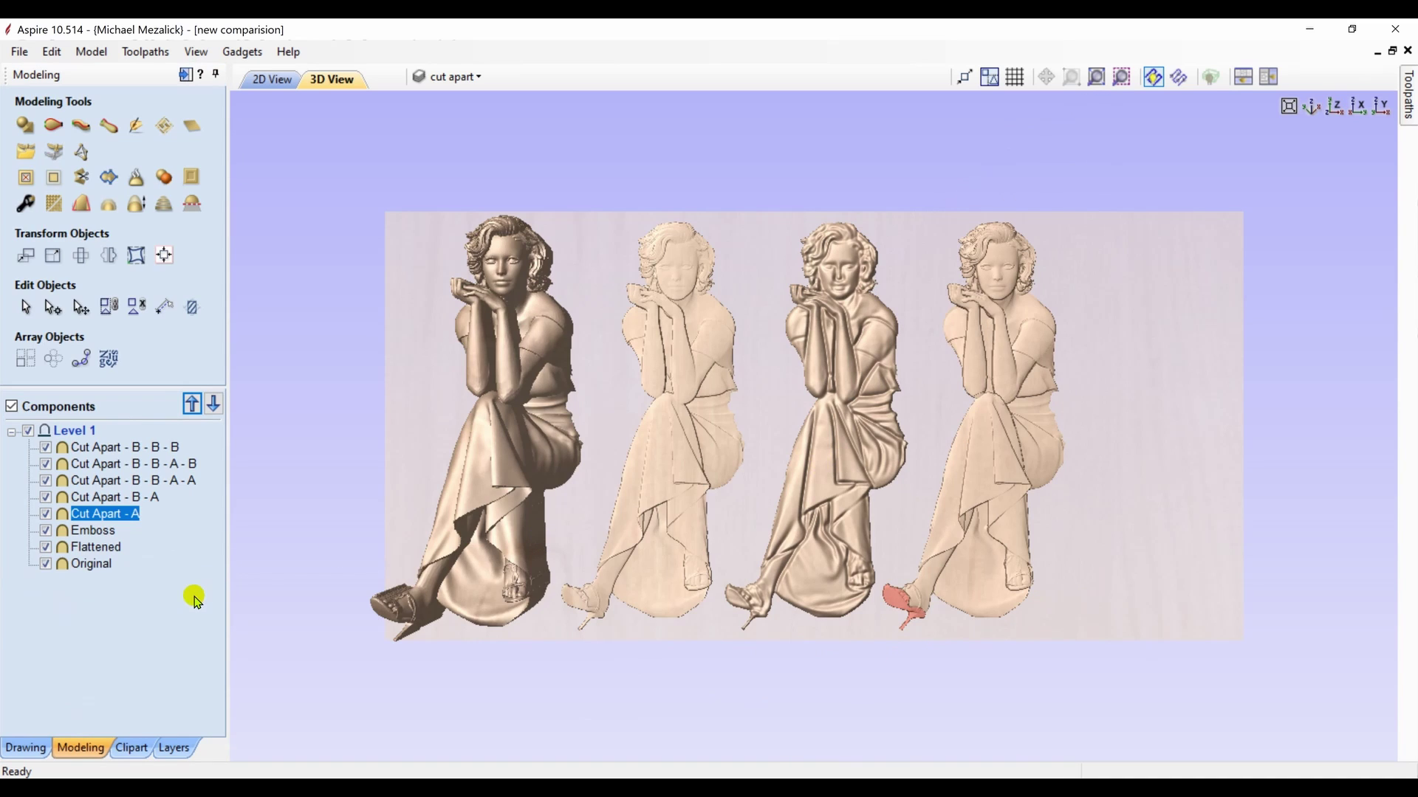
click(147, 618)
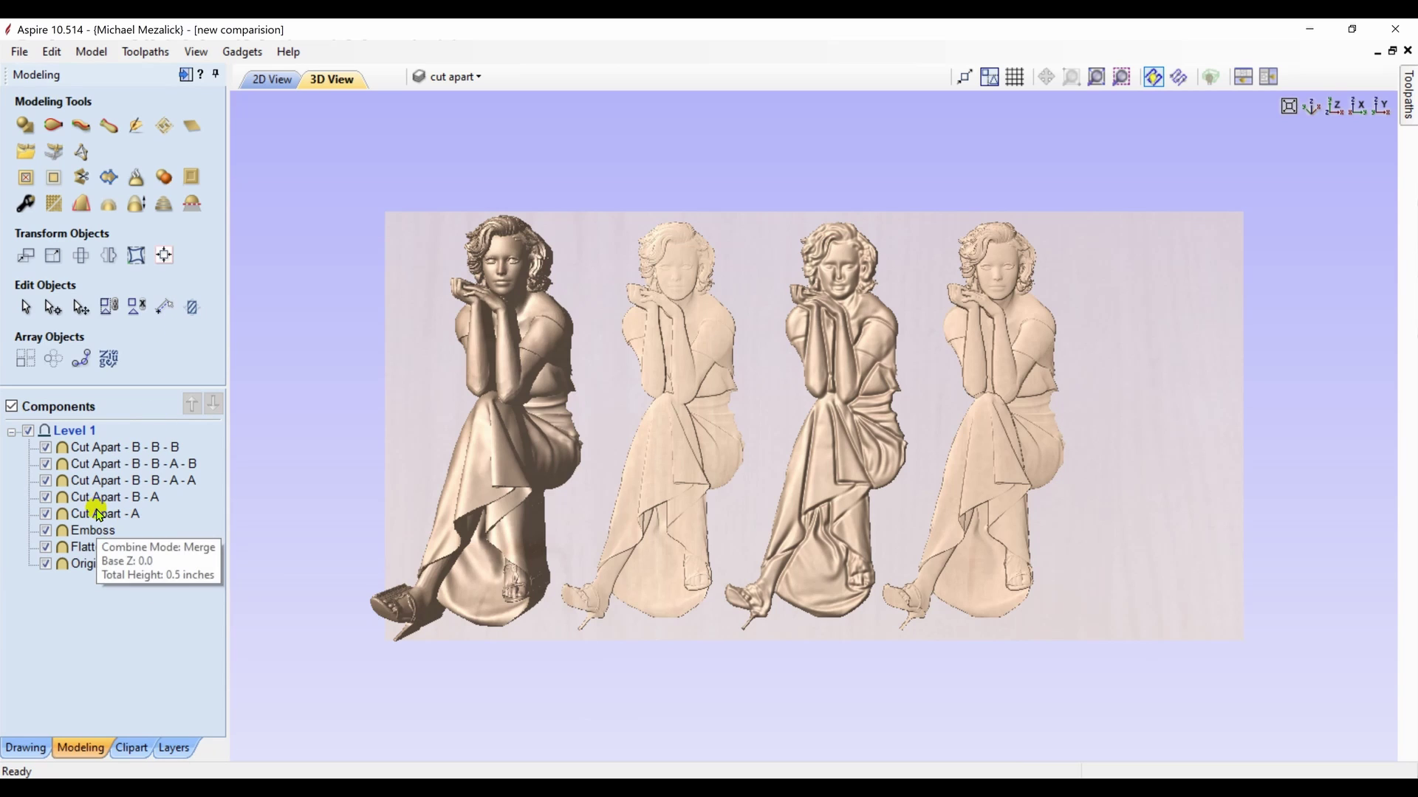
click(98, 514)
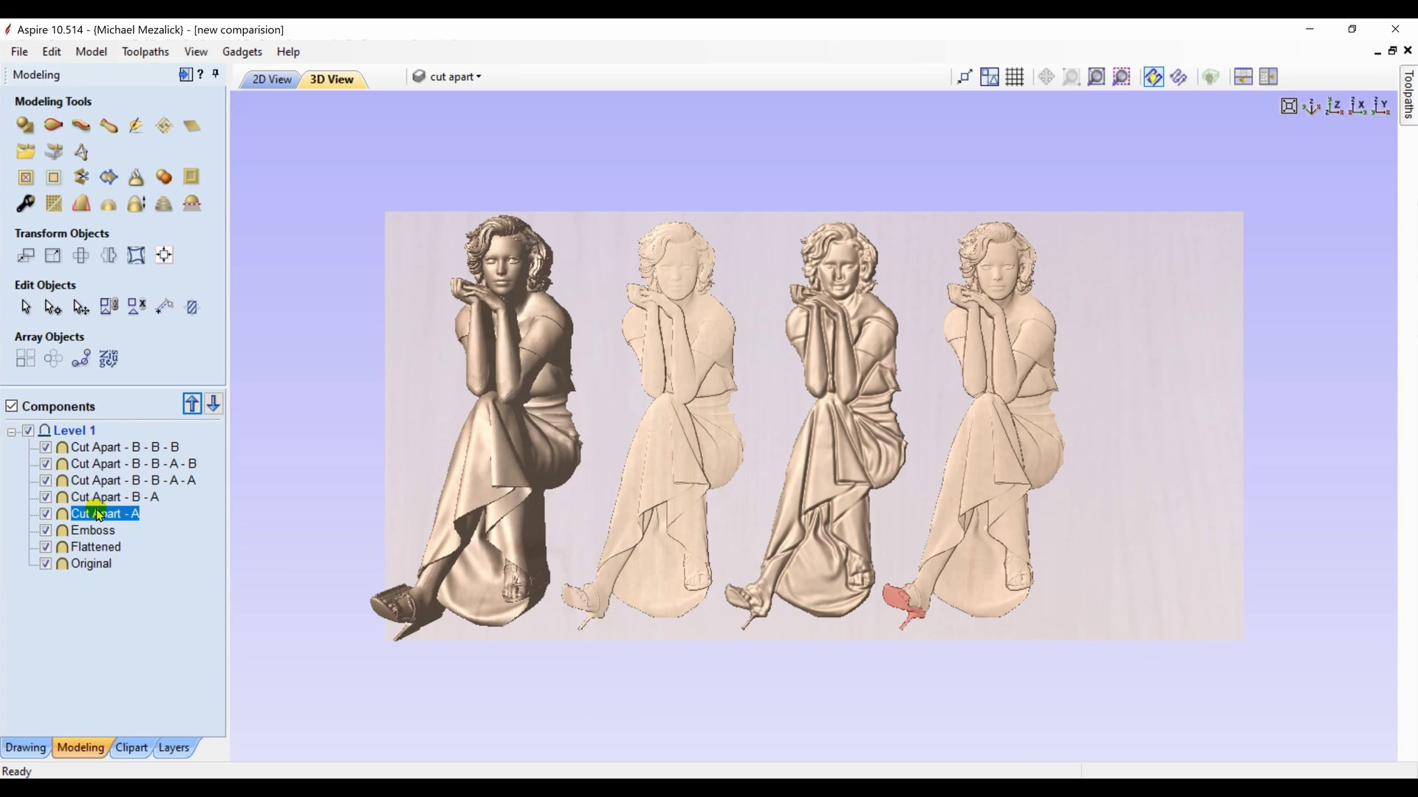
shift+click(106, 449)
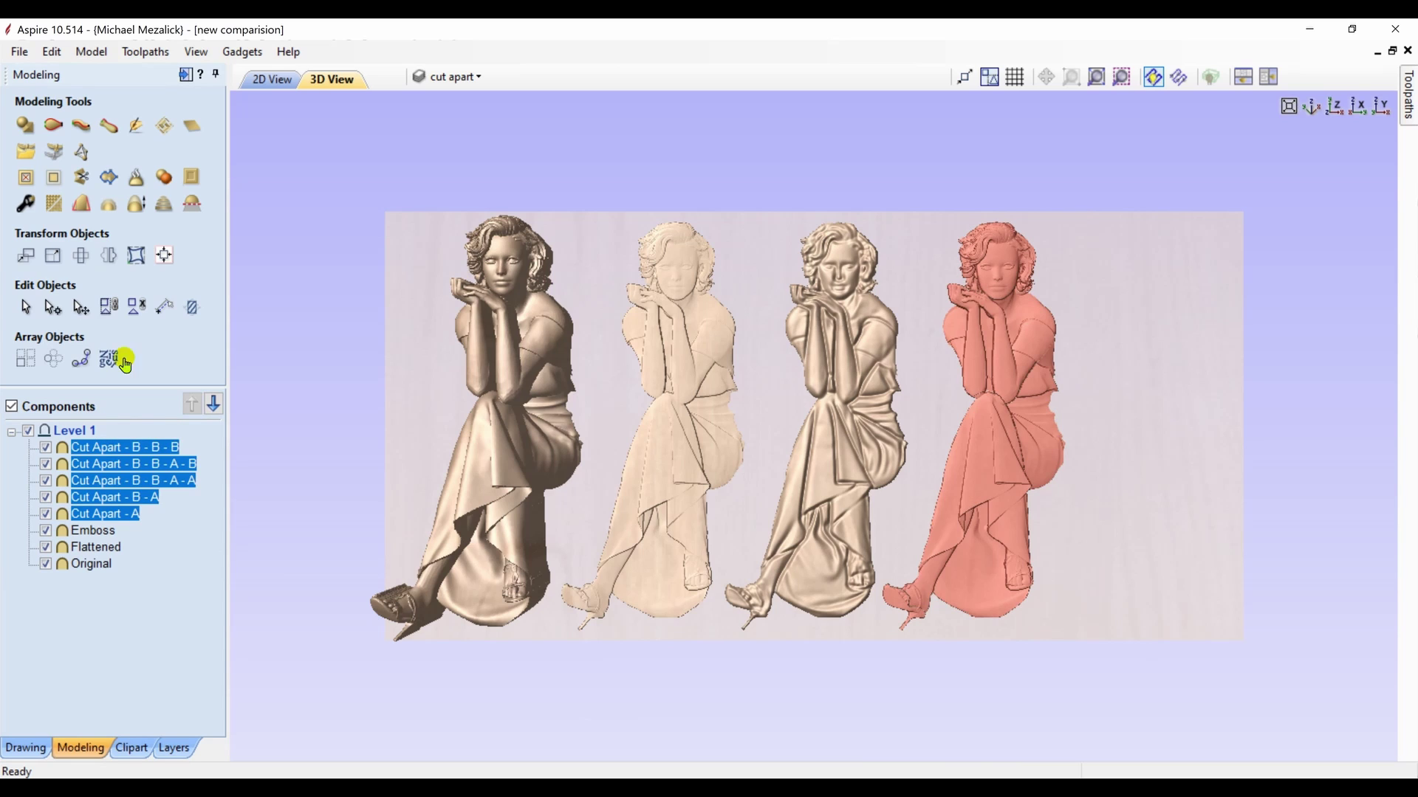
- Bake the five pieces into Cut Apart - A - Baked, confirm its 0.5 in height, then deselect
click(139, 181)
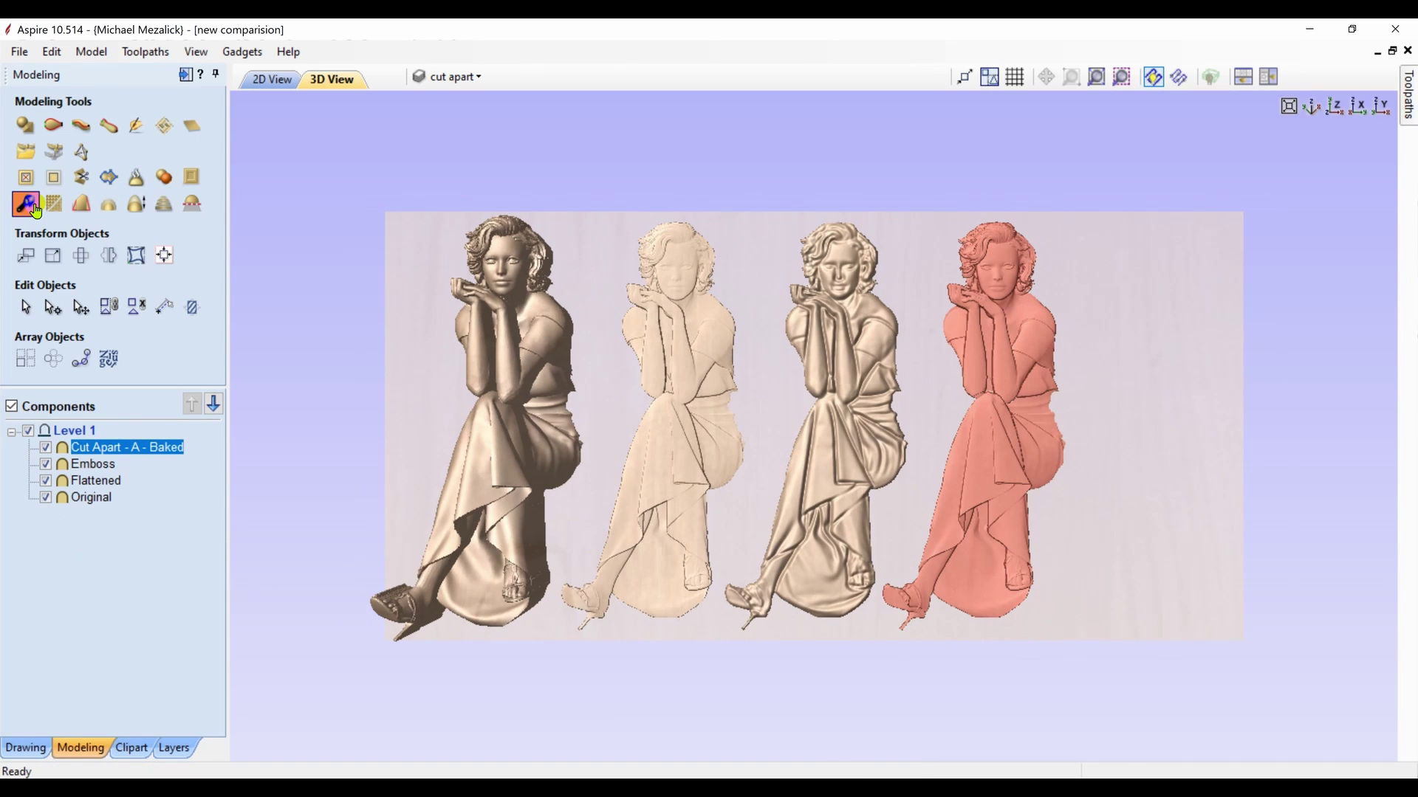
click(26, 204)
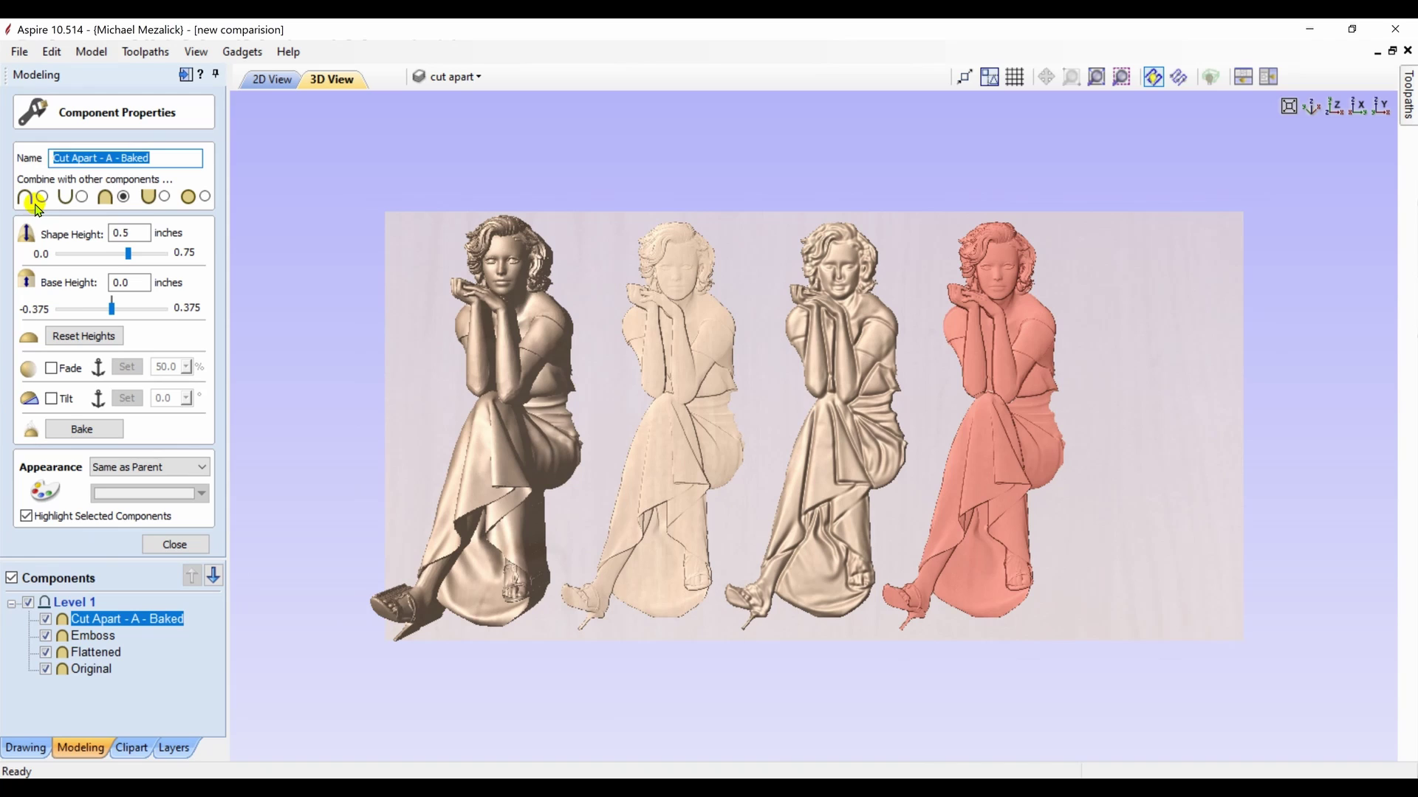
click(175, 544)
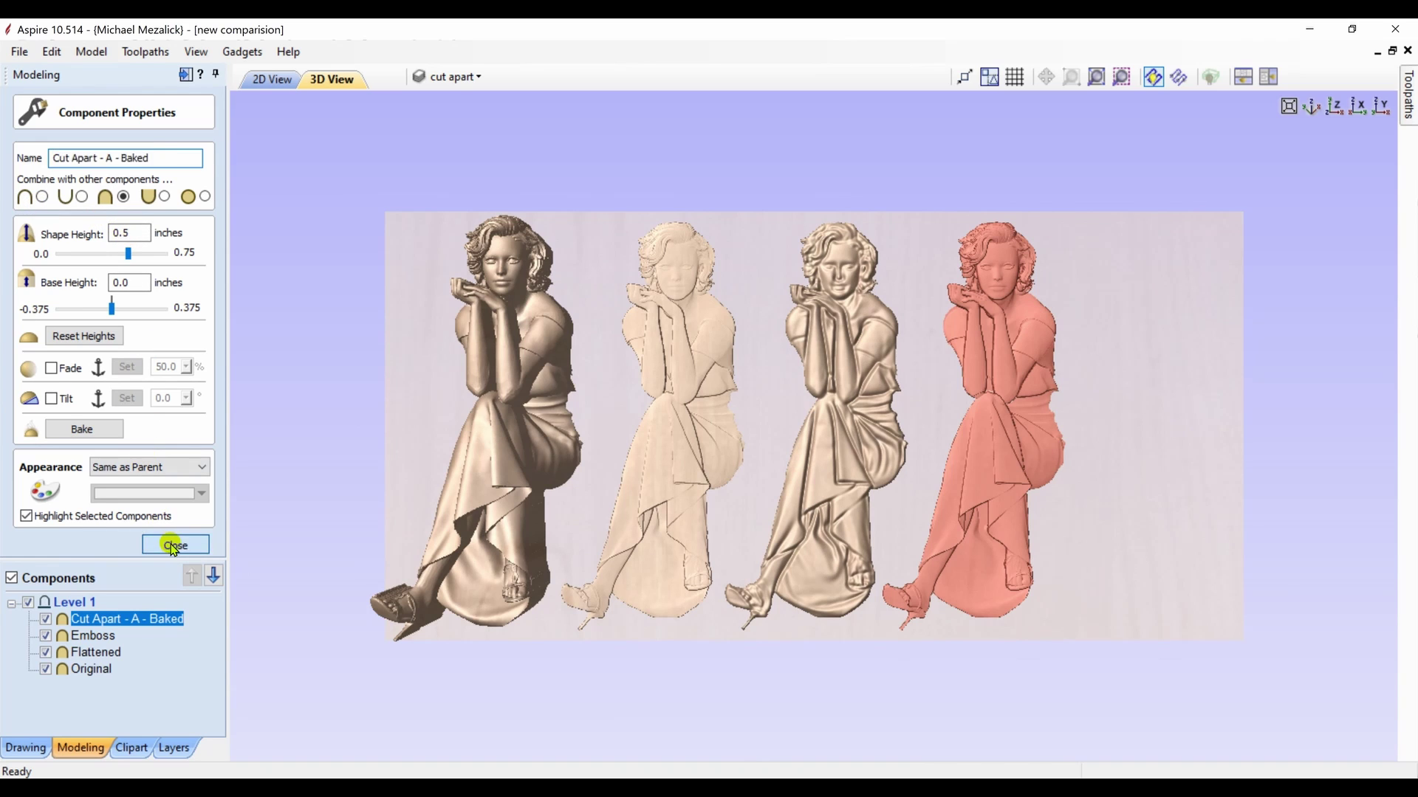
click(149, 568)
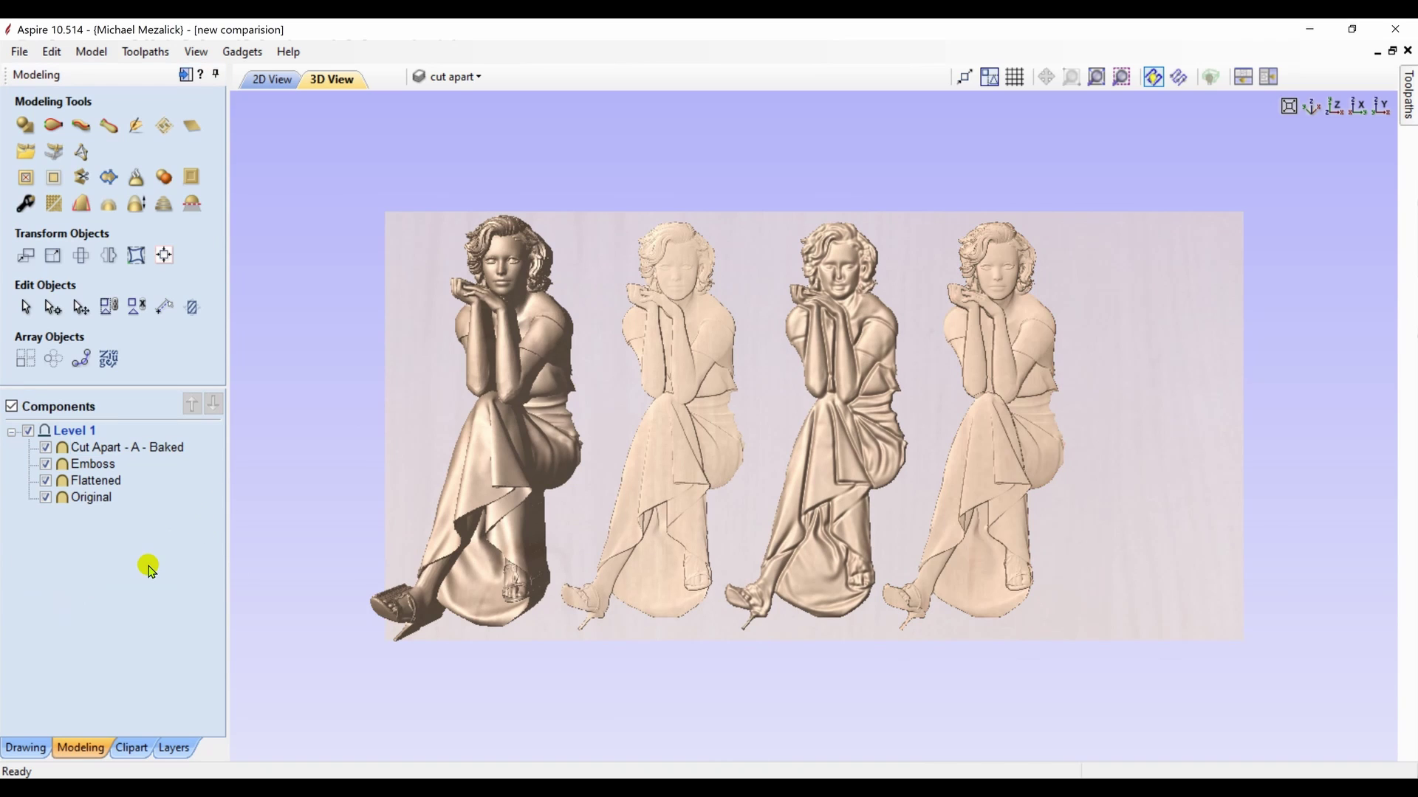